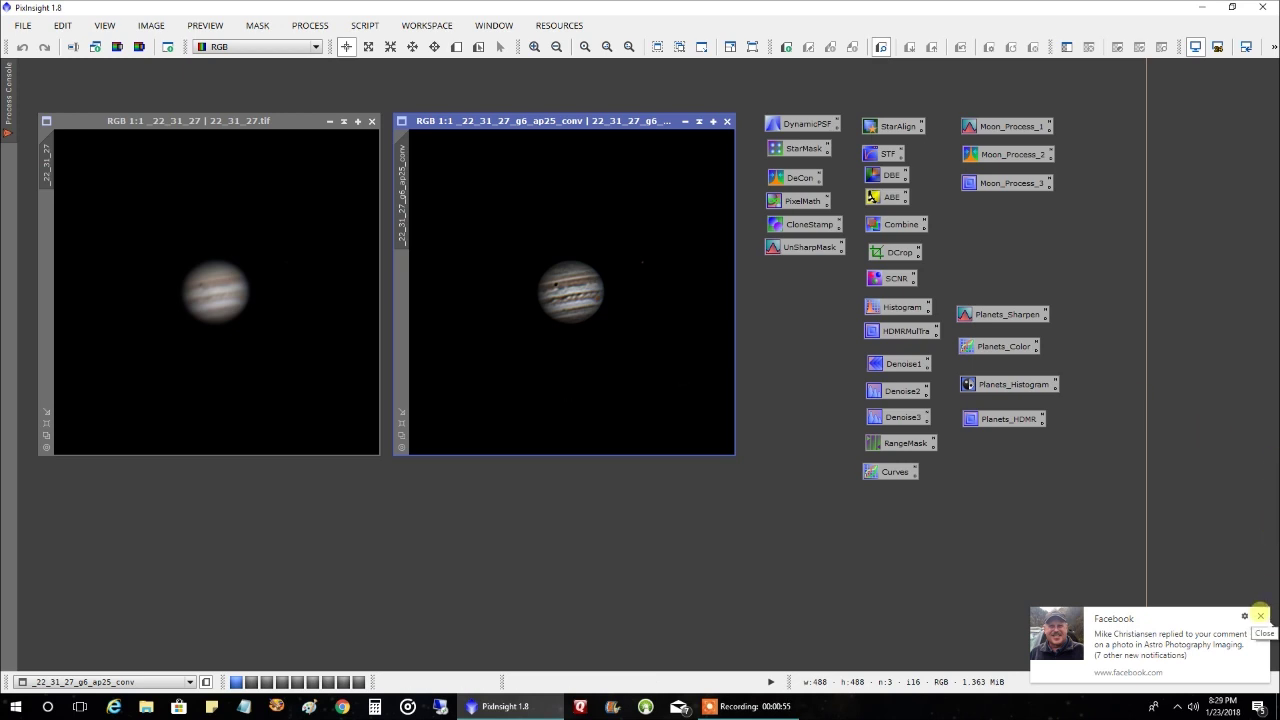
Close the Facebook notification toast at the bottom-right of the screen.
{"action": "left_click", "coordinate": [1260, 615]}
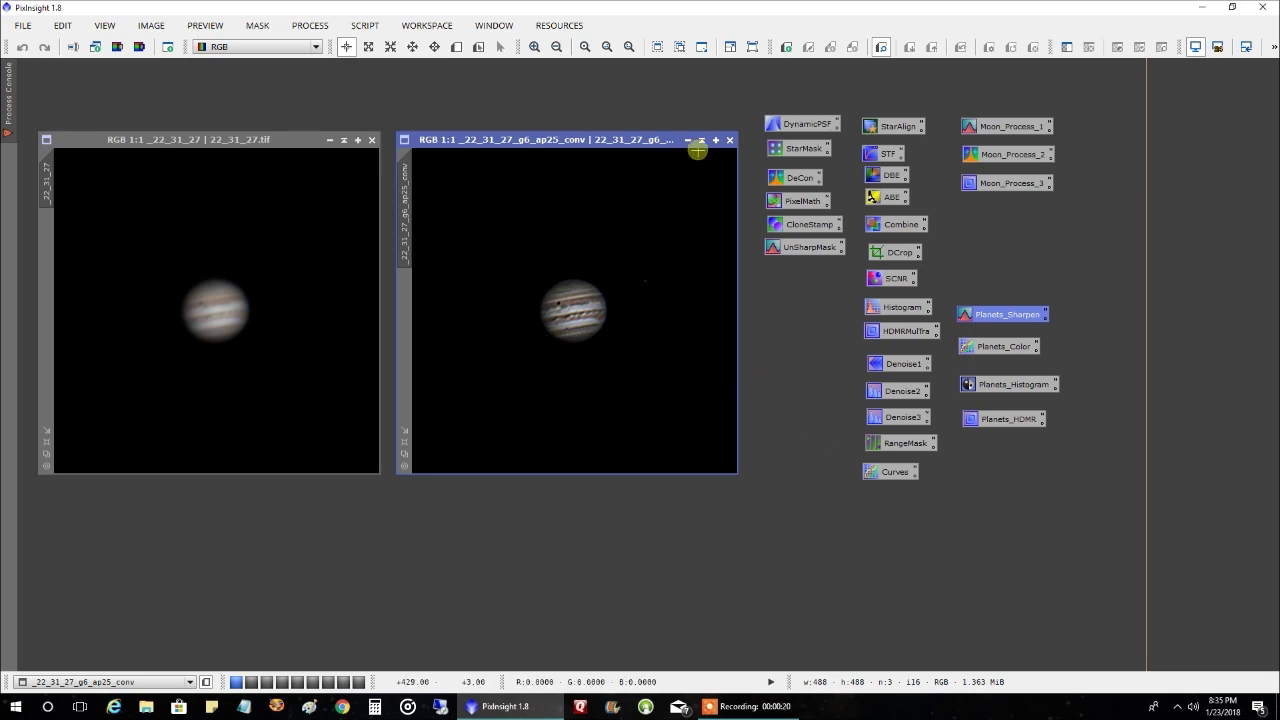
Minimise the conv image, clone 22_31_27.tif beside the original, and open Planets_Sharpen.
{"action": "left_click", "coordinate": [703, 143]}
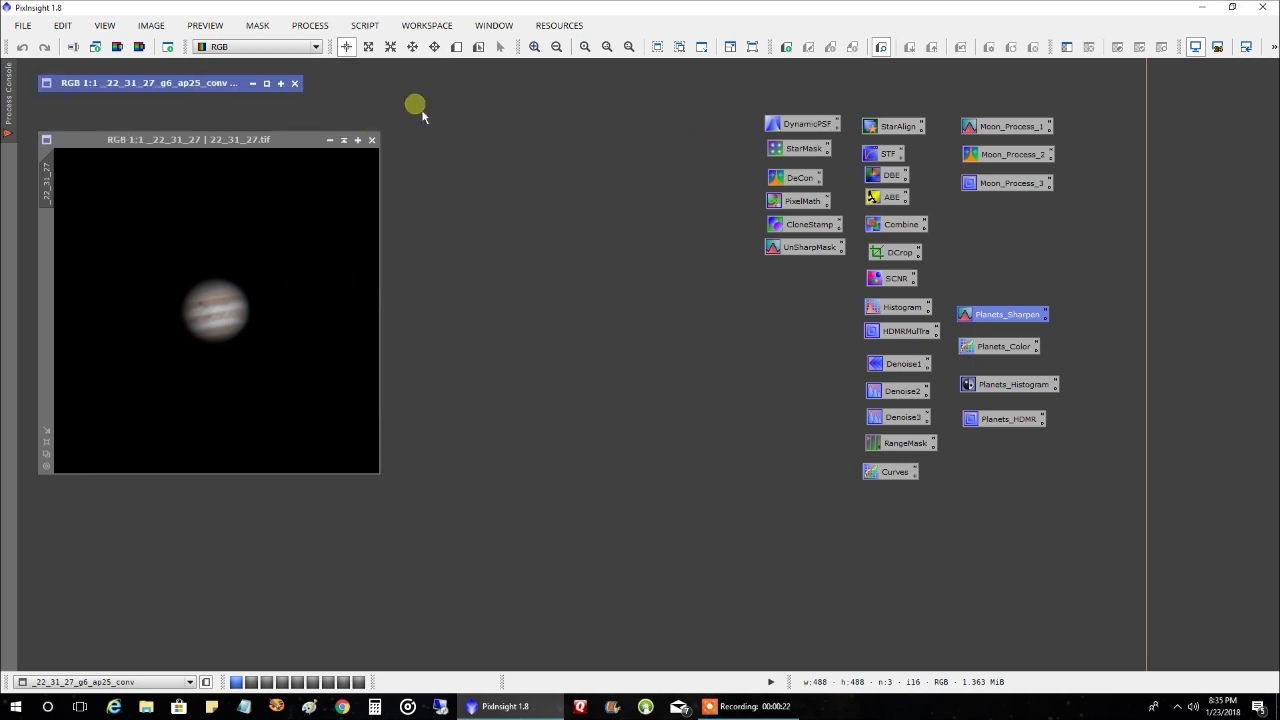
{"action": "left_click", "coordinate": [47, 180]}
{"action": "left_click_drag", "start_coordinate": [390, 210], "coordinate": [434, 209]}
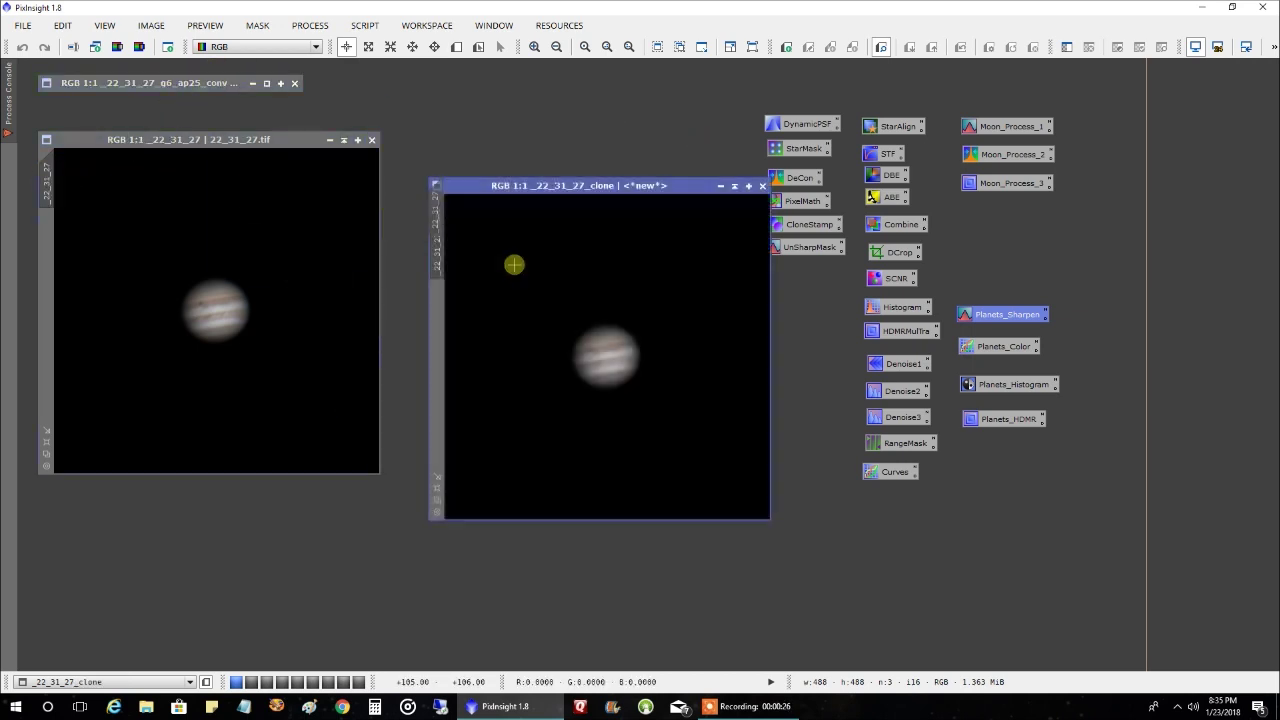
{"action": "left_click_drag", "start_coordinate": [537, 196], "coordinate": [506, 148]}
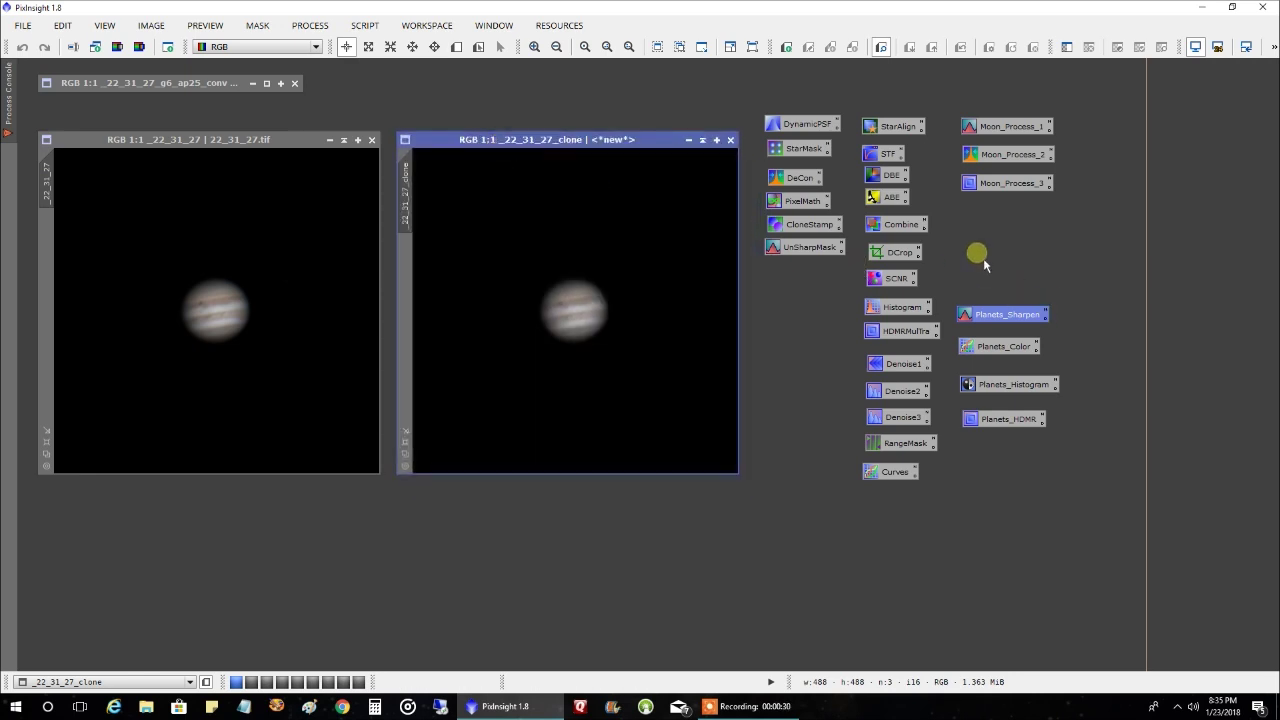
{"action": "double_click", "coordinate": [996, 323]}
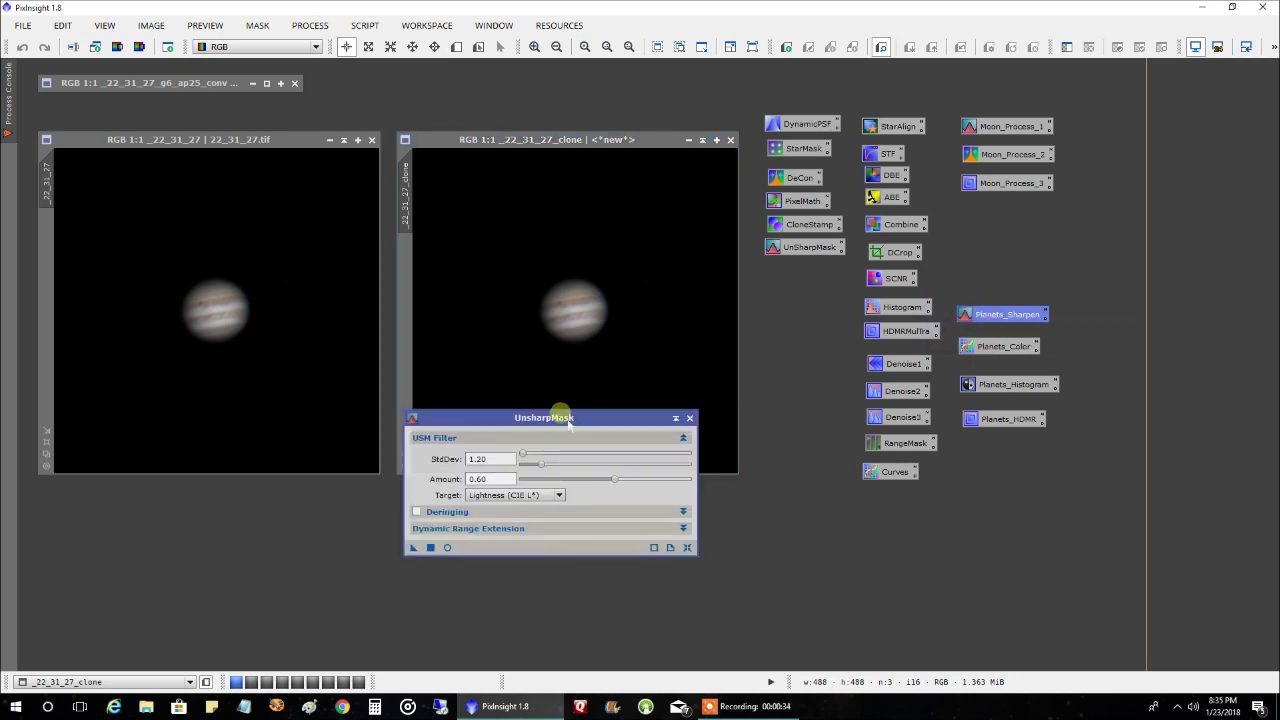
Apply UnsharpMask (StdDev 1.10, Amount 0.60) to _22_31_27_clone and close the dialog.
{"action": "left_click_drag", "start_coordinate": [568, 424], "coordinate": [635, 396]}
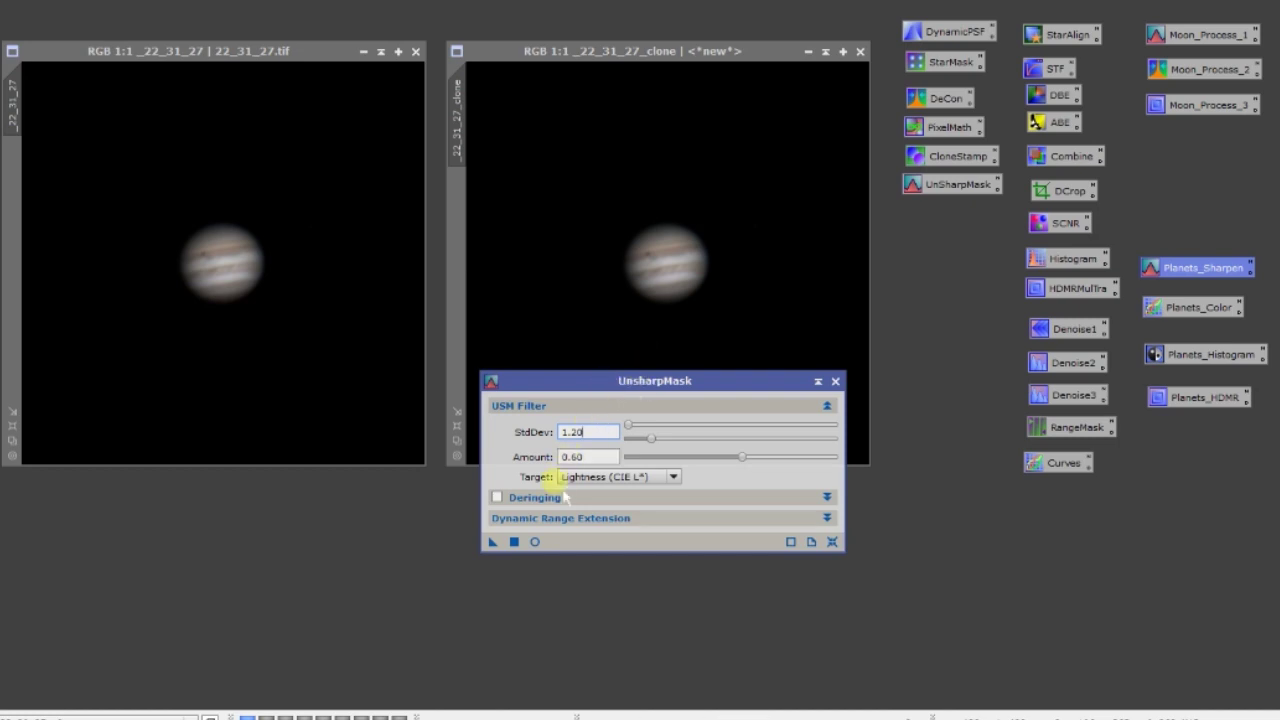
{"action": "left_click", "coordinate": [528, 263]}
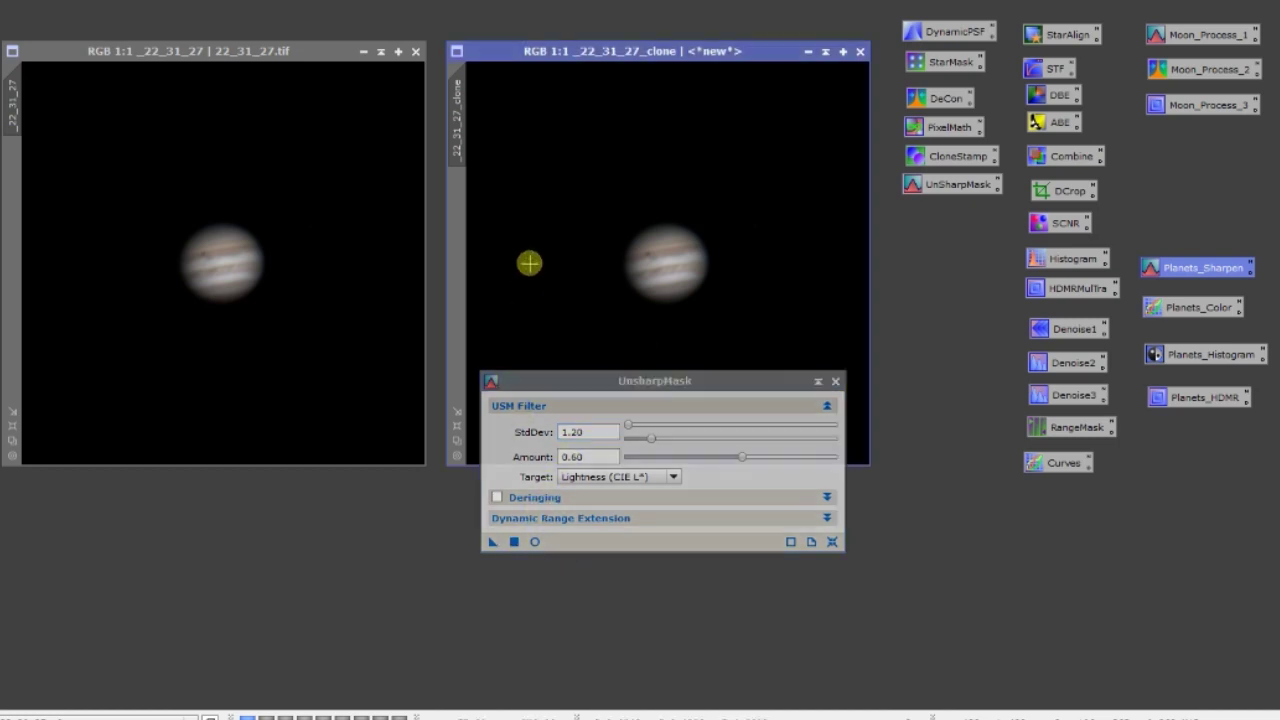
{"action": "left_click", "coordinate": [513, 541]}
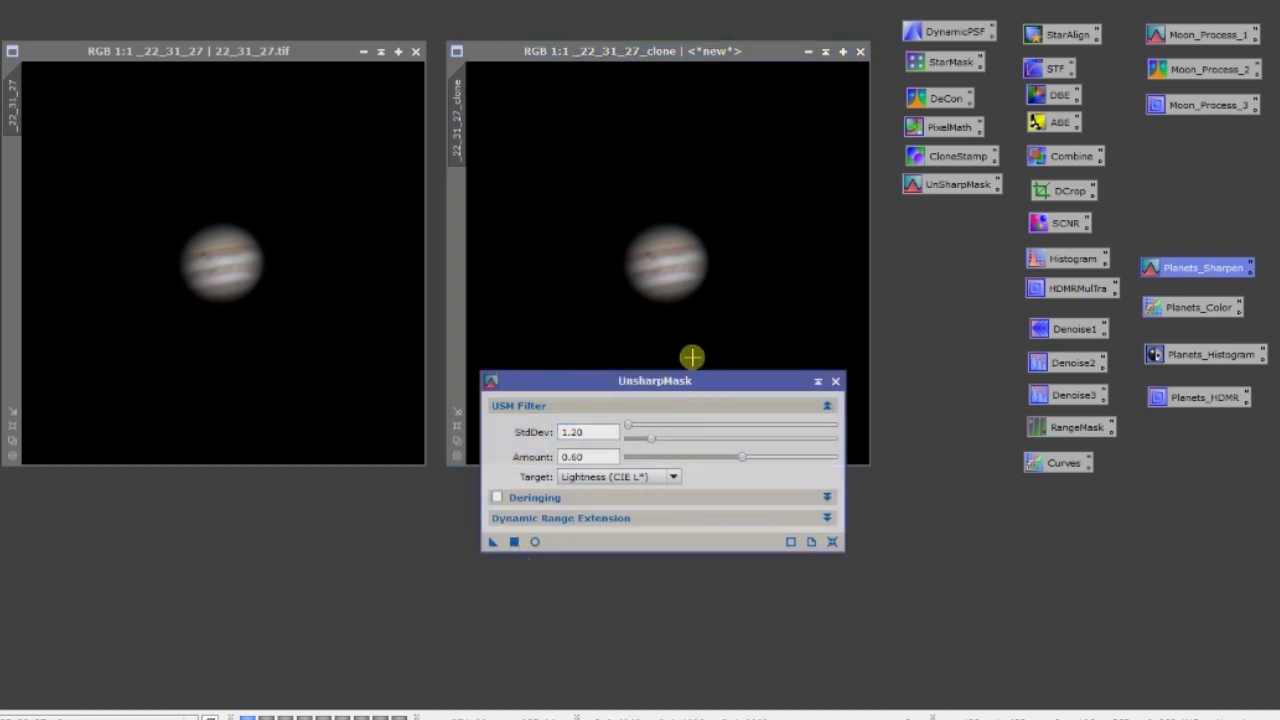
{"action": "left_click", "coordinate": [515, 542]}
{"action": "left_click", "coordinate": [516, 543]}
{"action": "left_click", "coordinate": [514, 542]}
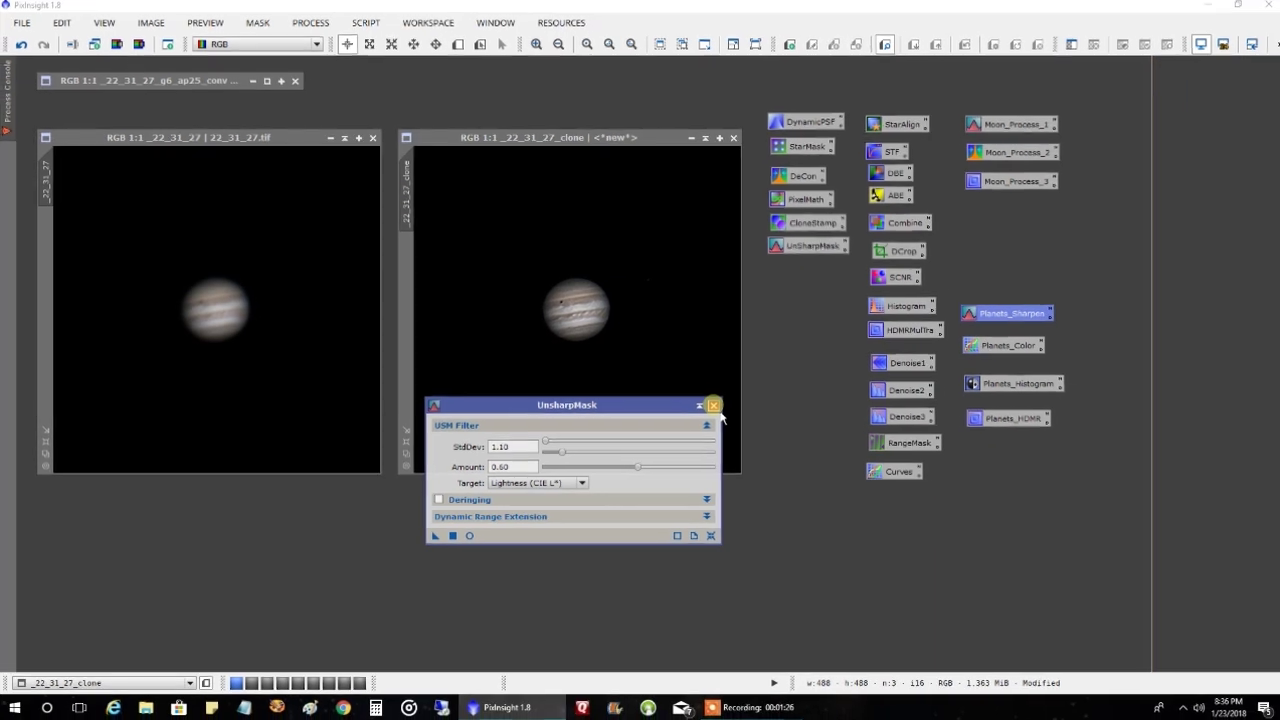
{"action": "left_click", "coordinate": [740, 400]}
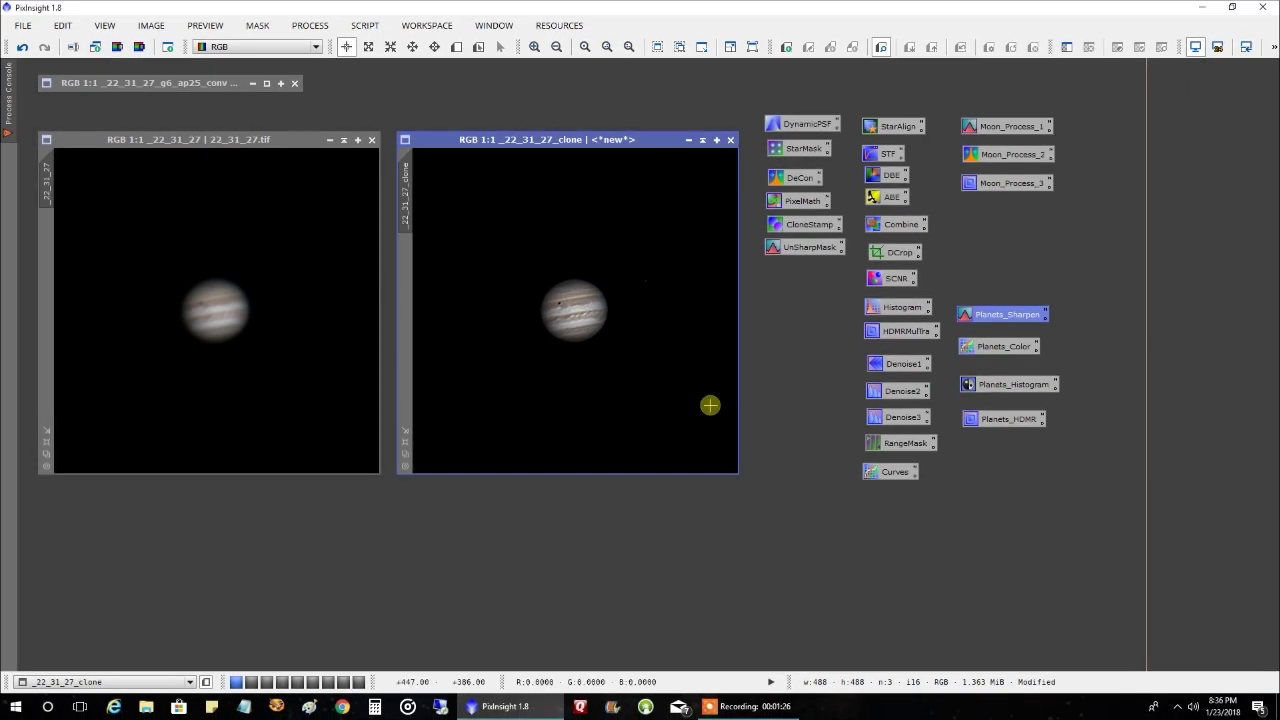
Apply the Planets_Color CurvesTransformation to _22_31_27_clone and close the curves dialog.
{"action": "double_click", "coordinate": [999, 350]}
{"action": "left_click_drag", "start_coordinate": [857, 170], "coordinate": [916, 166]}
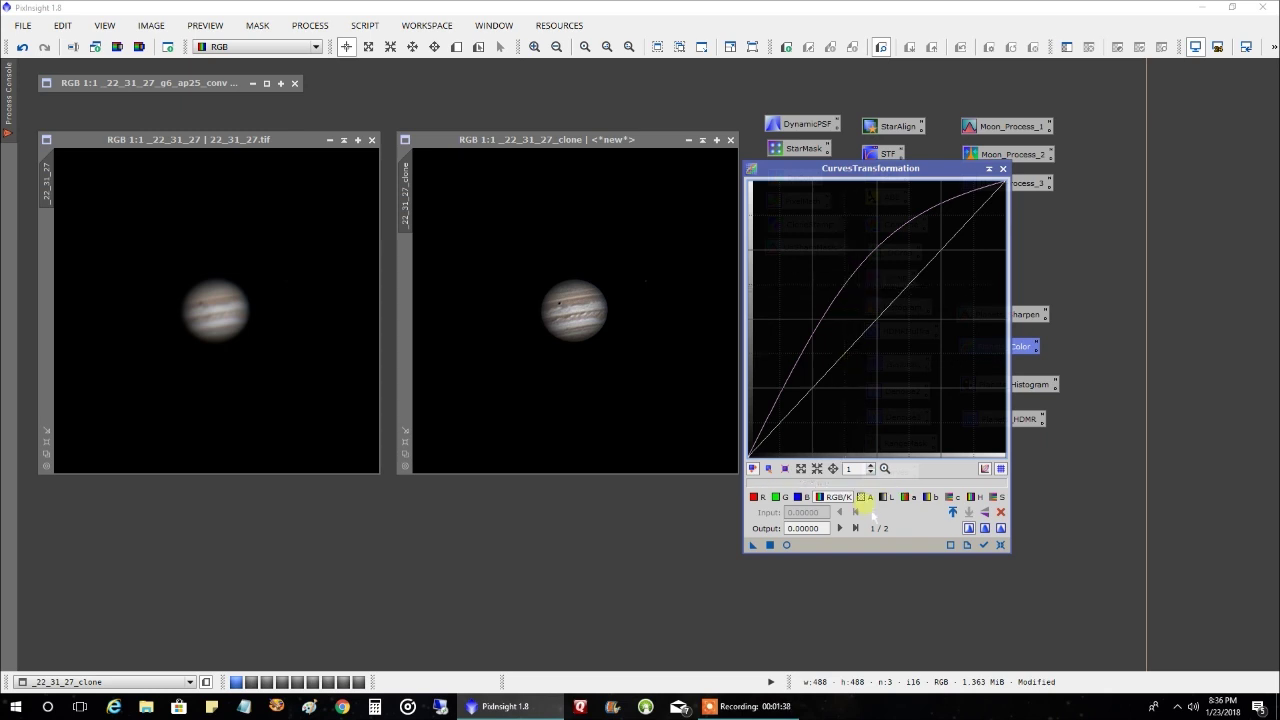
{"action": "left_click", "coordinate": [610, 270]}
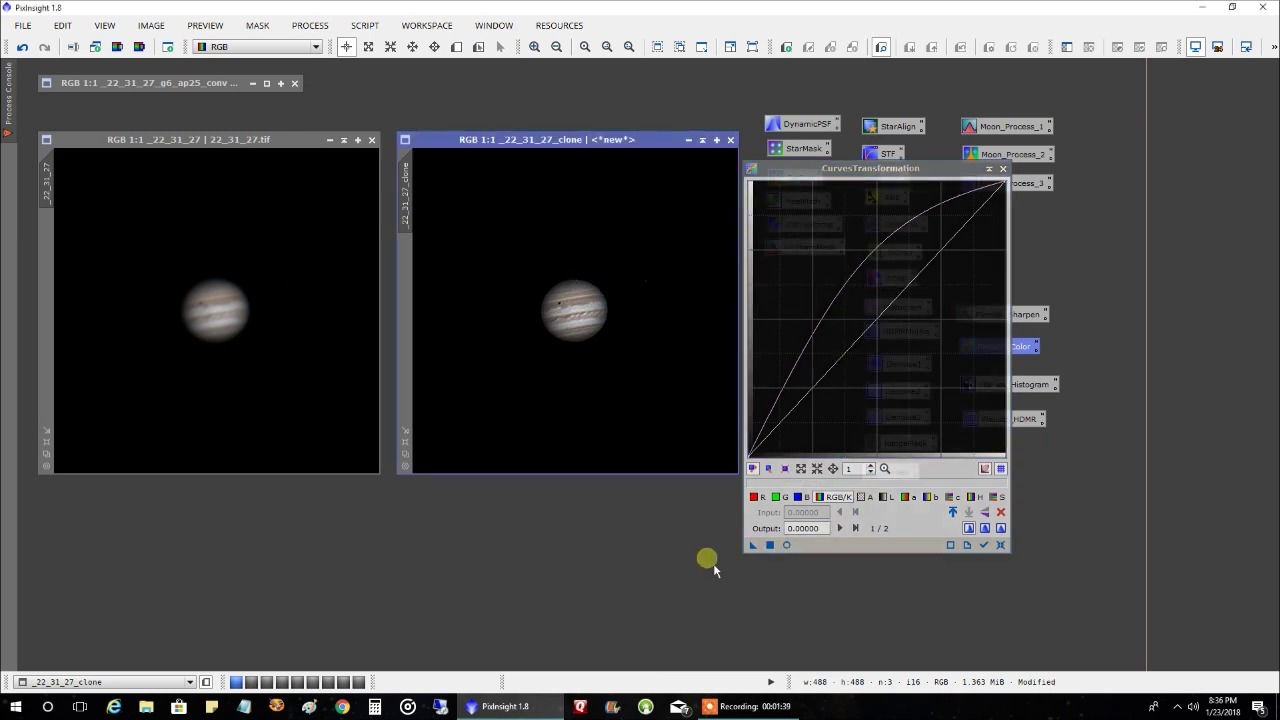
{"action": "left_click", "coordinate": [781, 554]}
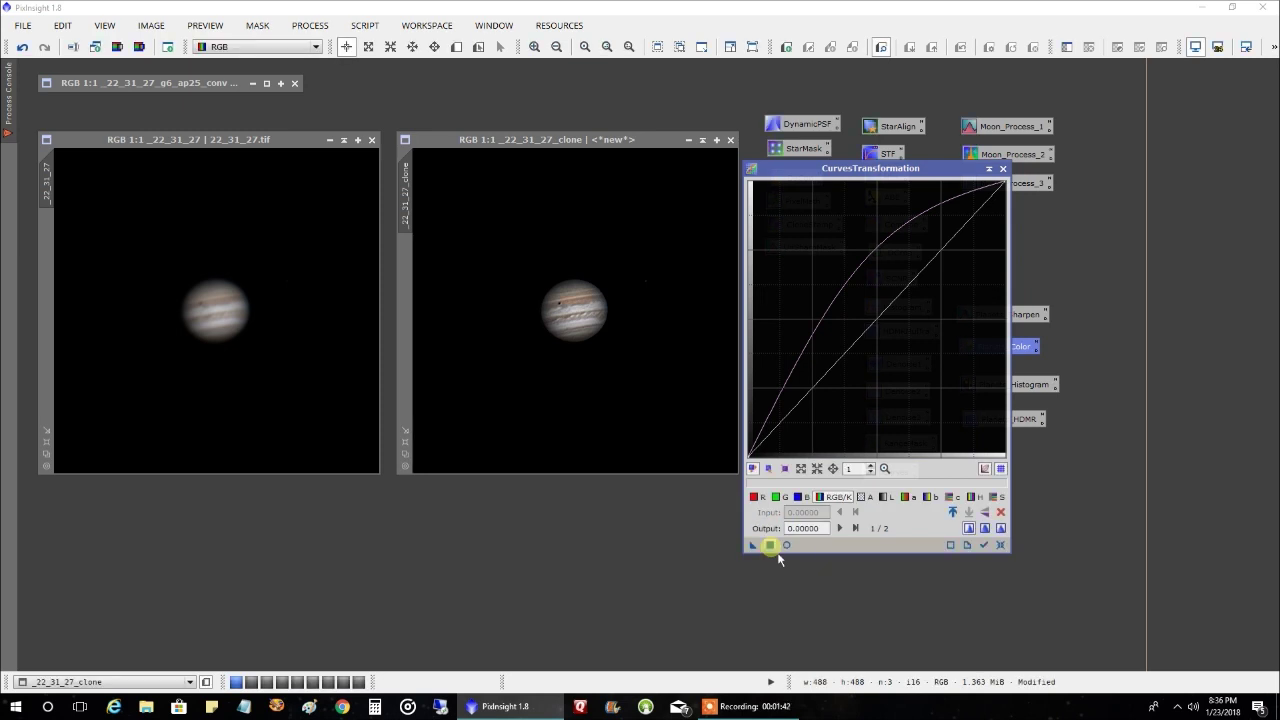
{"action": "left_click", "coordinate": [1003, 169]}
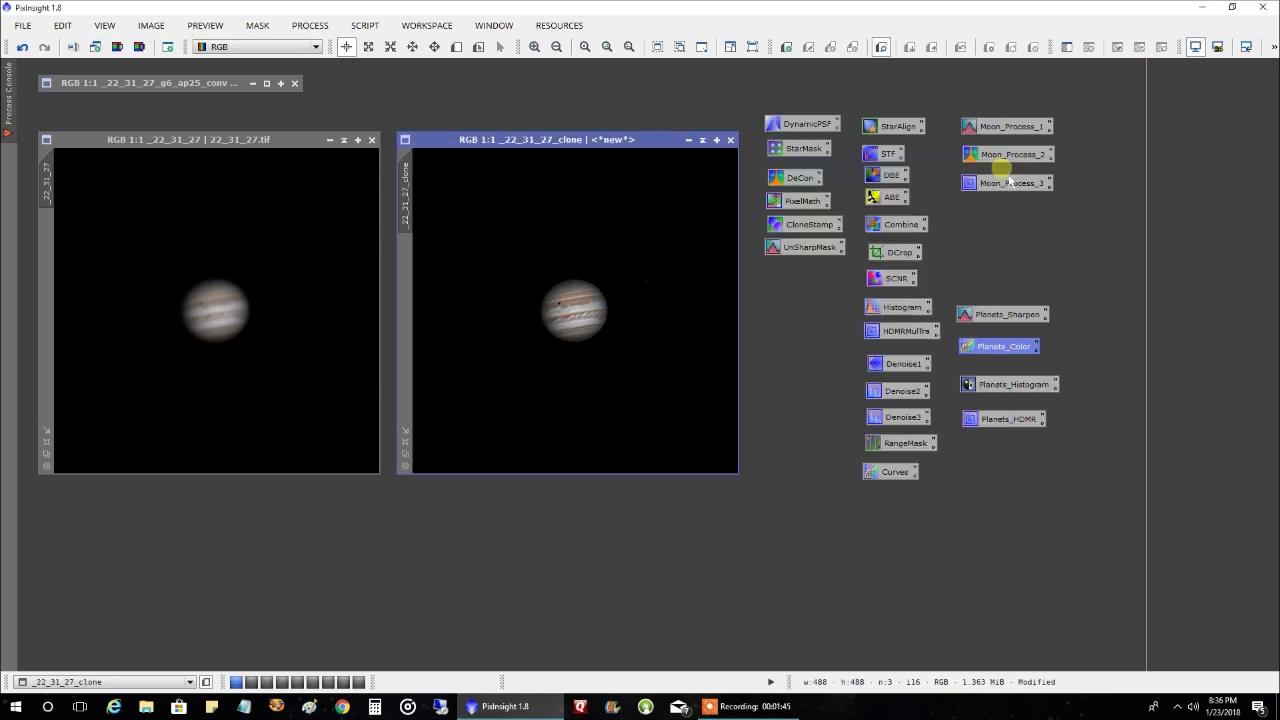
{"action": "left_click", "coordinate": [994, 324]}
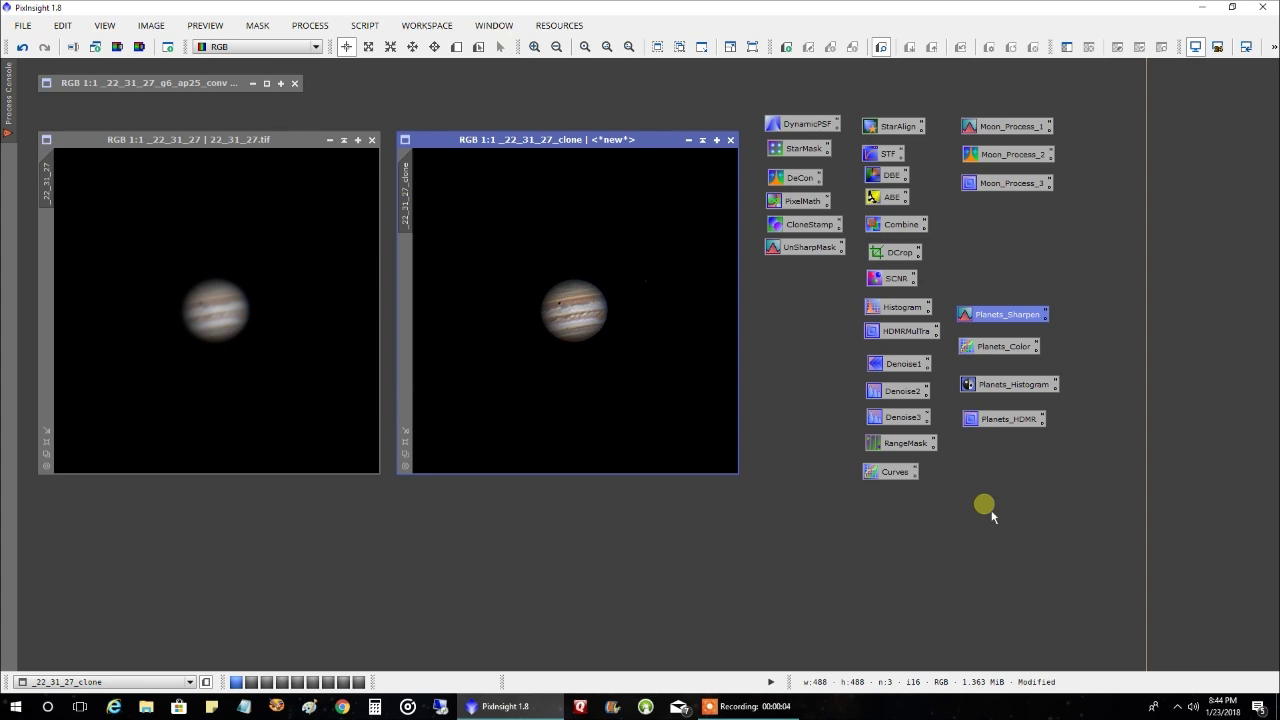
{"action": "double_click", "coordinate": [1002, 424]}
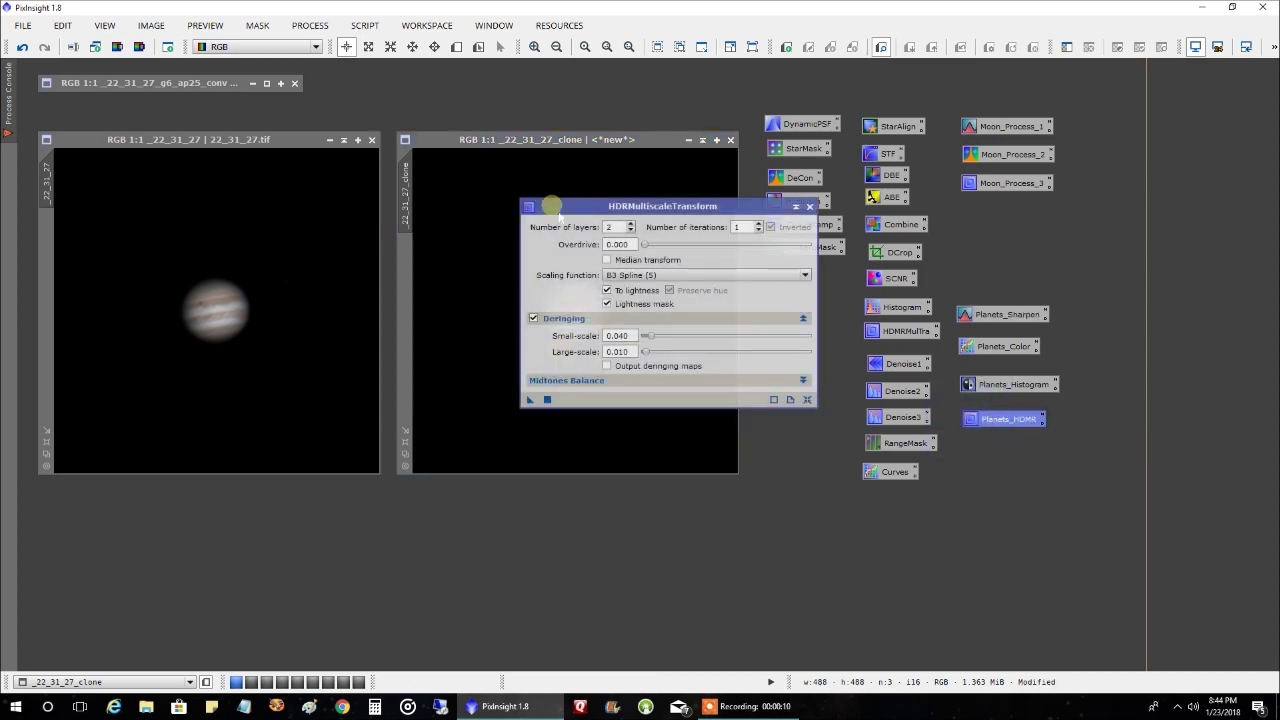
Apply HDRMultiscaleTransform (2 layers, deringing on) to the clone and zoom in on the bands.
{"action": "mouse_move", "coordinate": [551, 206]}
{"action": "left_mouse_down"}
{"action": "mouse_move", "coordinate": [453, 323]}
{"action": "mouse_move", "coordinate": [453, 406]}
{"action": "left_mouse_up"}
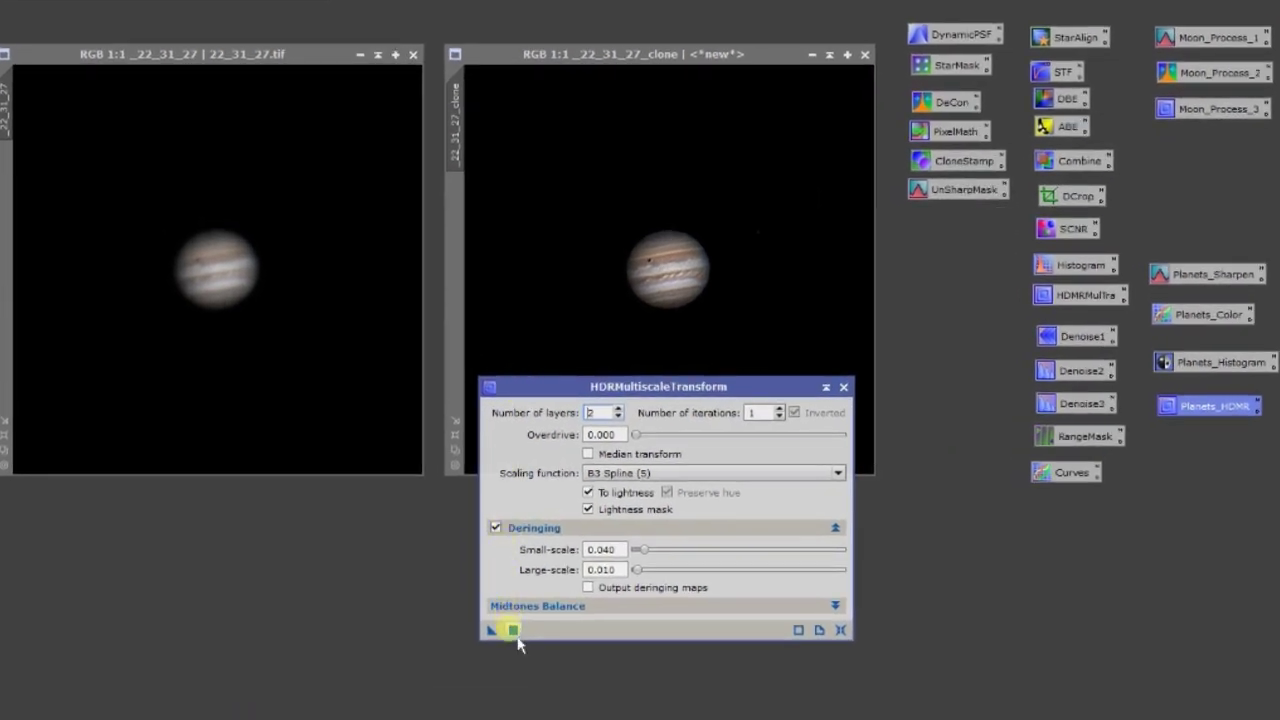
{"action": "left_click", "coordinate": [582, 236]}
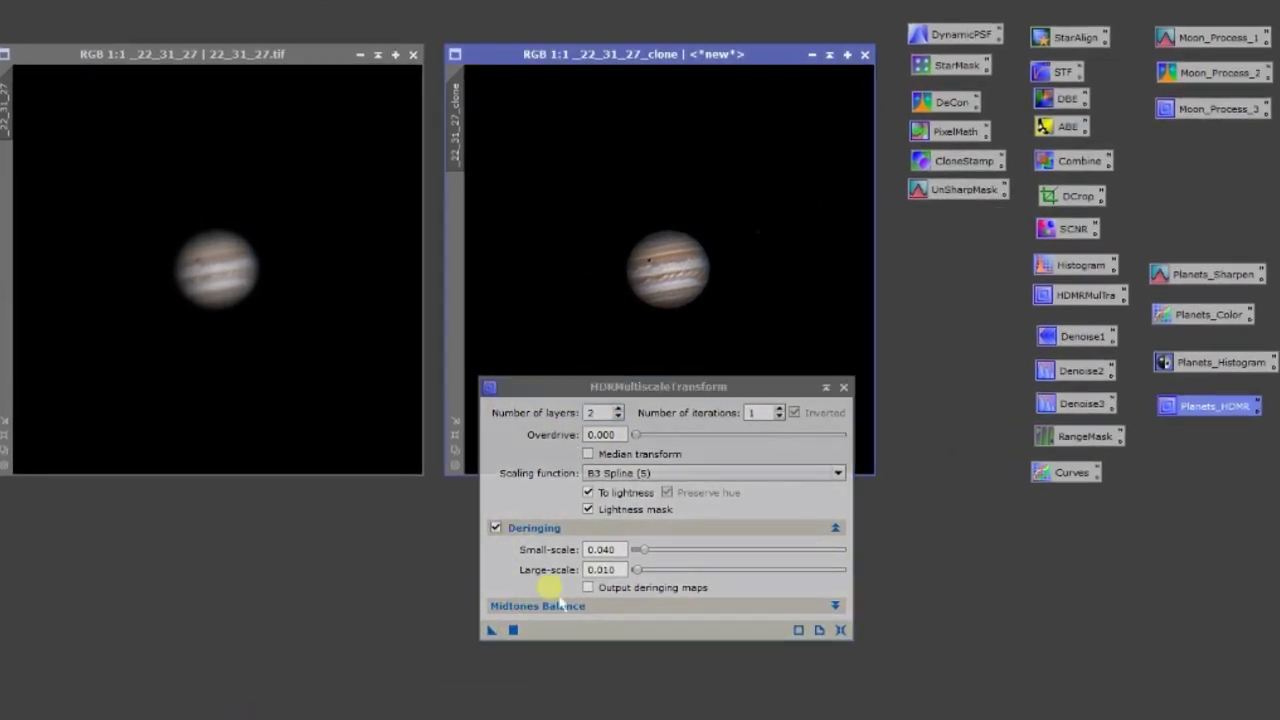
{"action": "left_click", "coordinate": [514, 632]}
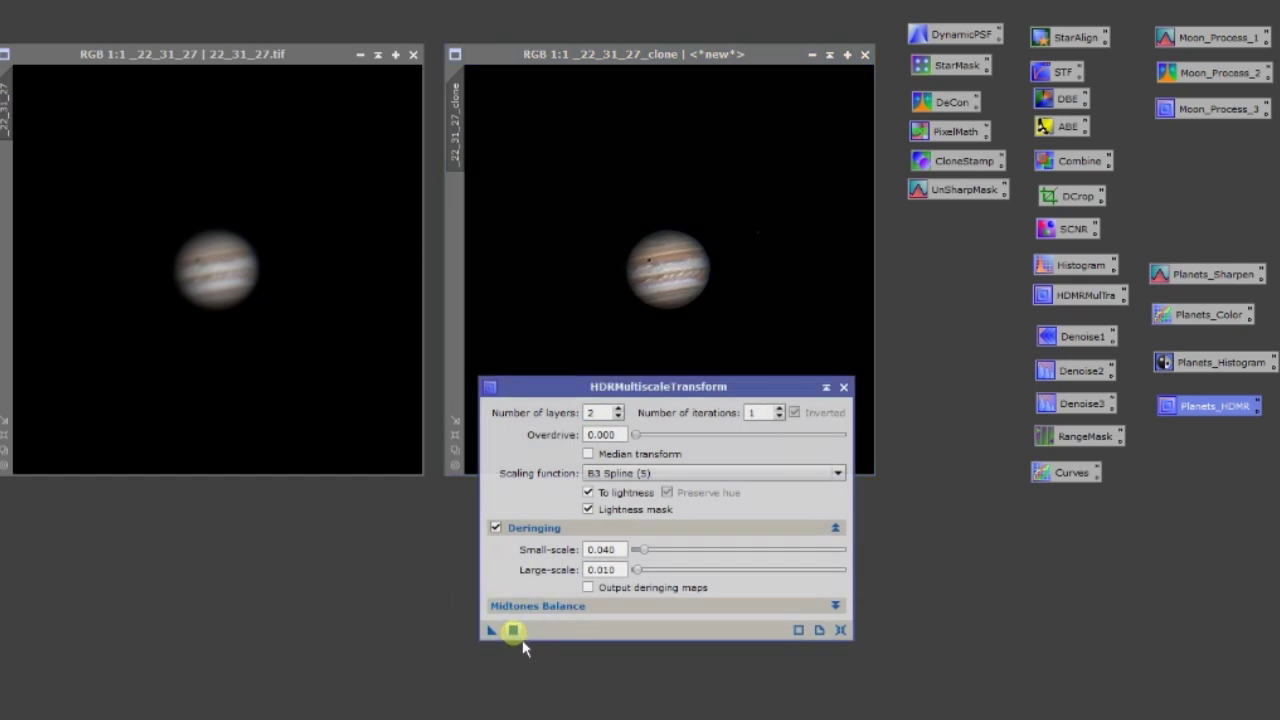
{"action": "scroll", "coordinate": [585, 275], "scroll_direction": "up", "scroll_amount": 1}
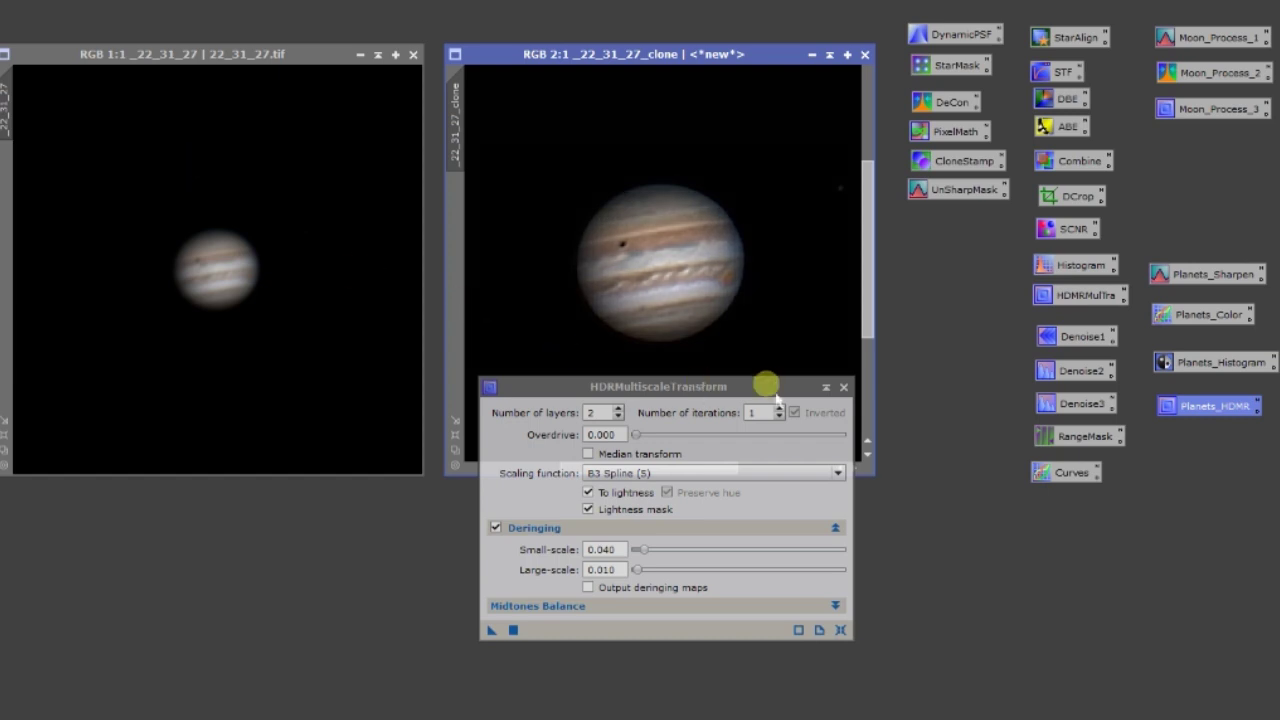
Apply Planets_Histogram LocalHistogramEqualization to the clone, closing both the HDR and equalization dialogs.
{"action": "left_click", "coordinate": [844, 387]}
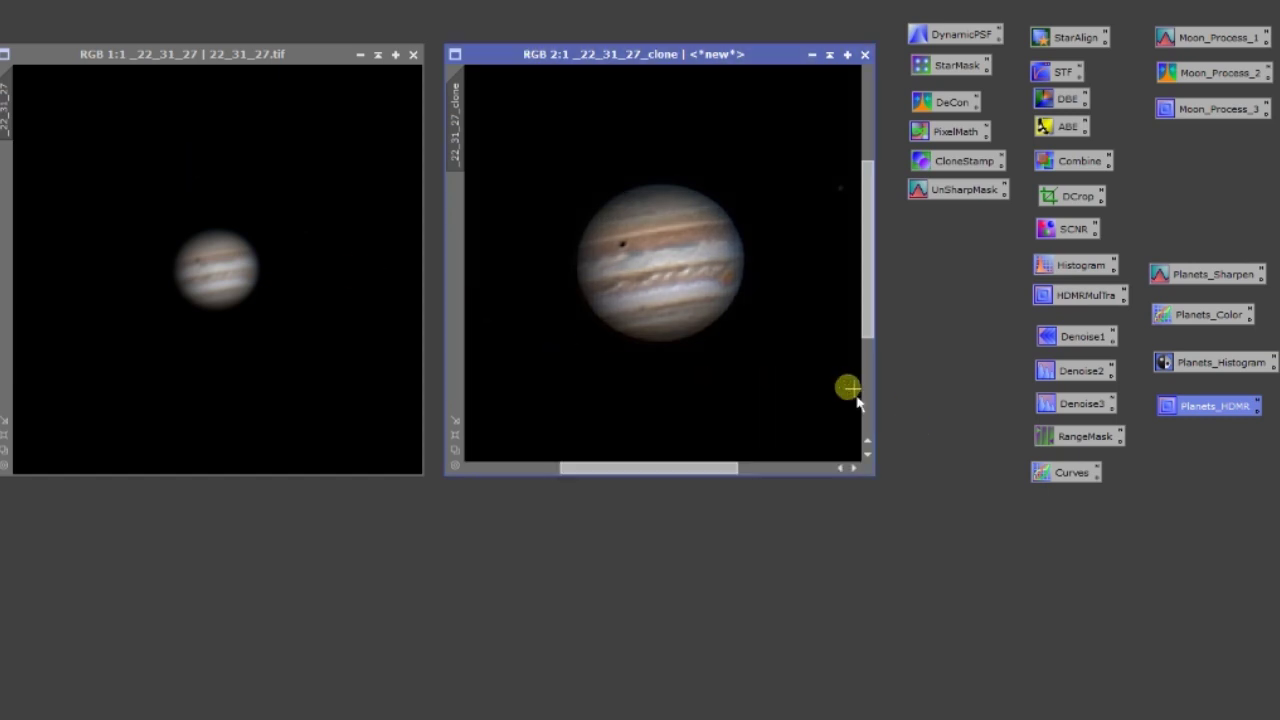
{"action": "double_click", "coordinate": [1201, 364]}
{"action": "left_click_drag", "start_coordinate": [1160, 468], "coordinate": [610, 418]}
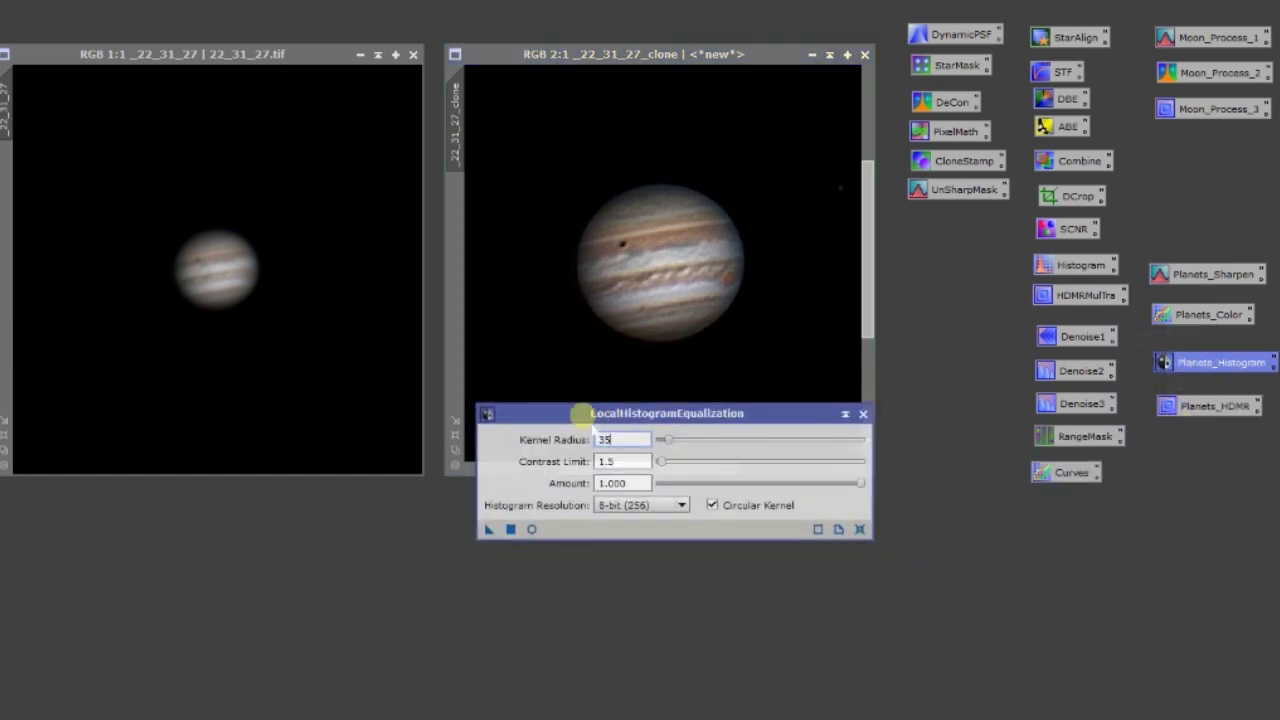
{"action": "left_click", "coordinate": [510, 529]}
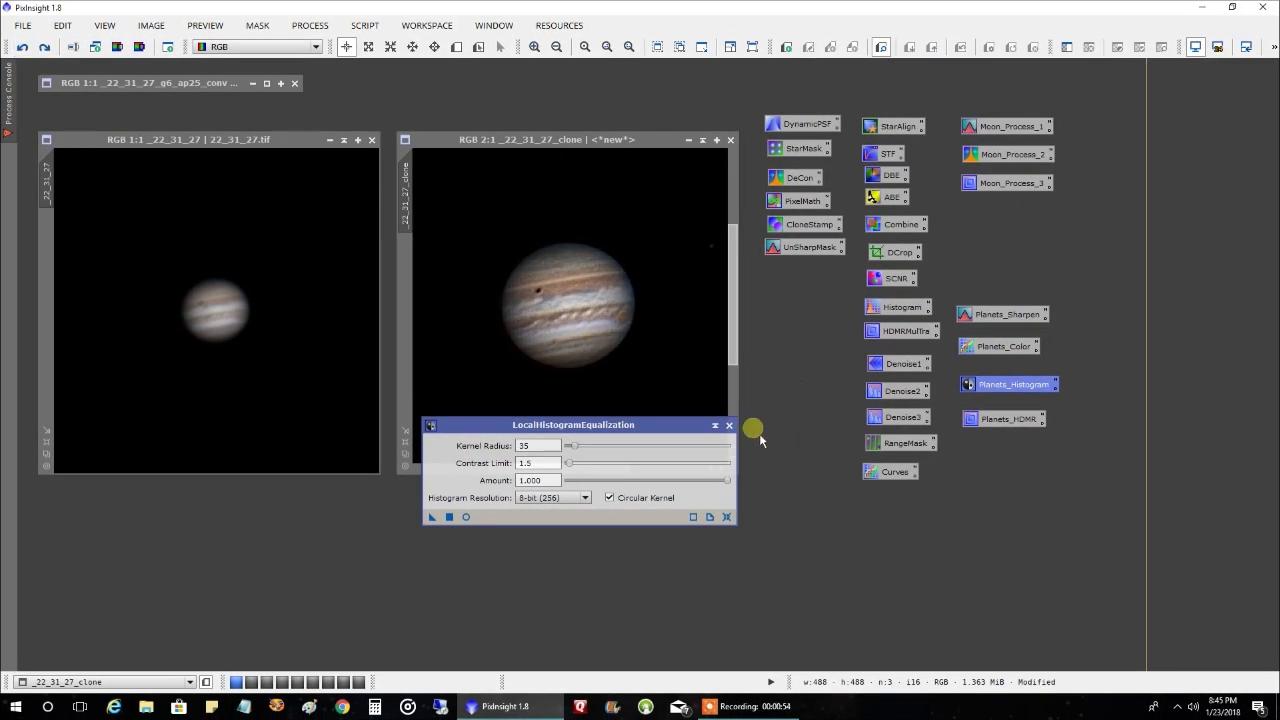
{"action": "left_click", "coordinate": [729, 425]}
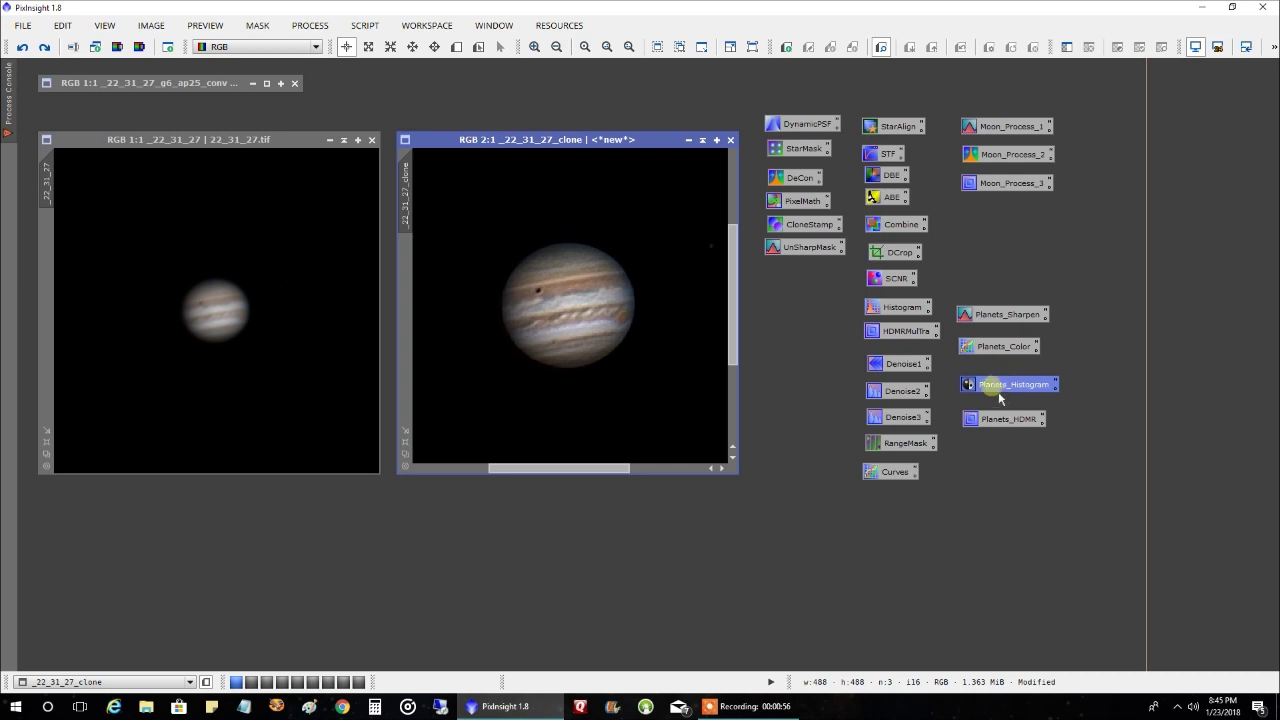
{"action": "left_click", "coordinate": [983, 421]}
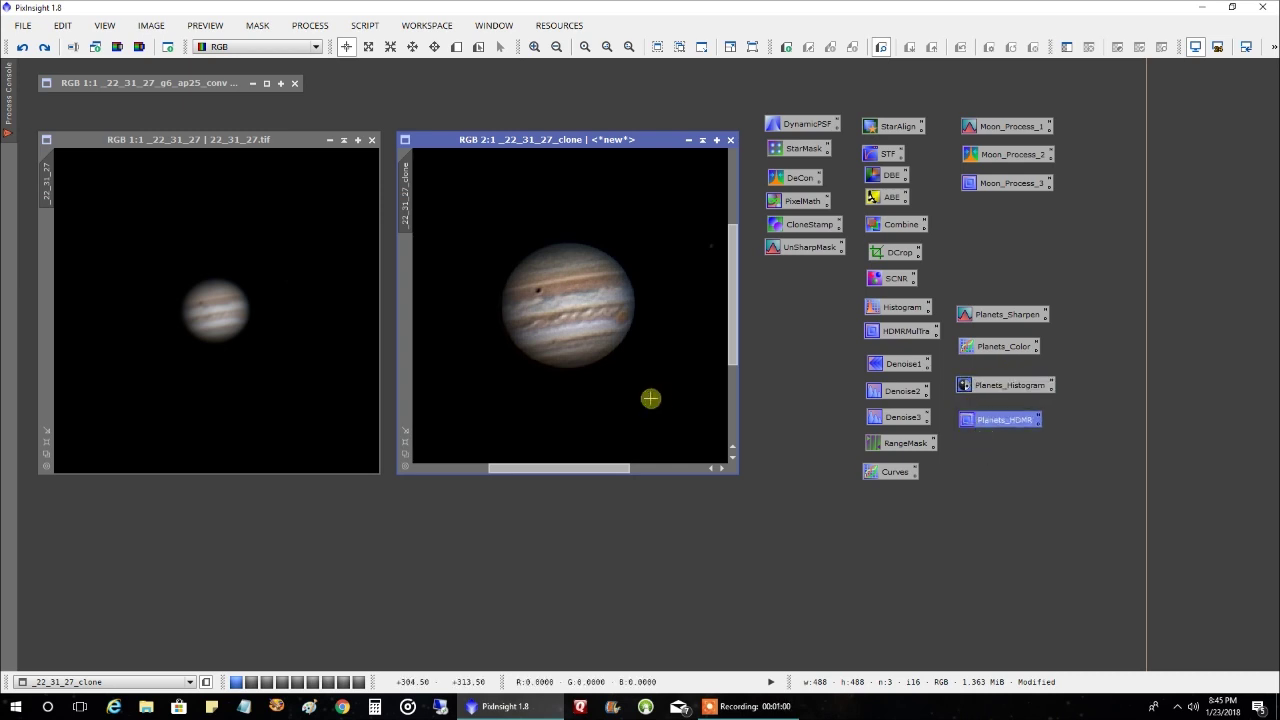
{"action": "scroll", "coordinate": [648, 394], "scroll_direction": "down", "scroll_amount": 1}
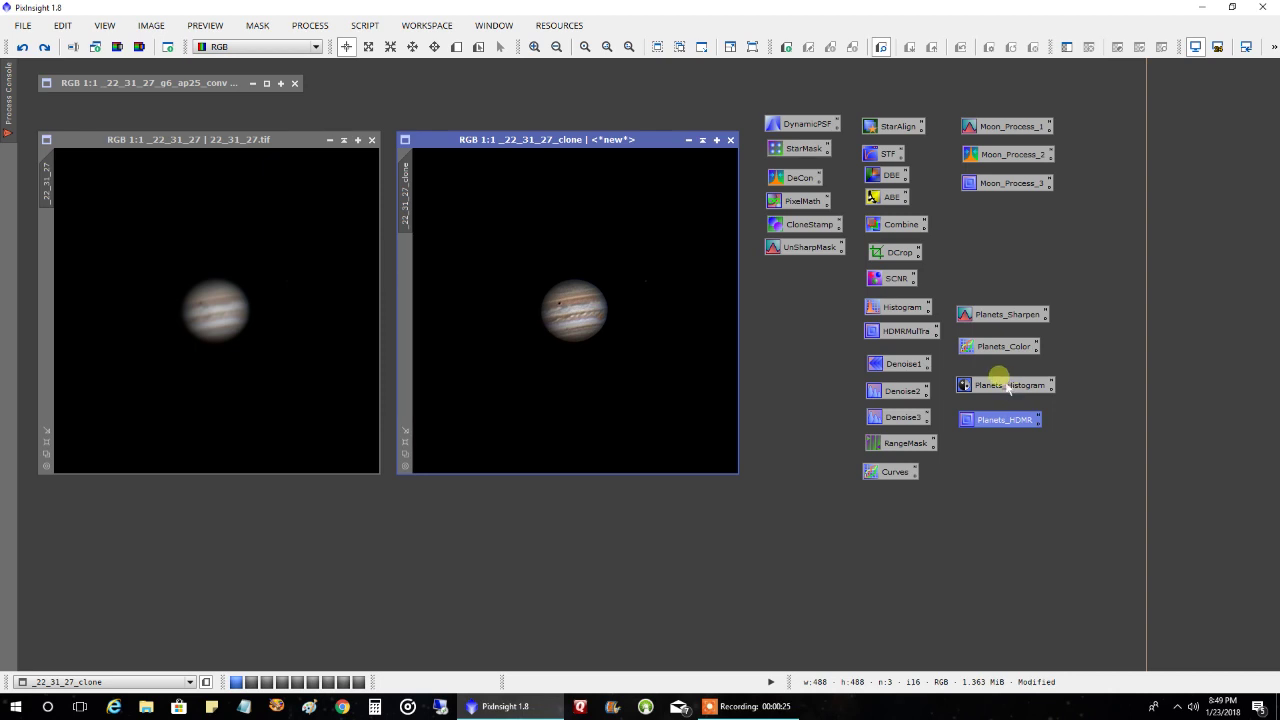
Open the RangeSelection dialog from the RangeMask process icon.
{"action": "double_click", "coordinate": [904, 446]}
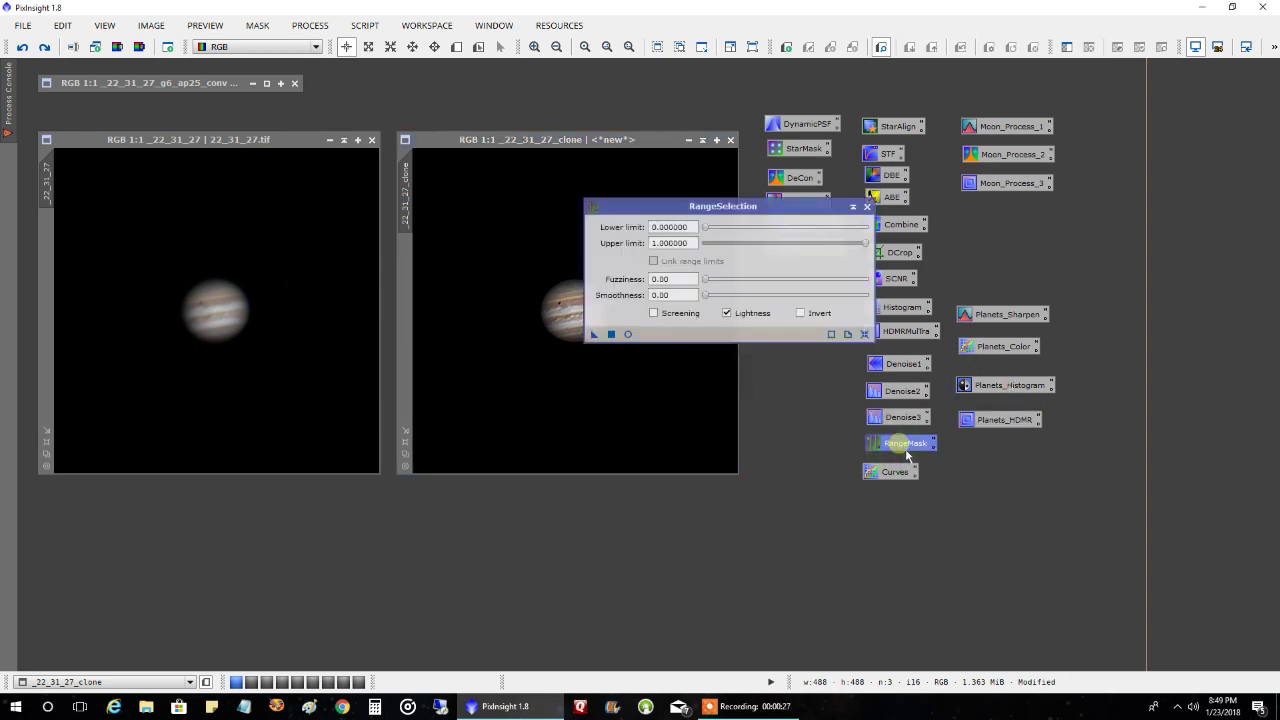
Generate range_mask from the clone with upper limit 0.01, checked in the real-time preview.
{"action": "left_click_drag", "start_coordinate": [775, 206], "coordinate": [1000, 170]}
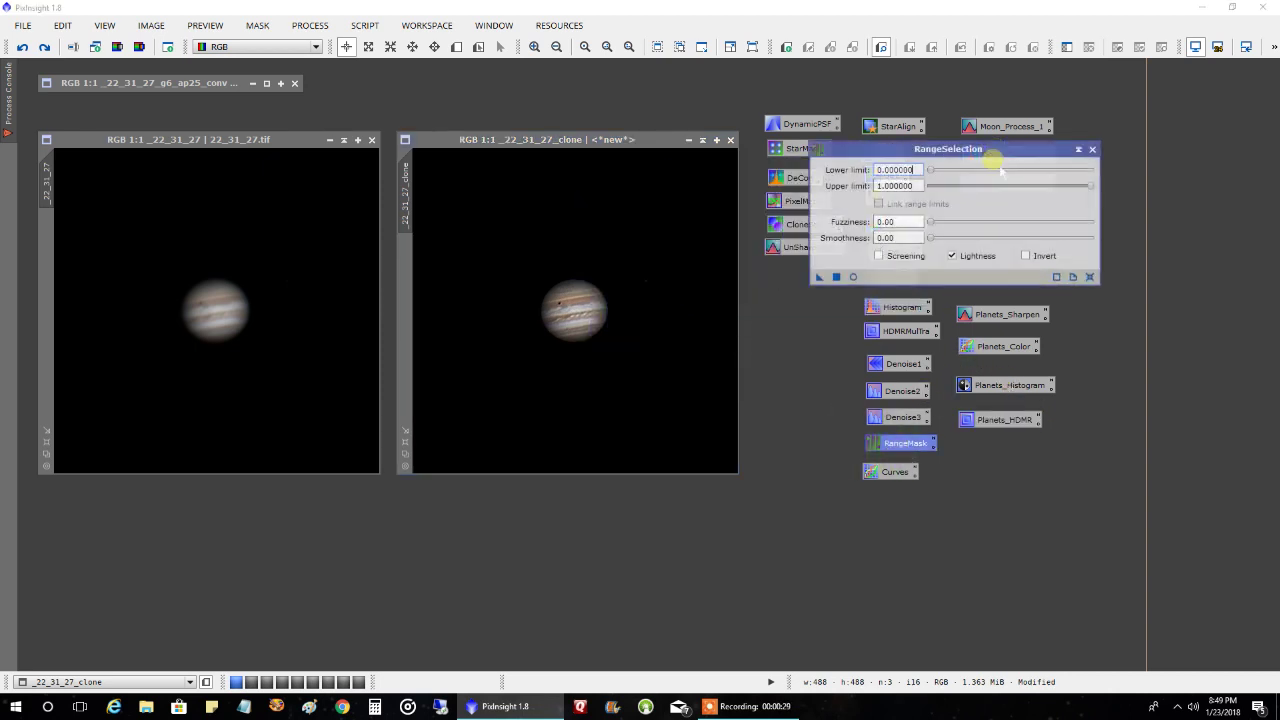
{"action": "left_click", "coordinate": [851, 277]}
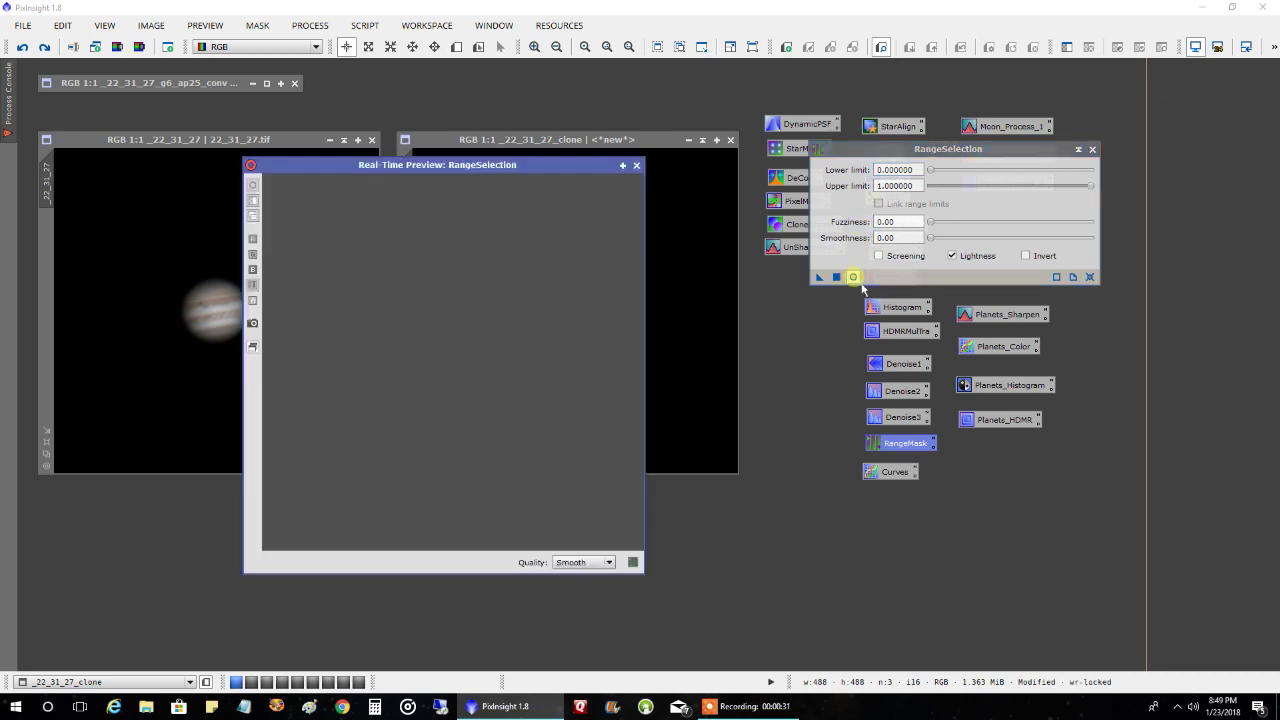
{"action": "left_click_drag", "start_coordinate": [1096, 200], "coordinate": [941, 209]}
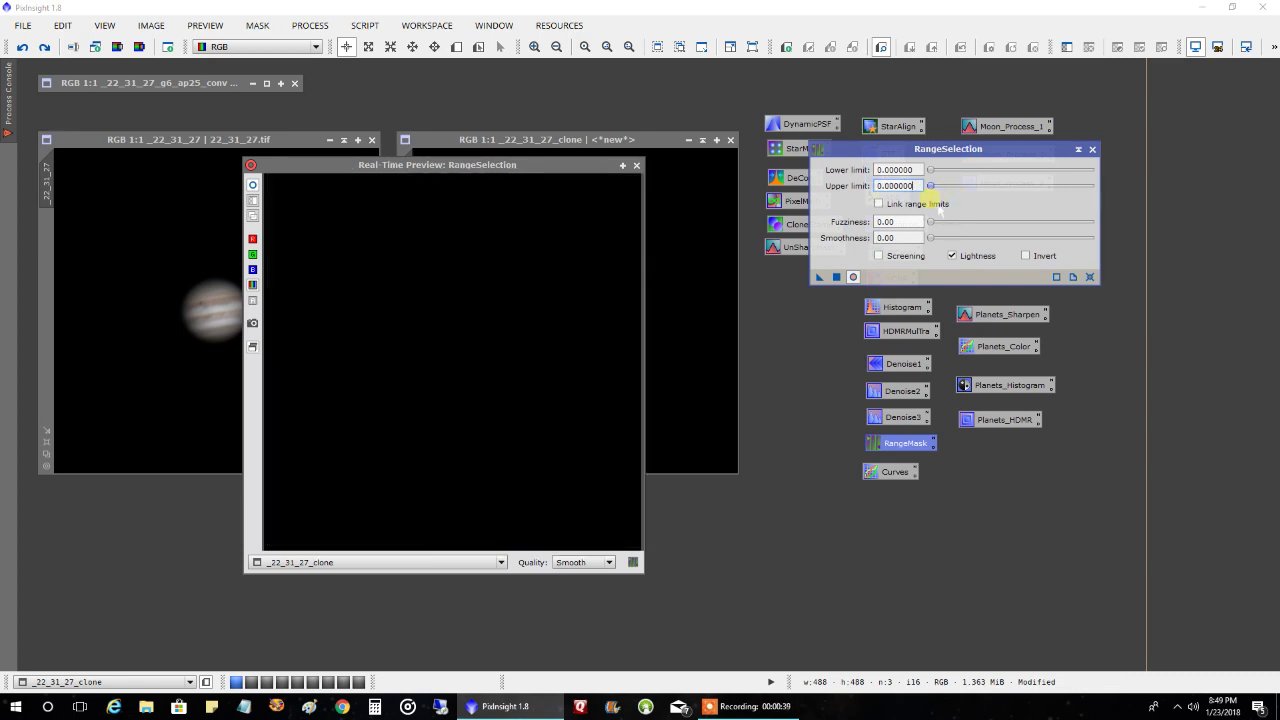
{"action": "left_click_drag", "start_coordinate": [940, 198], "coordinate": [941, 199]}
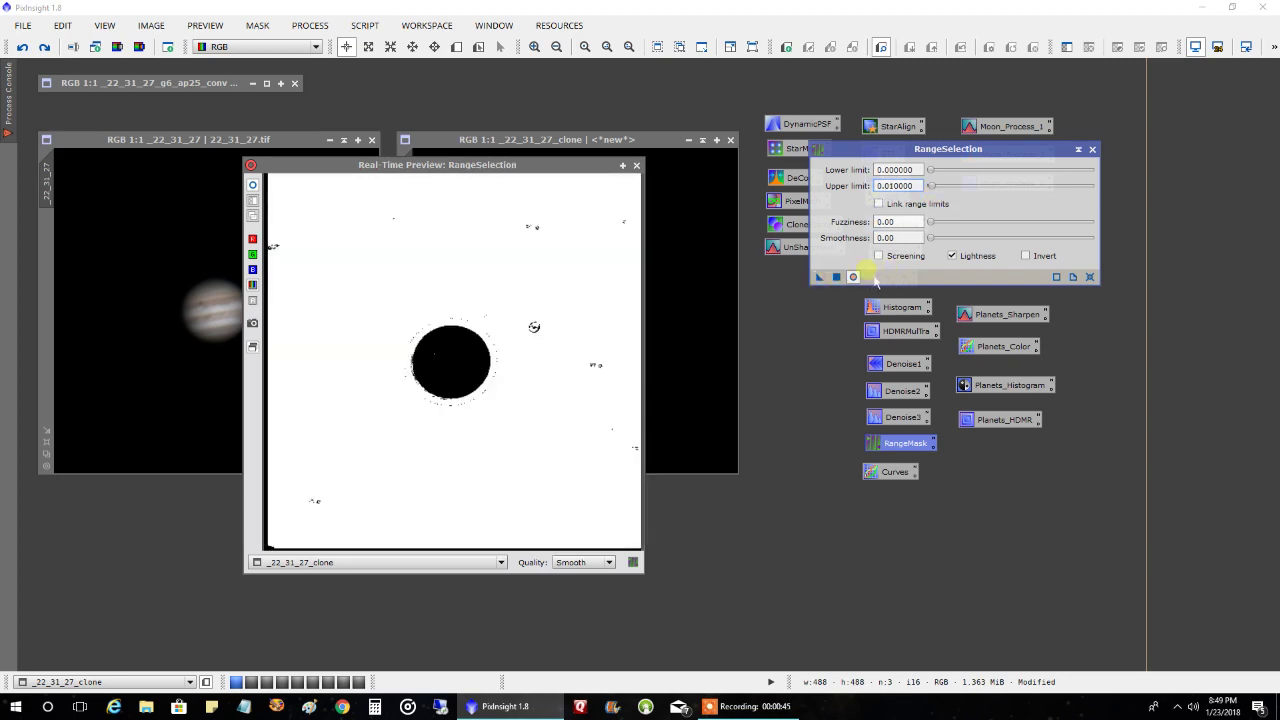
{"action": "mouse_move", "coordinate": [930, 237]}
{"action": "left_mouse_down"}
{"action": "mouse_move", "coordinate": [990, 235]}
{"action": "mouse_move", "coordinate": [920, 240]}
{"action": "left_mouse_up"}
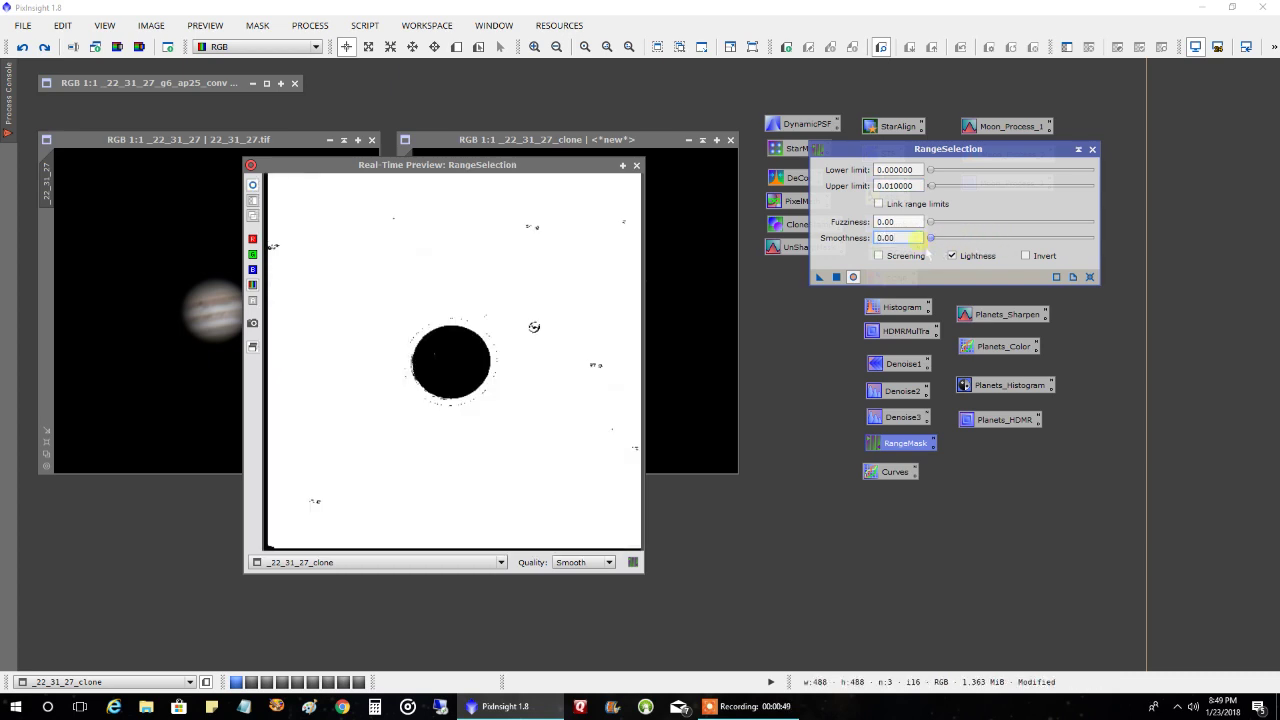
{"action": "left_click", "coordinate": [836, 277]}
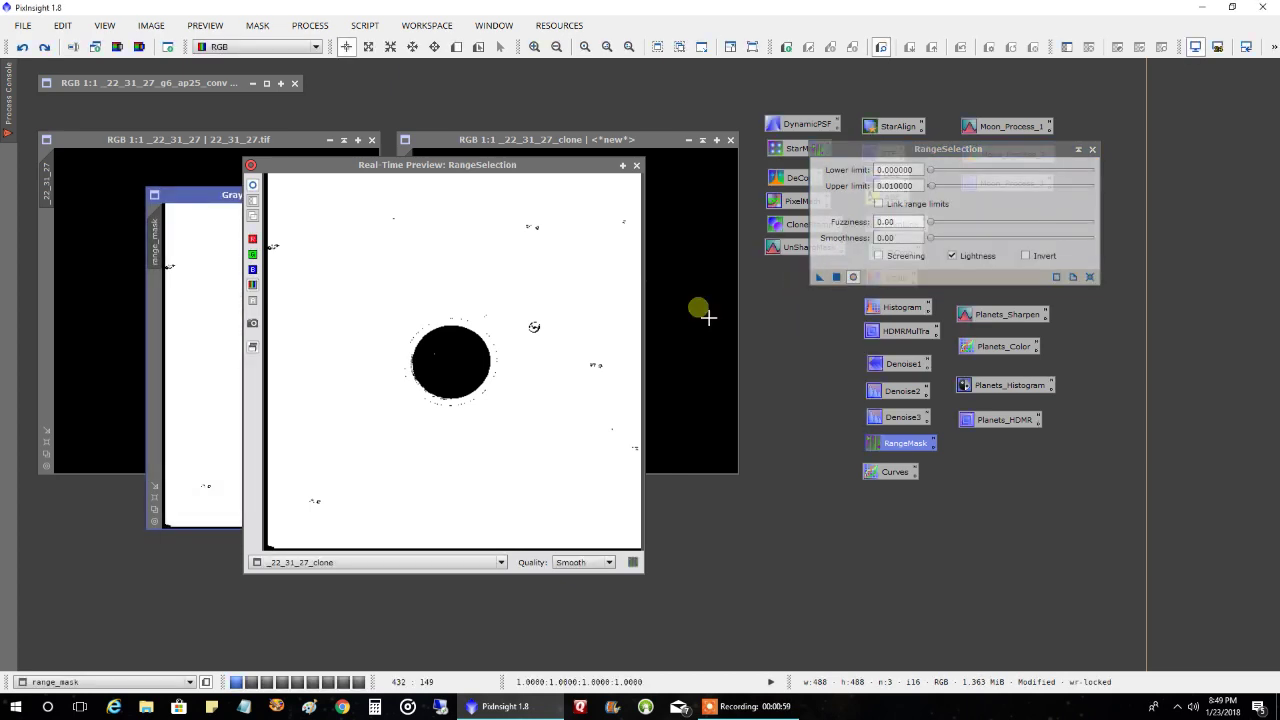
Close the preview and RangeSelection dialog, then move range_mask over the clone image.
{"action": "left_click", "coordinate": [636, 165]}
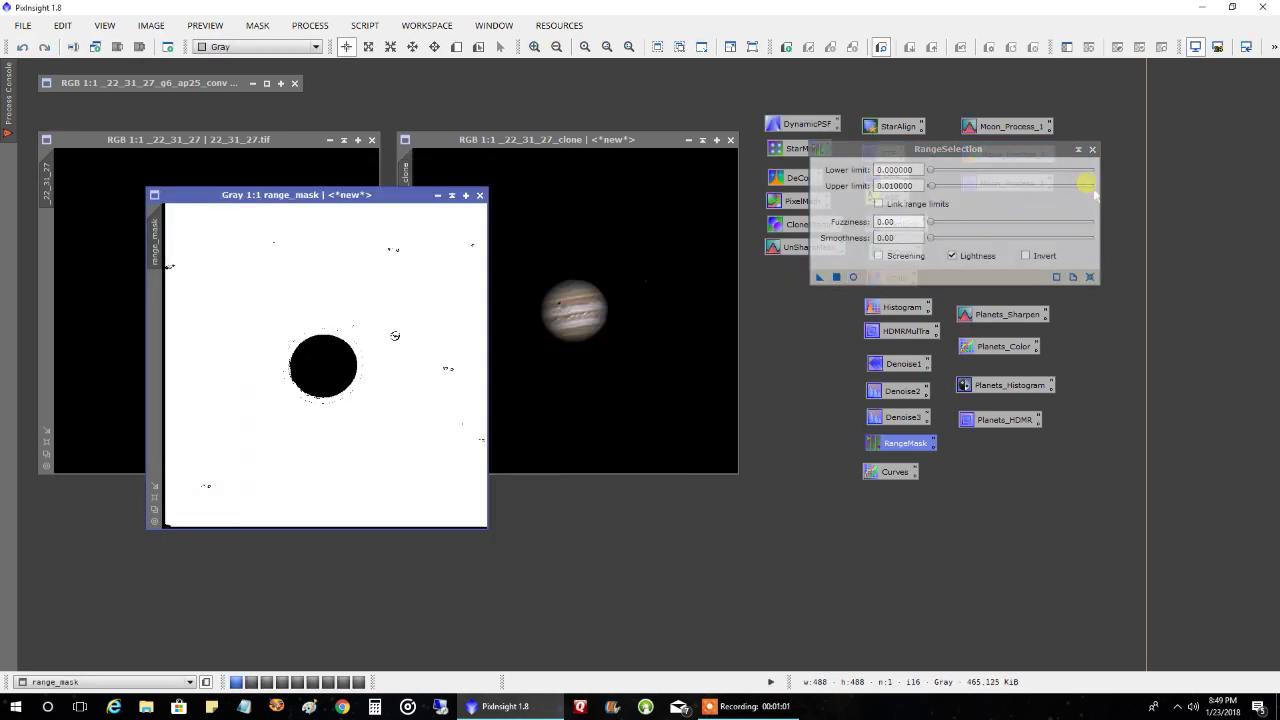
{"action": "left_click", "coordinate": [1092, 150]}
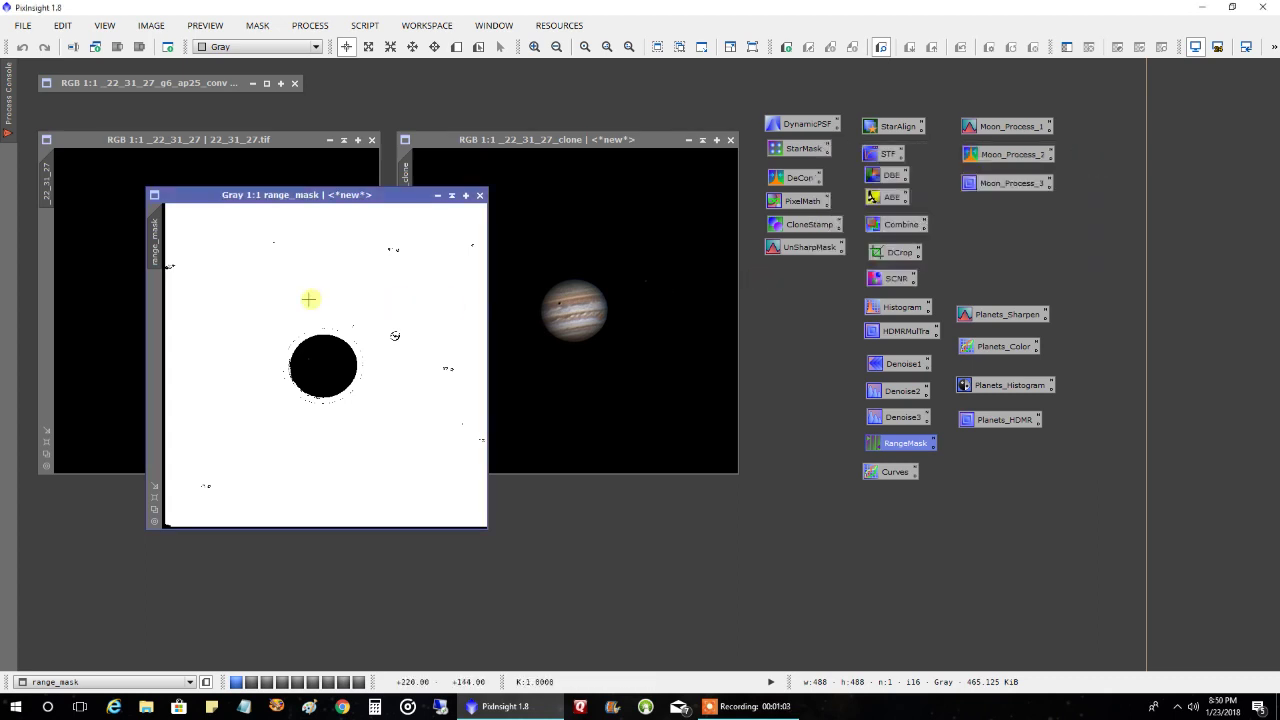
{"action": "left_click_drag", "start_coordinate": [320, 197], "coordinate": [443, 239]}
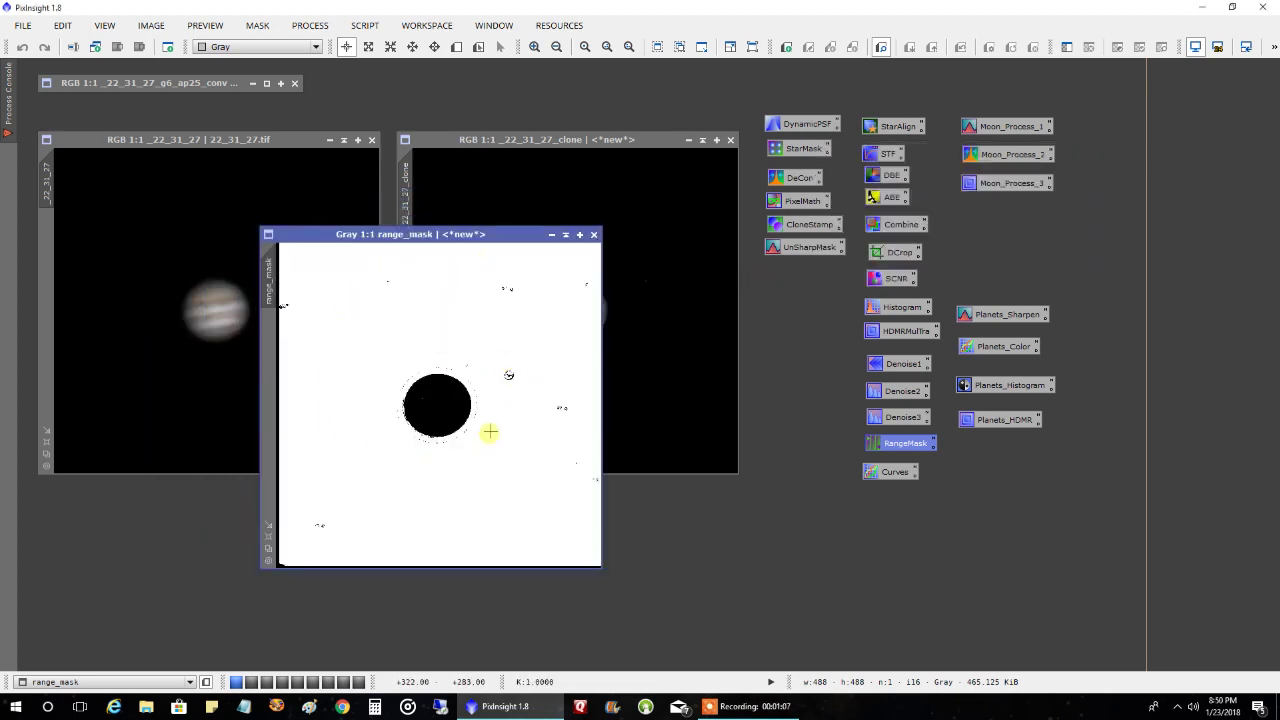
{"action": "left_click_drag", "start_coordinate": [515, 235], "coordinate": [612, 232]}
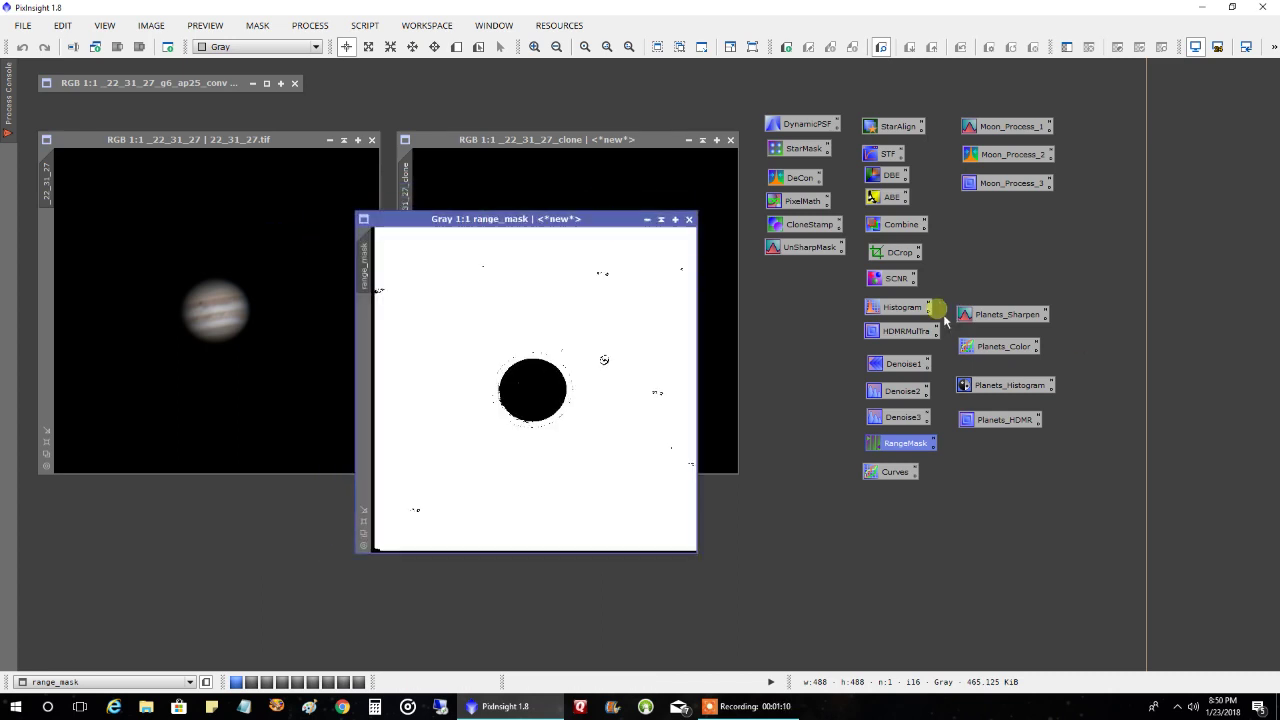
Set CloneStamp radius to 50 and paint white over dark specks on range_mask.
{"action": "double_click", "coordinate": [812, 228]}
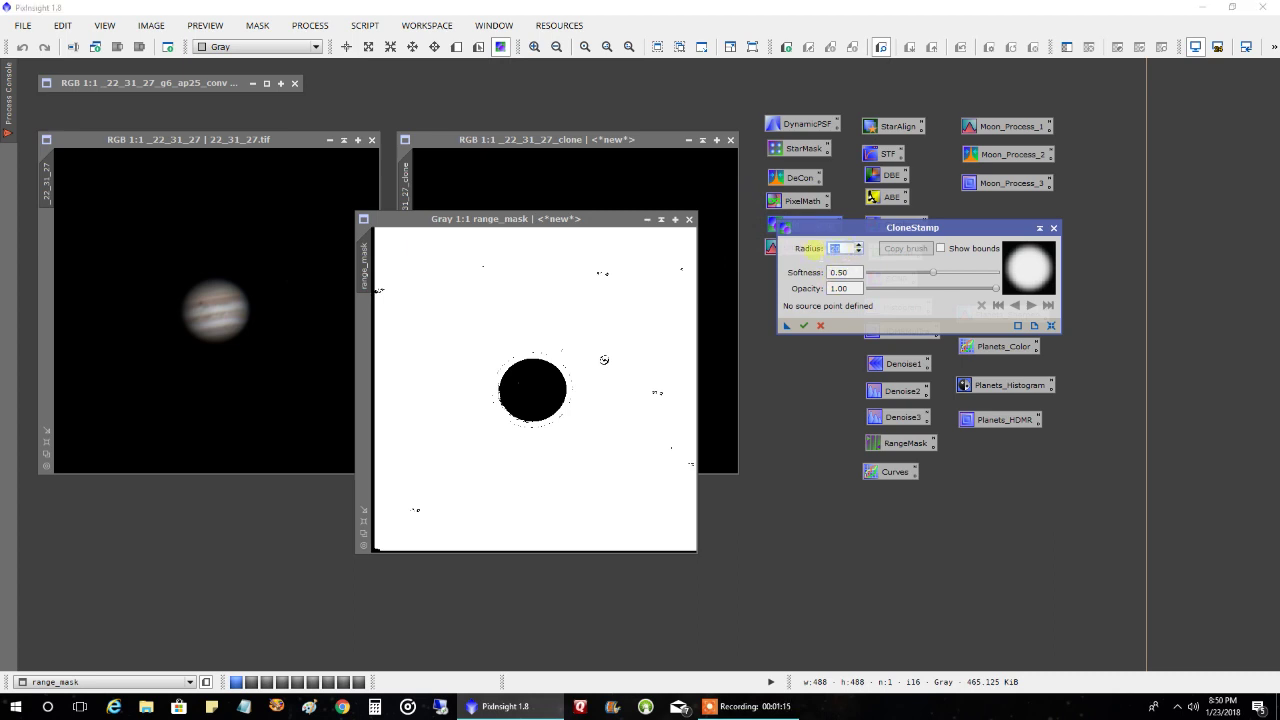
{"action": "type", "text": "50"}
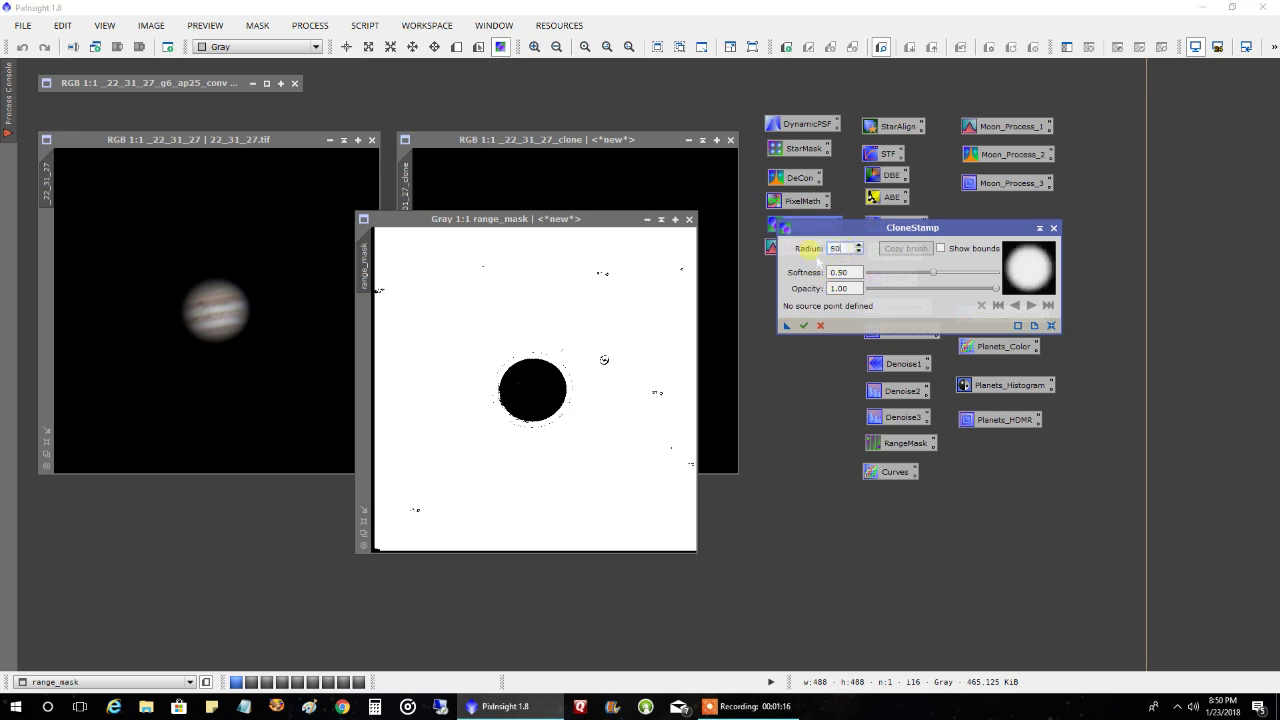
{"action": "left_click", "coordinate": [525, 494], "text": "ctrl"}
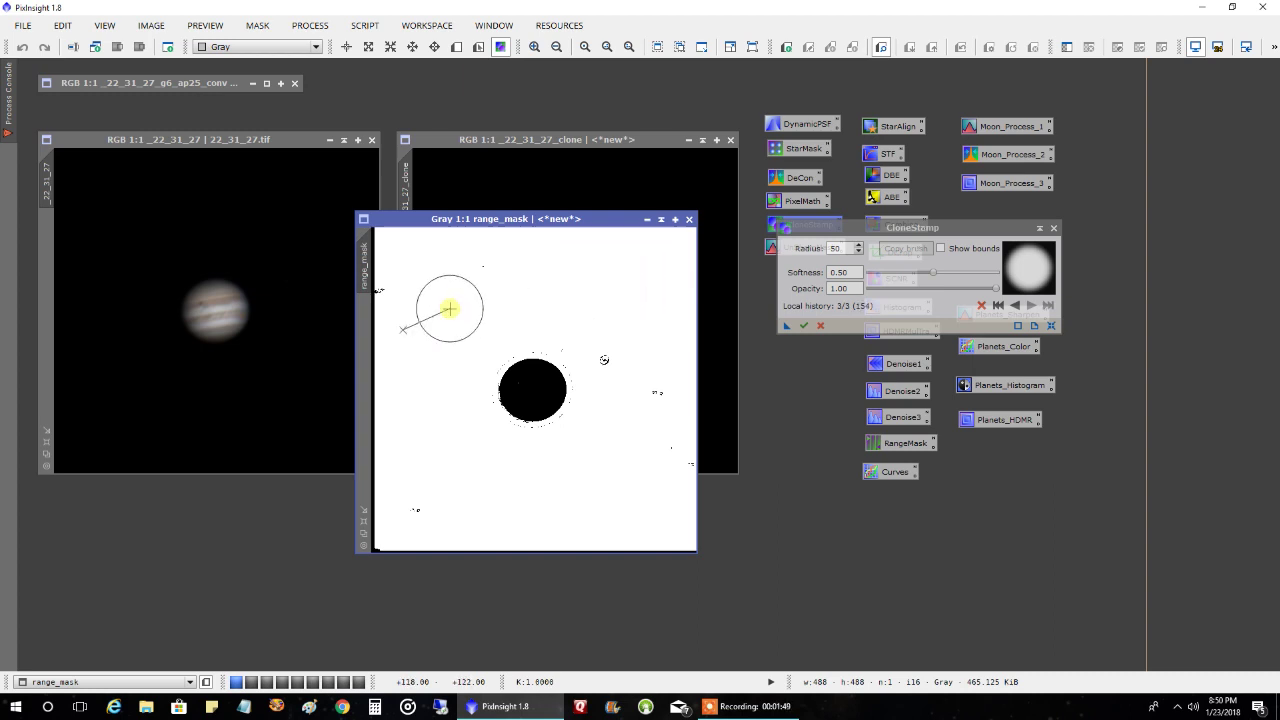
{"action": "mouse_move", "coordinate": [449, 309]}
{"action": "left_mouse_down"}
{"action": "mouse_move", "coordinate": [466, 286]}
{"action": "mouse_move", "coordinate": [608, 274]}
{"action": "mouse_move", "coordinate": [443, 294]}
{"action": "mouse_move", "coordinate": [389, 280]}
{"action": "mouse_move", "coordinate": [386, 251]}
{"action": "mouse_move", "coordinate": [458, 271]}
{"action": "mouse_move", "coordinate": [446, 283]}
{"action": "mouse_move", "coordinate": [400, 251]}
{"action": "mouse_move", "coordinate": [422, 275]}
{"action": "left_mouse_up"}
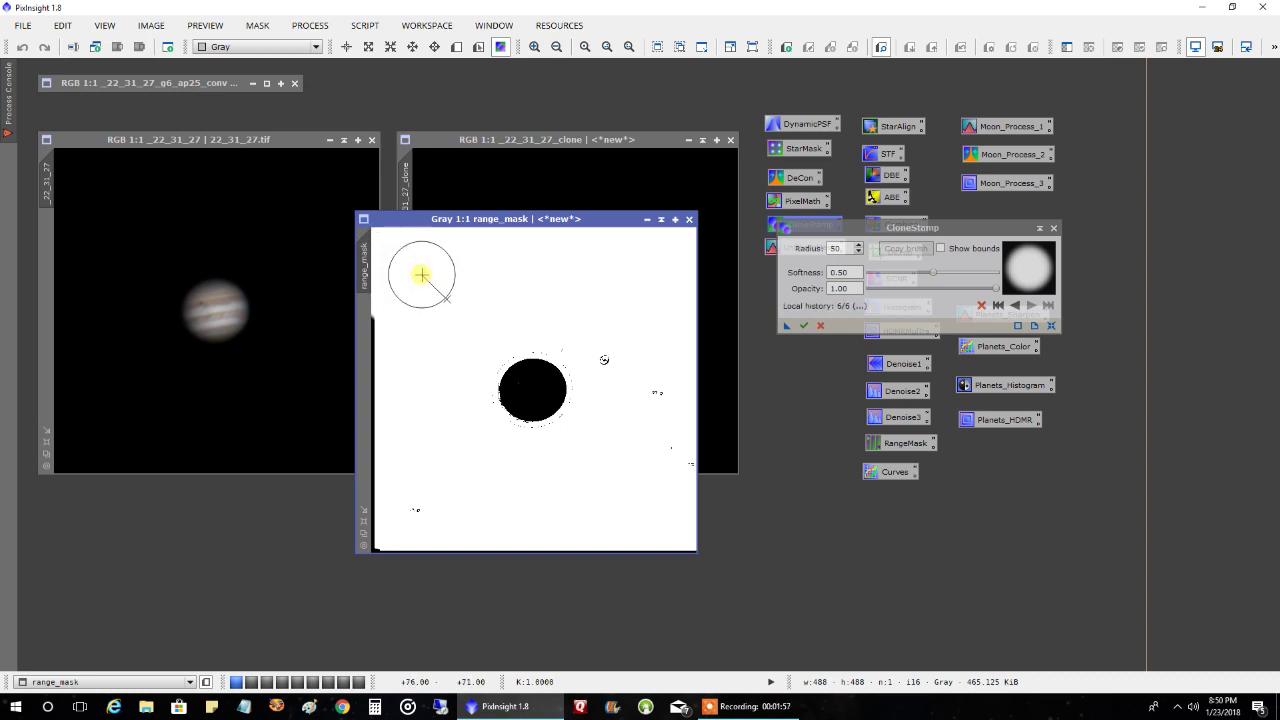
Clone white over range_mask's dark left border from top to bottom.
{"action": "left_click", "coordinate": [461, 287], "text": "ctrl"}
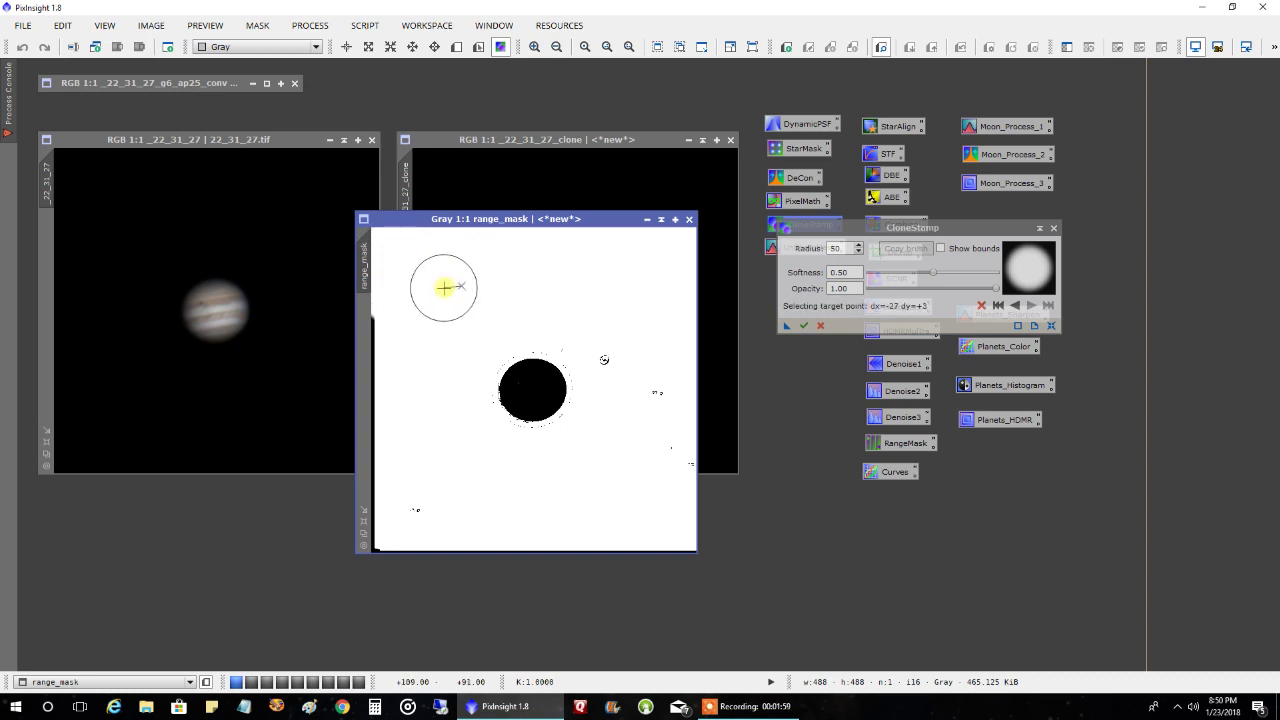
{"action": "mouse_move", "coordinate": [443, 288]}
{"action": "left_mouse_down"}
{"action": "mouse_move", "coordinate": [393, 302]}
{"action": "mouse_move", "coordinate": [387, 332]}
{"action": "mouse_move", "coordinate": [380, 509]}
{"action": "left_mouse_up"}
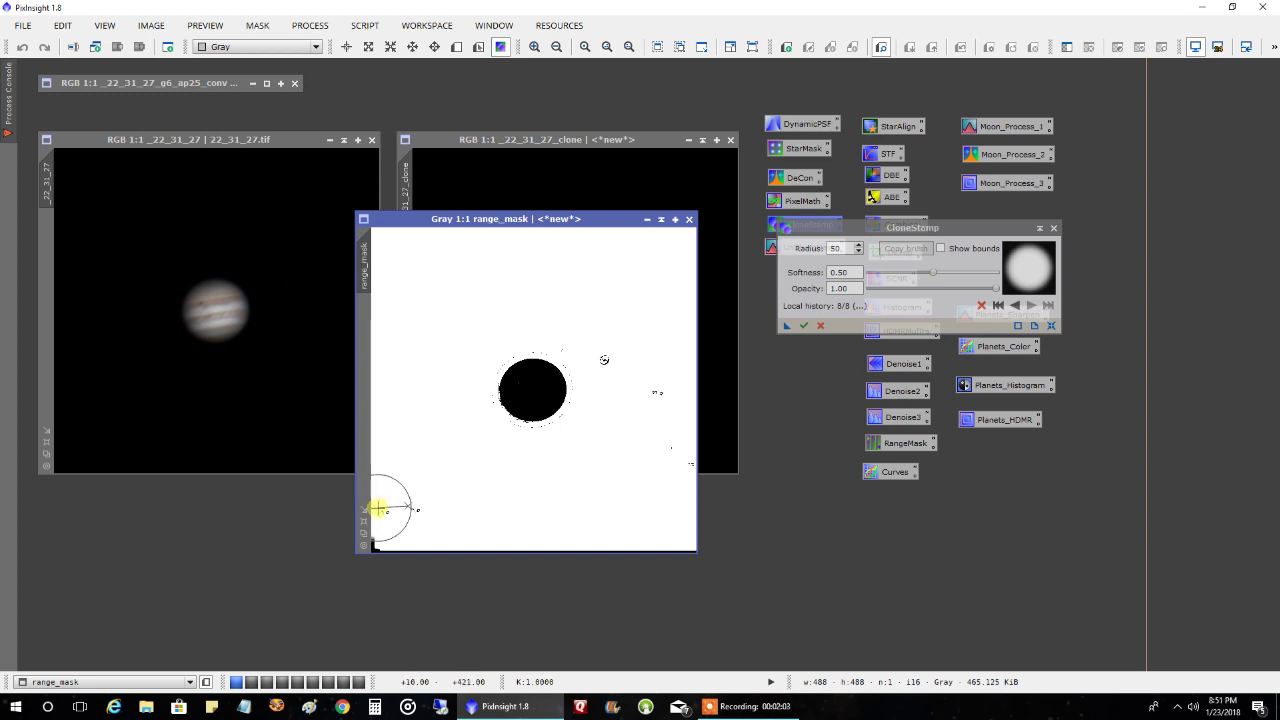
{"action": "left_click", "coordinate": [387, 398], "text": "ctrl"}
{"action": "mouse_move", "coordinate": [385, 408]}
{"action": "left_mouse_down"}
{"action": "mouse_move", "coordinate": [384, 526]}
{"action": "mouse_move", "coordinate": [677, 539]}
{"action": "left_mouse_up"}
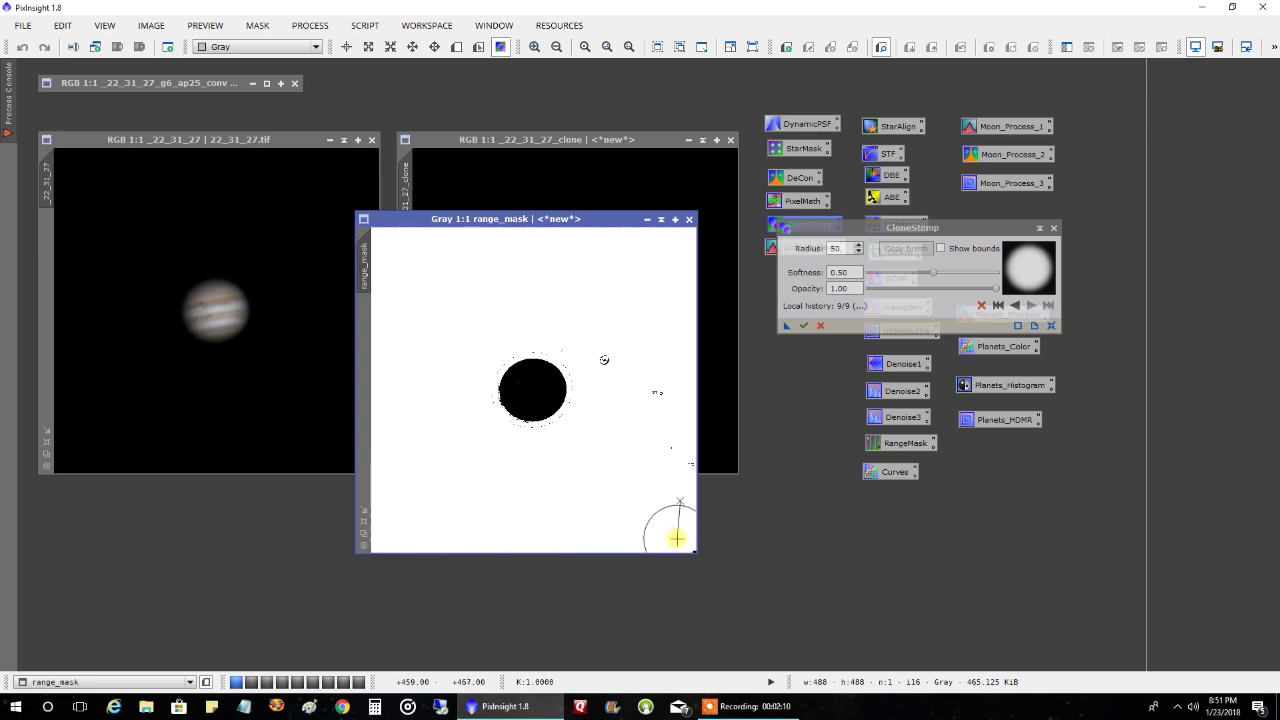
Stamp out the remaining specks at the lower right and right side, then zoom in.
{"action": "left_click", "coordinate": [628, 510], "text": "ctrl"}
{"action": "left_click", "coordinate": [663, 523]}
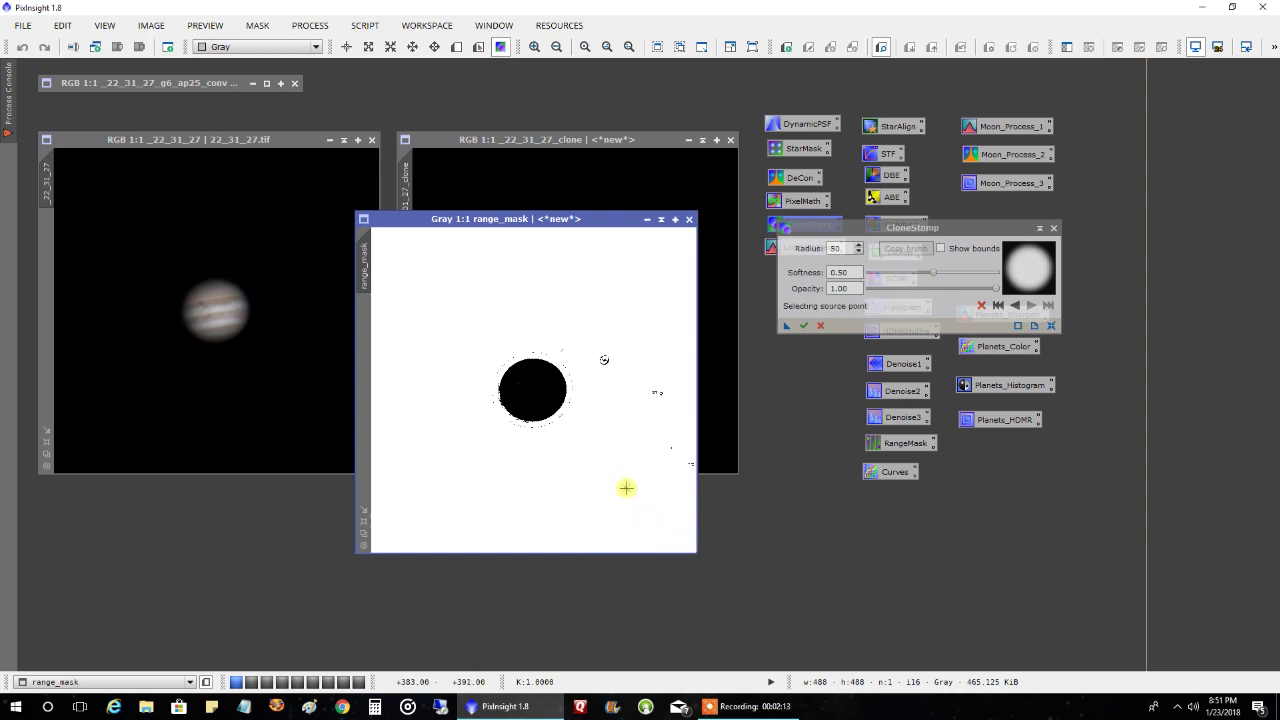
{"action": "left_click", "coordinate": [660, 478]}
{"action": "left_click", "coordinate": [617, 486], "text": "ctrl"}
{"action": "left_click", "coordinate": [634, 458]}
{"action": "left_click", "coordinate": [622, 422], "text": "ctrl"}
{"action": "left_click", "coordinate": [603, 437]}
{"action": "left_click", "coordinate": [642, 421], "text": "ctrl"}
{"action": "left_click", "coordinate": [636, 410]}
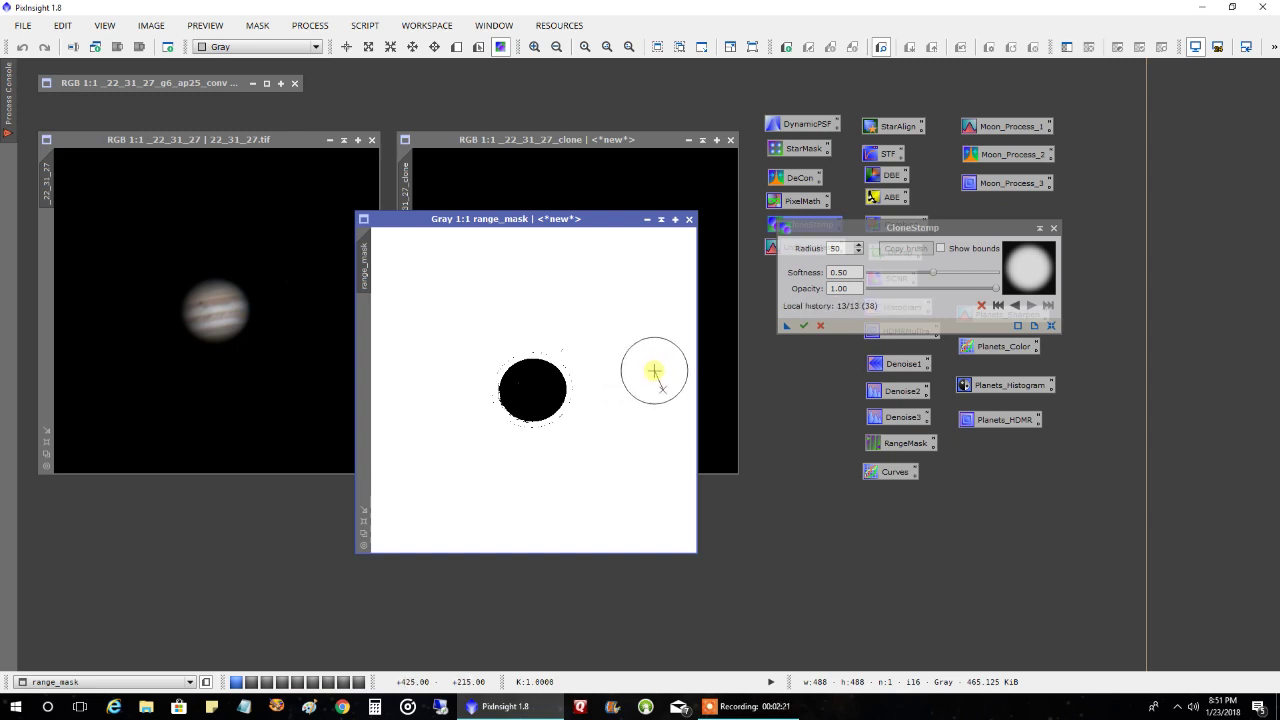
{"action": "key", "text": "ctrl+plus"}
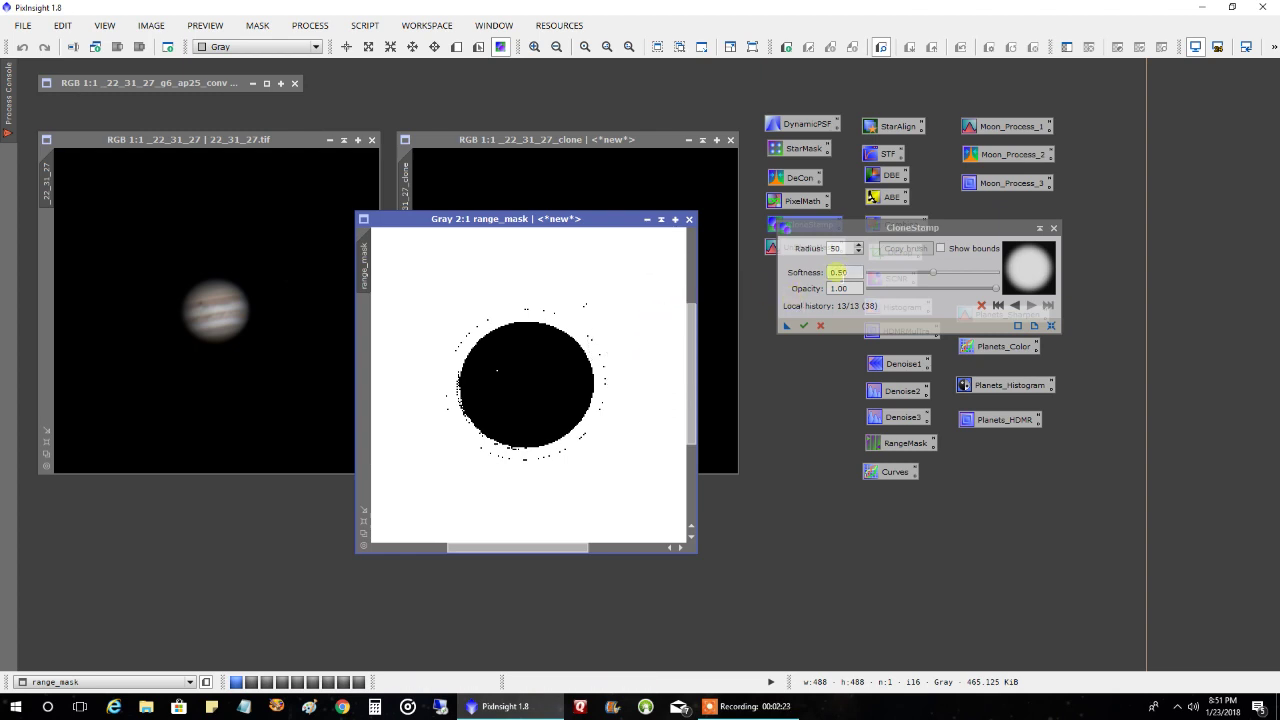
Clone out the stray dots around Jupiter's disc in range_mask with radius 20, then commit.
{"action": "left_click", "coordinate": [840, 249]}
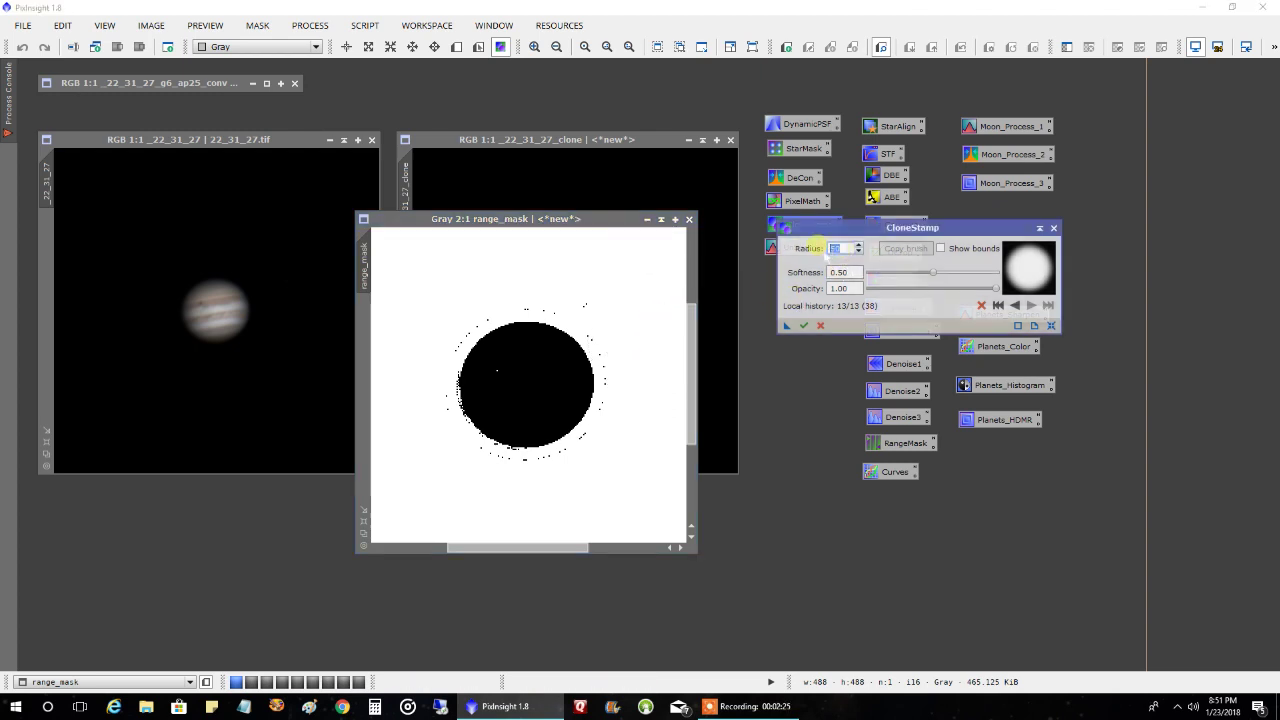
{"action": "type", "text": "20"}
{"action": "left_click", "coordinate": [634, 274], "text": "ctrl"}
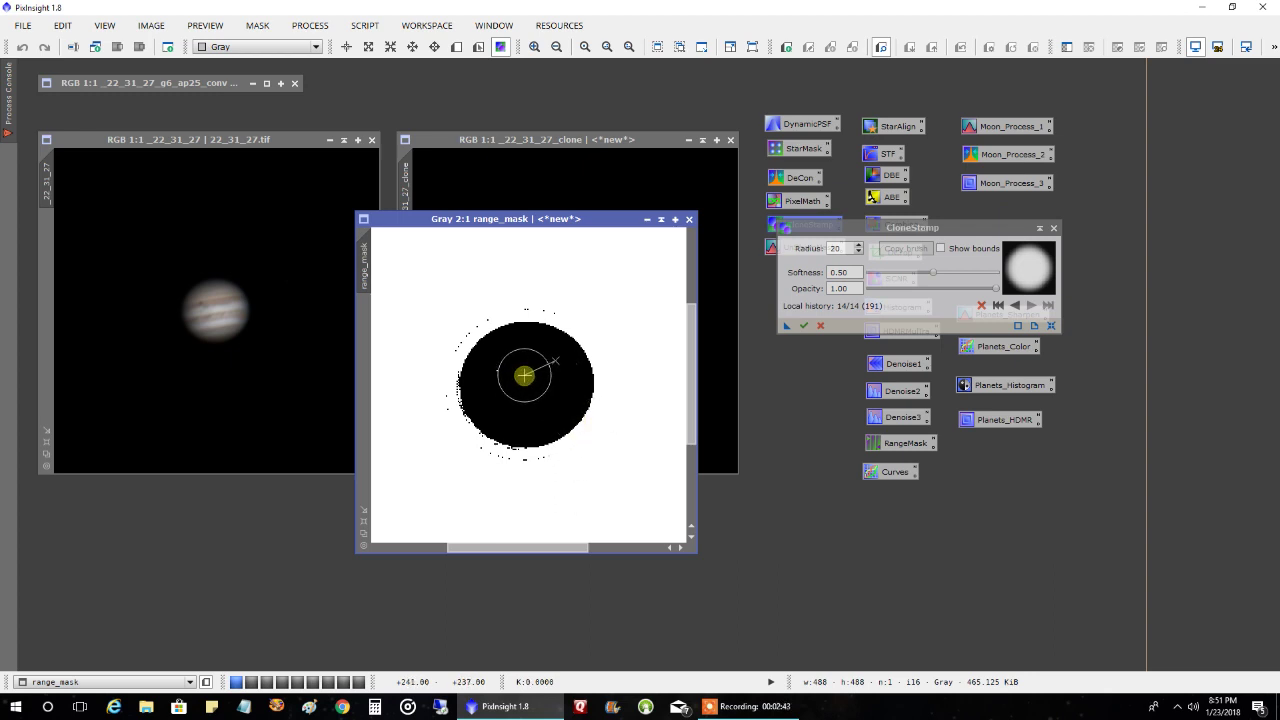
{"action": "key", "text": "ctrl"}
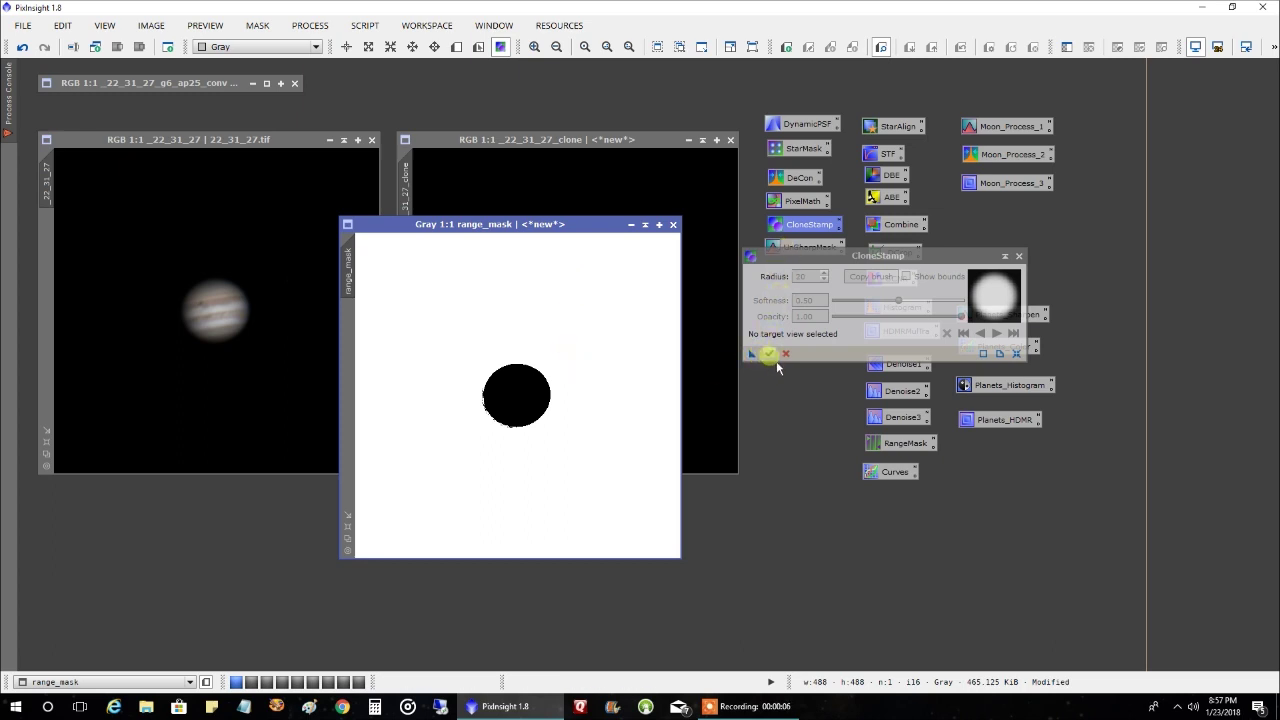
{"action": "left_click", "coordinate": [776, 361]}
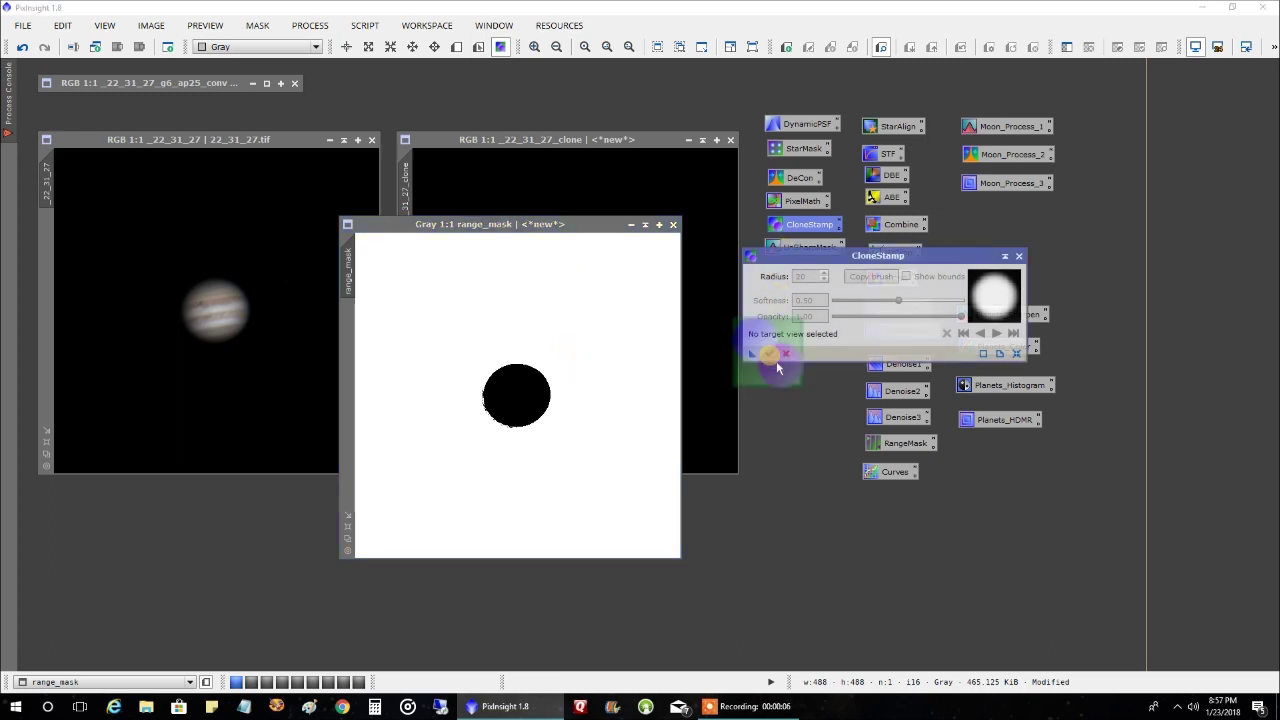
Apply range_mask as the mask on the Jupiter clone and minimise the mask window.
{"action": "left_click", "coordinate": [1020, 256]}
{"action": "left_click_drag", "start_coordinate": [570, 223], "coordinate": [886, 229]}
{"action": "left_click", "coordinate": [665, 274]}
{"action": "left_click_drag", "start_coordinate": [675, 277], "coordinate": [401, 278]}
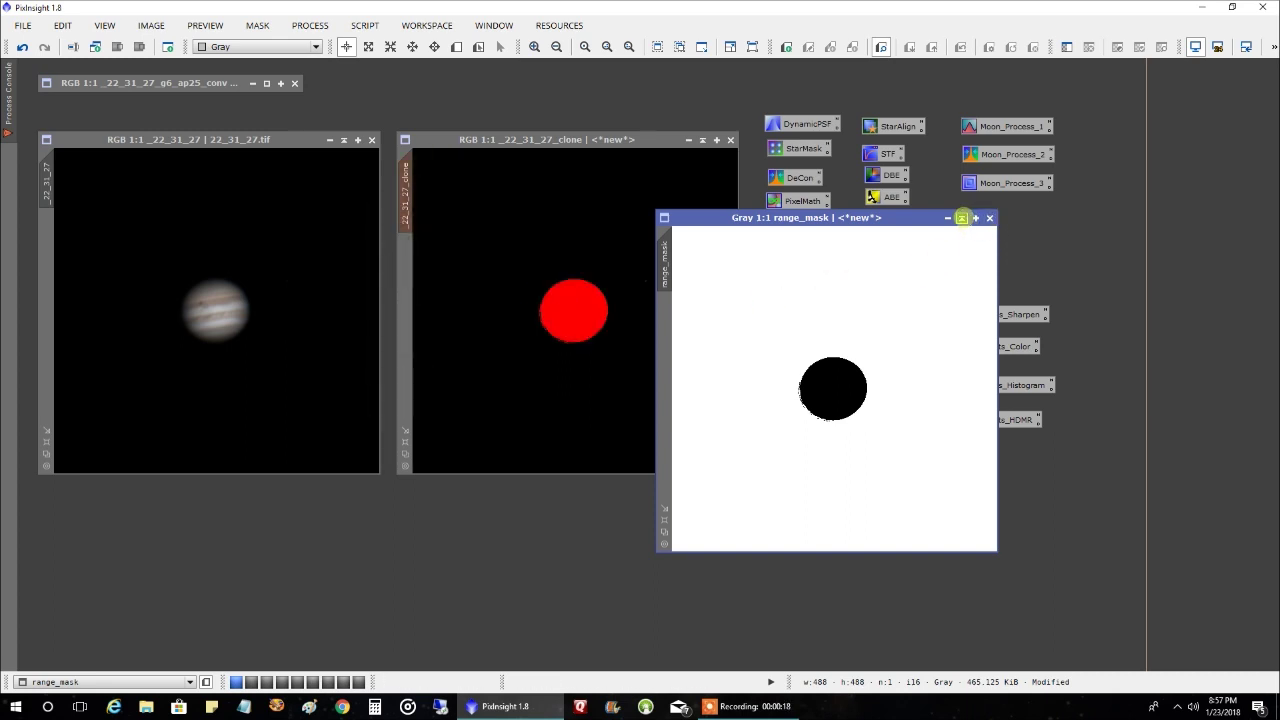
{"action": "left_click", "coordinate": [961, 217]}
Hide the red mask overlay on the Jupiter clone.
{"action": "left_click", "coordinate": [594, 288]}
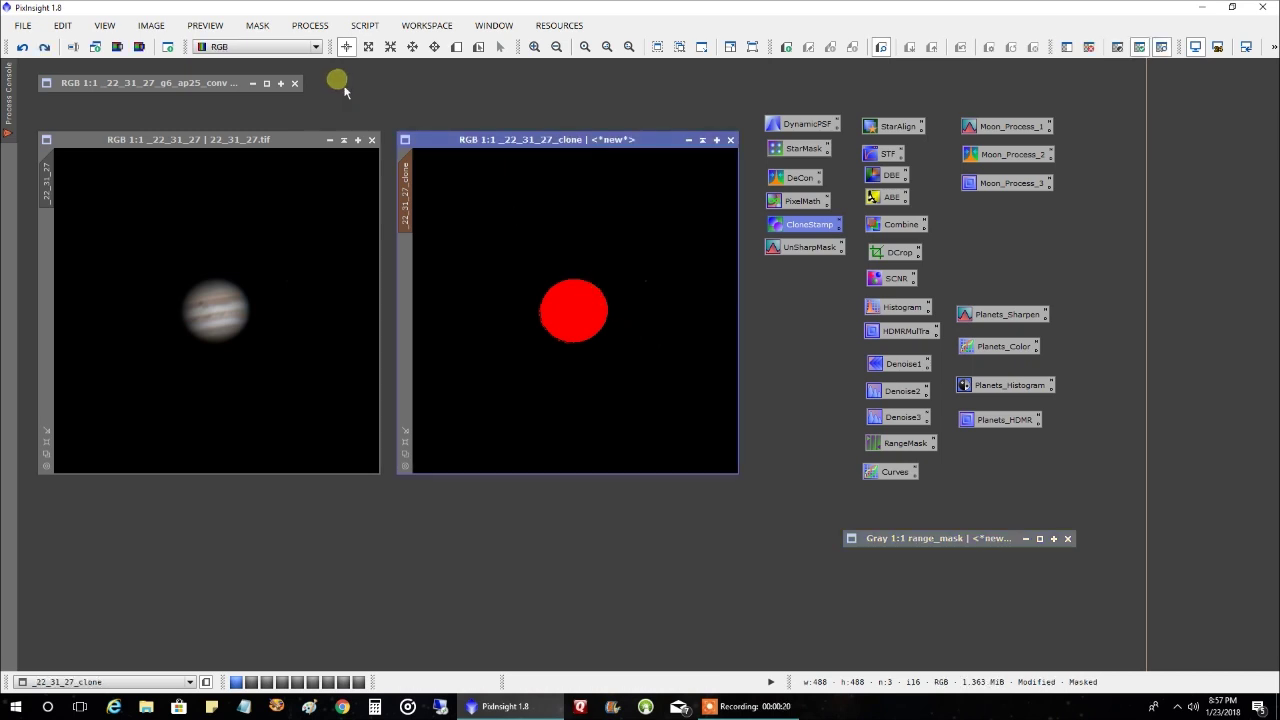
{"action": "left_click", "coordinate": [262, 26]}
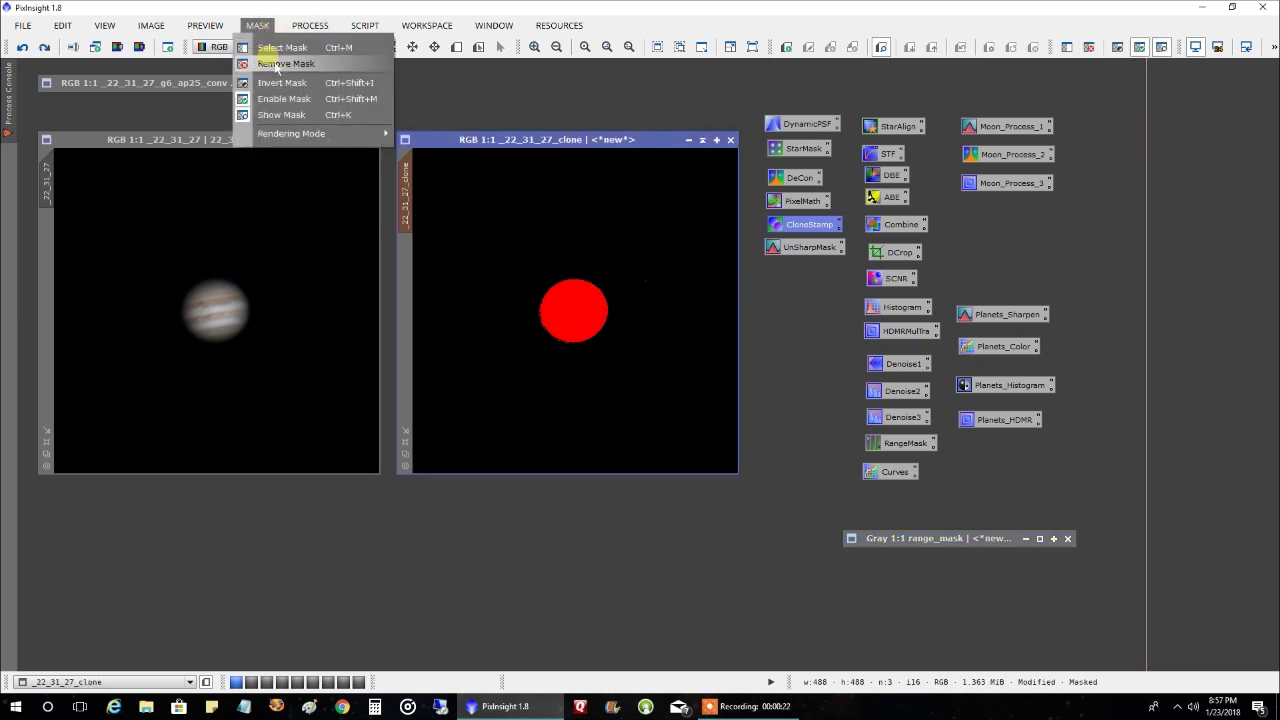
{"action": "left_click", "coordinate": [280, 115]}
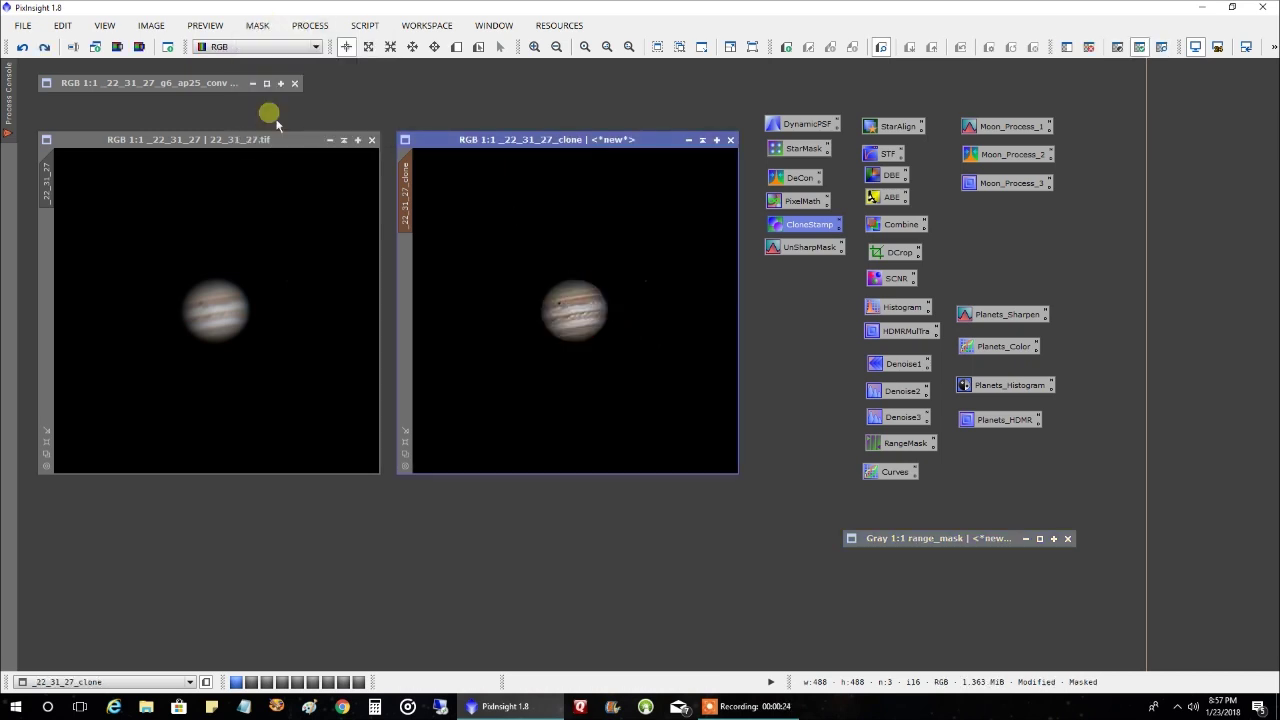
Live-preview a steep curve point (input 0.17313, output 0.72771) on the clone, then close Curves unapplied.
{"action": "double_click", "coordinate": [902, 478]}
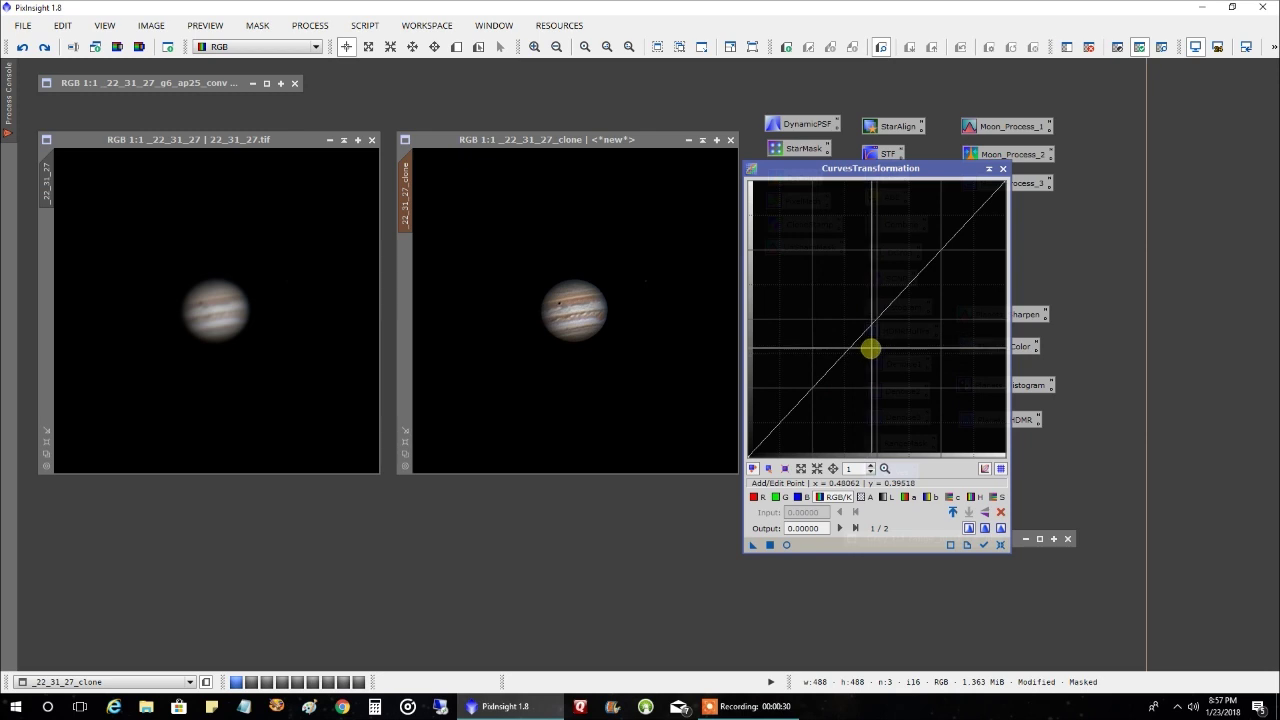
{"action": "left_click", "coordinate": [790, 549]}
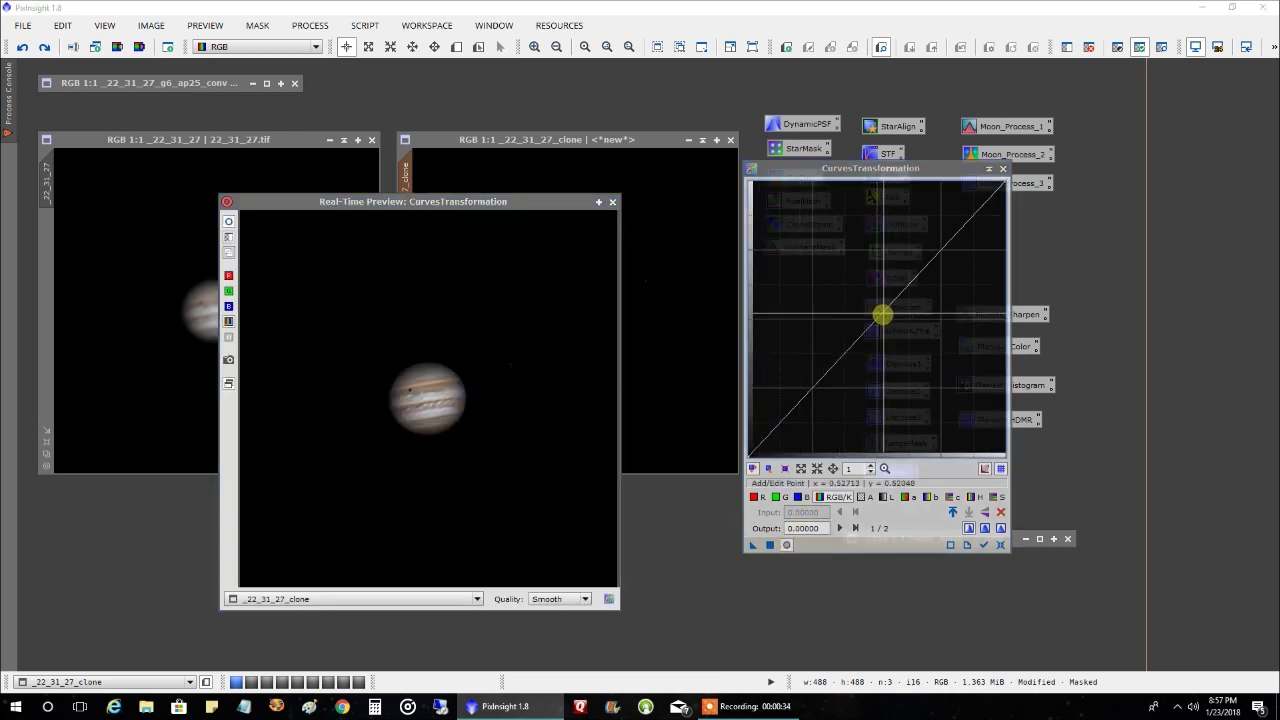
{"action": "left_click_drag", "start_coordinate": [883, 312], "coordinate": [791, 256]}
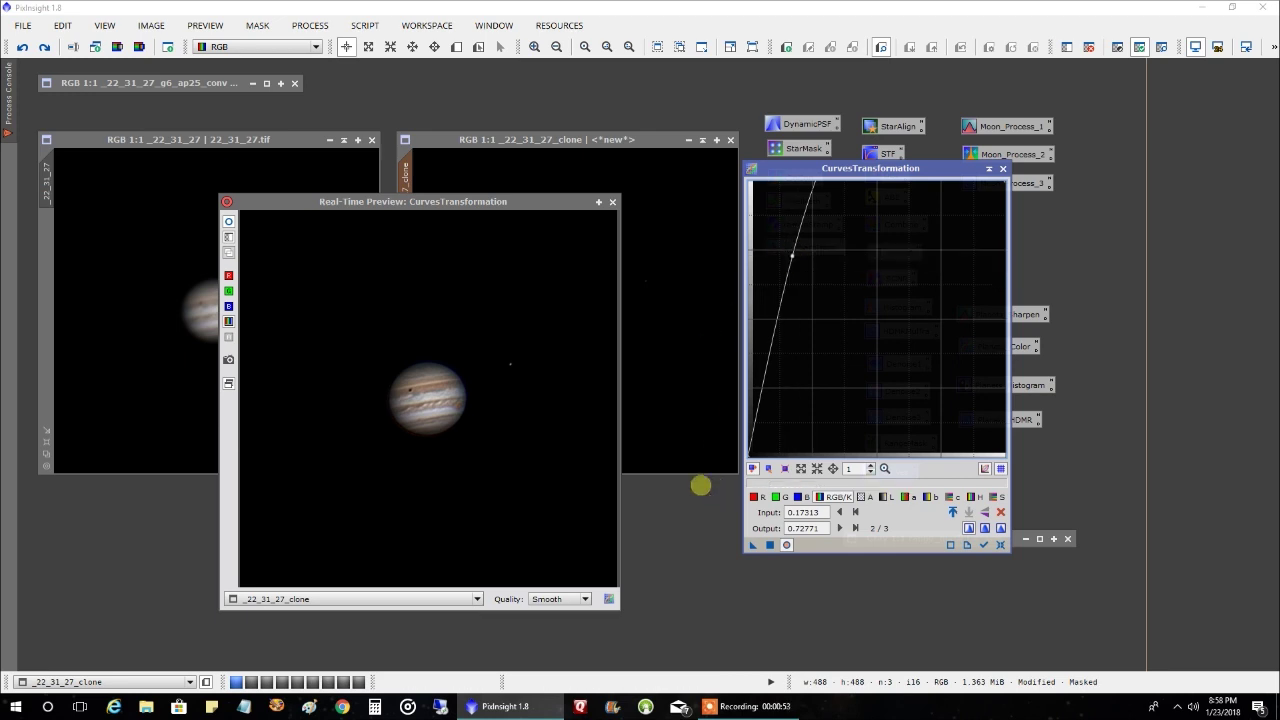
{"action": "left_click", "coordinate": [612, 202]}
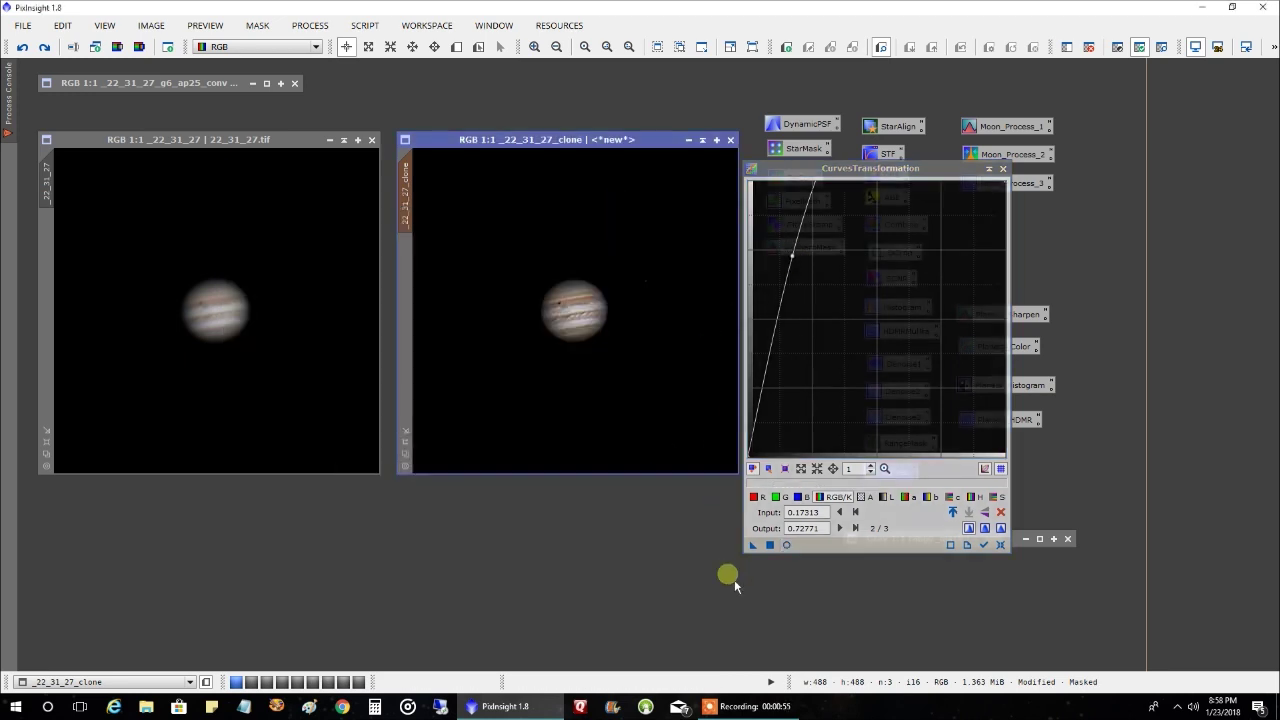
{"action": "left_click", "coordinate": [776, 552]}
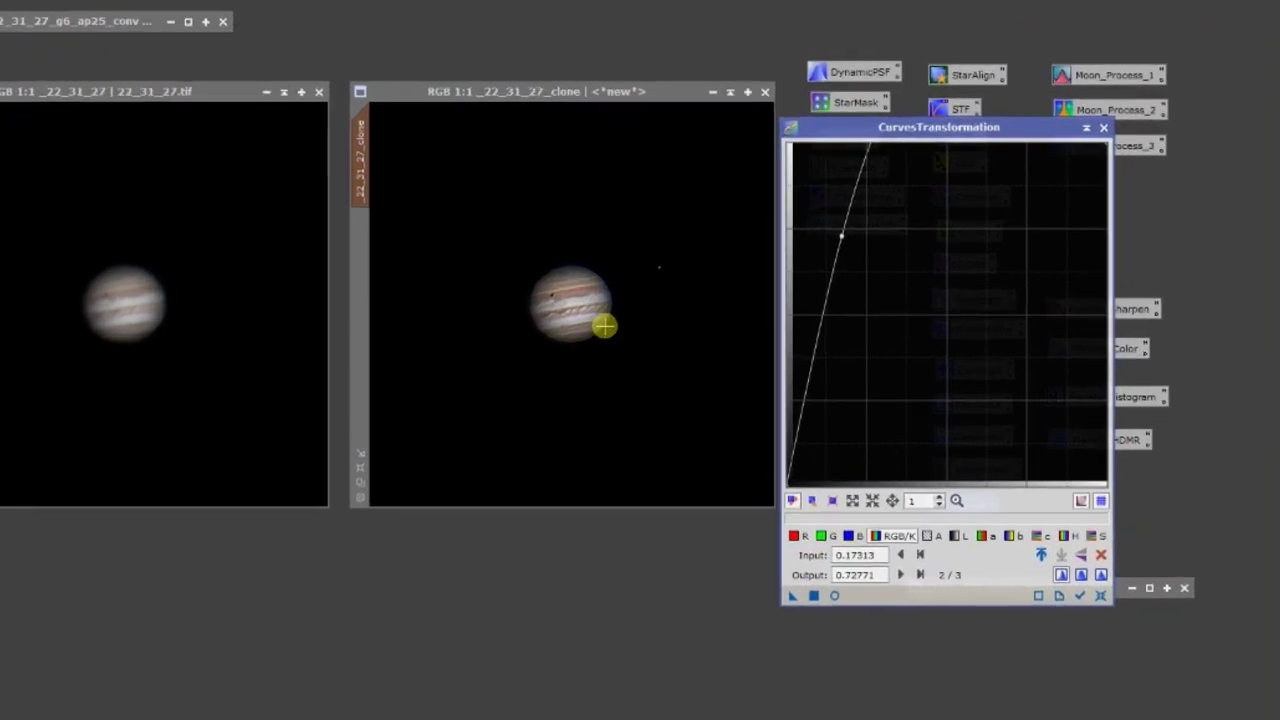
{"action": "scroll", "coordinate": [604, 325], "scroll_direction": "up", "scroll_amount": 1}
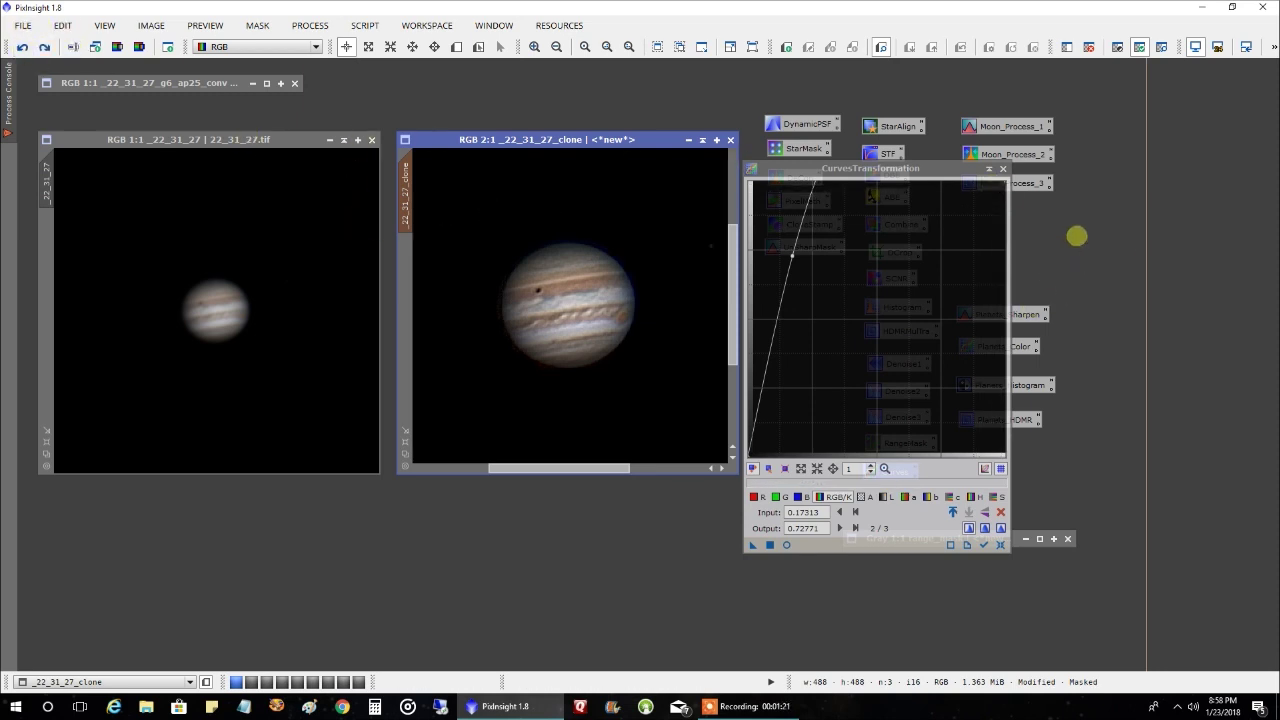
{"action": "left_click", "coordinate": [1003, 168]}
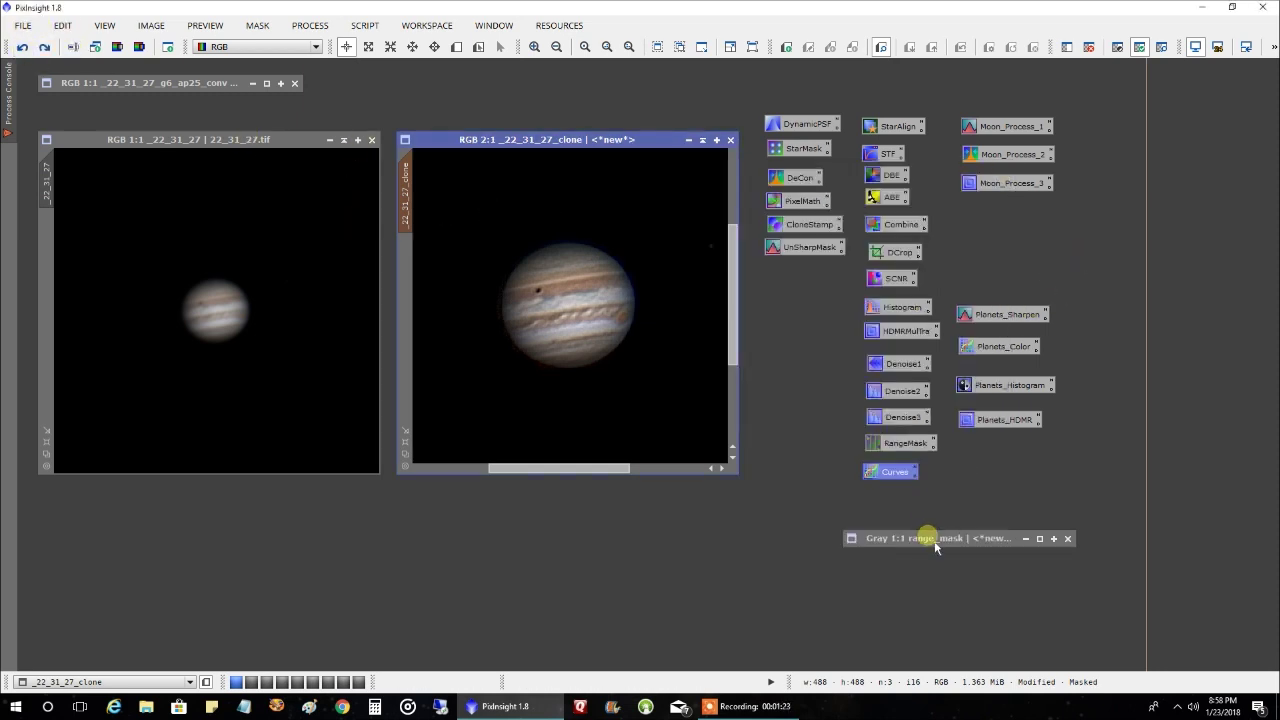
Restore range_mask and stamp black onto the disc edge from a source inside the disc.
{"action": "double_click", "coordinate": [932, 545]}
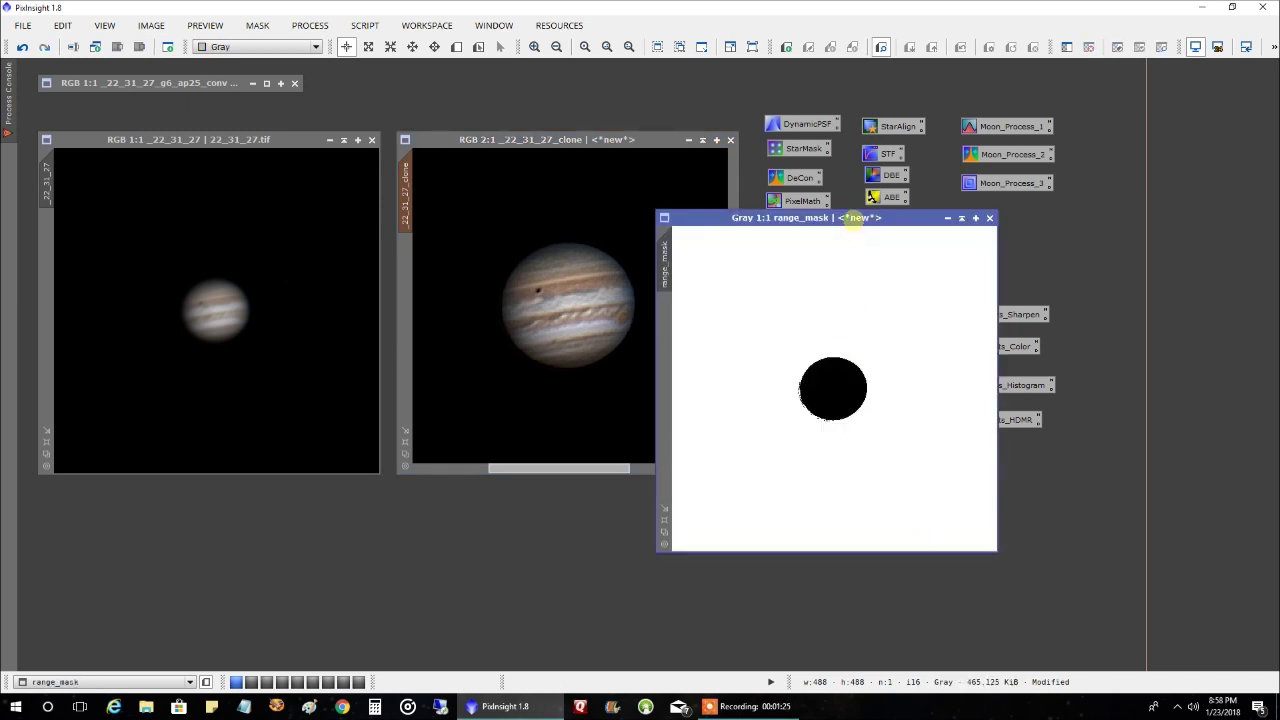
{"action": "left_click_drag", "start_coordinate": [852, 217], "coordinate": [550, 212]}
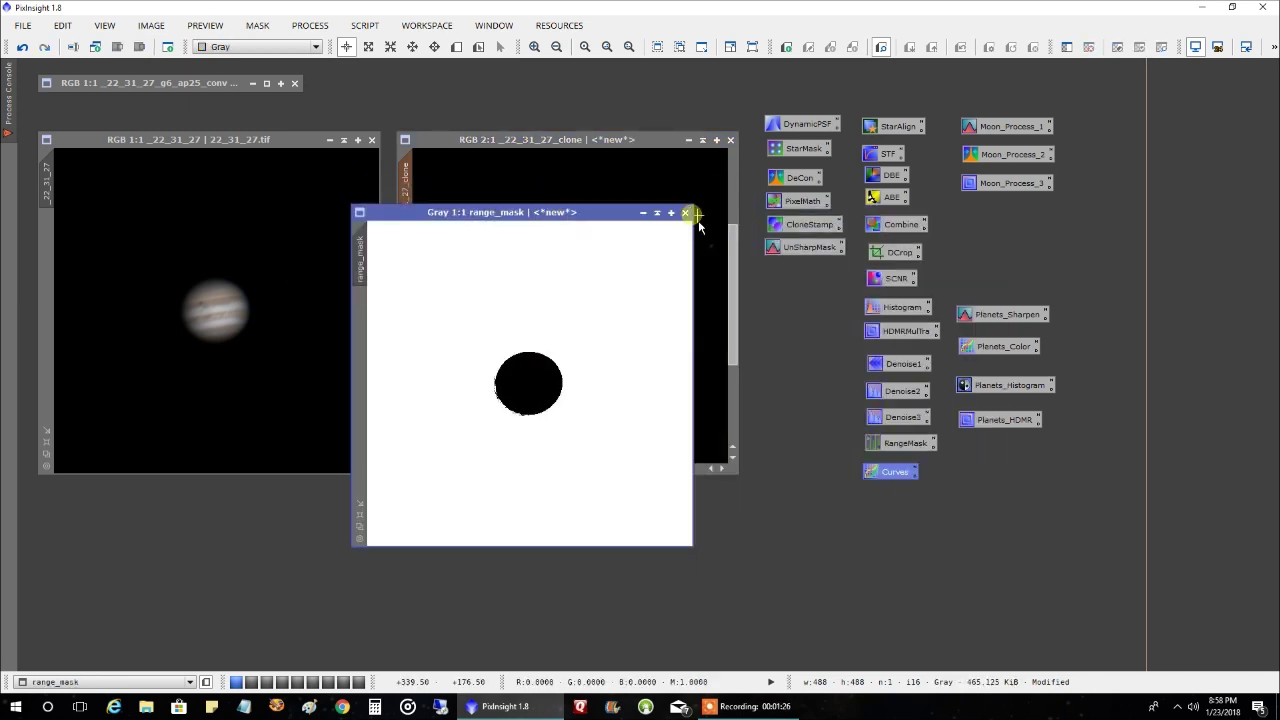
{"action": "double_click", "coordinate": [824, 233]}
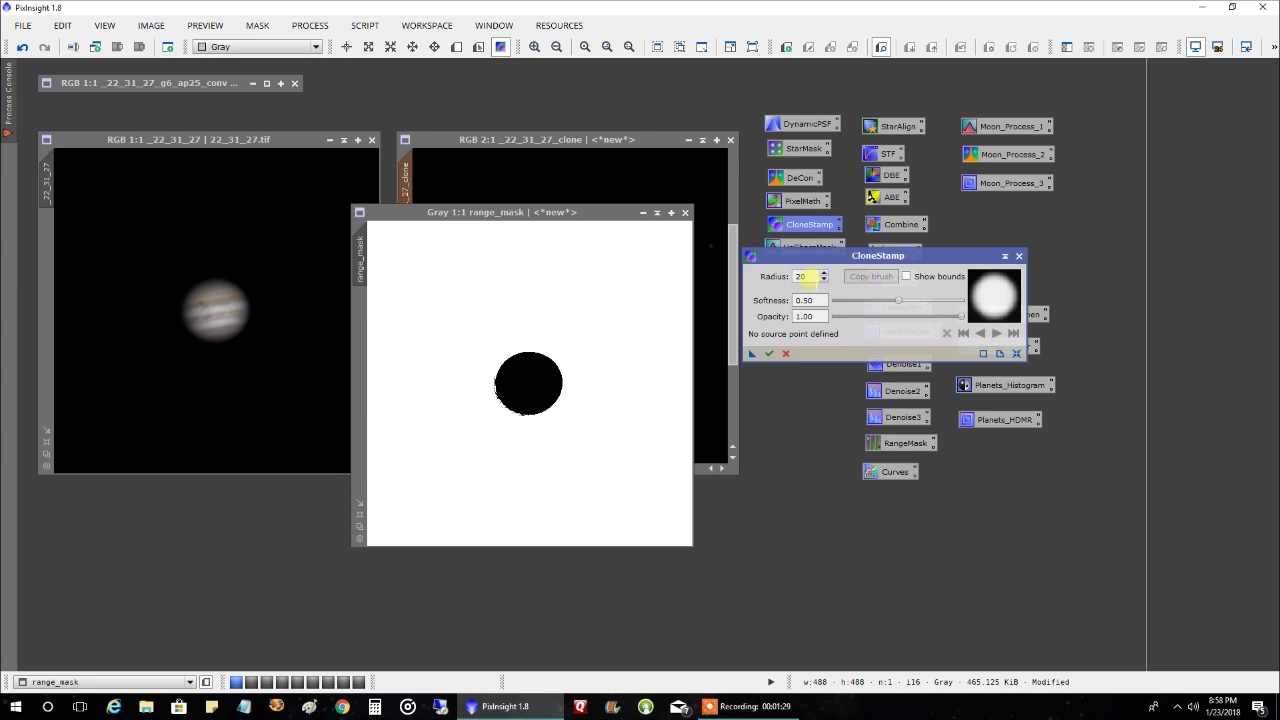
{"action": "scroll", "coordinate": [623, 333], "scroll_direction": "up", "scroll_amount": 1}
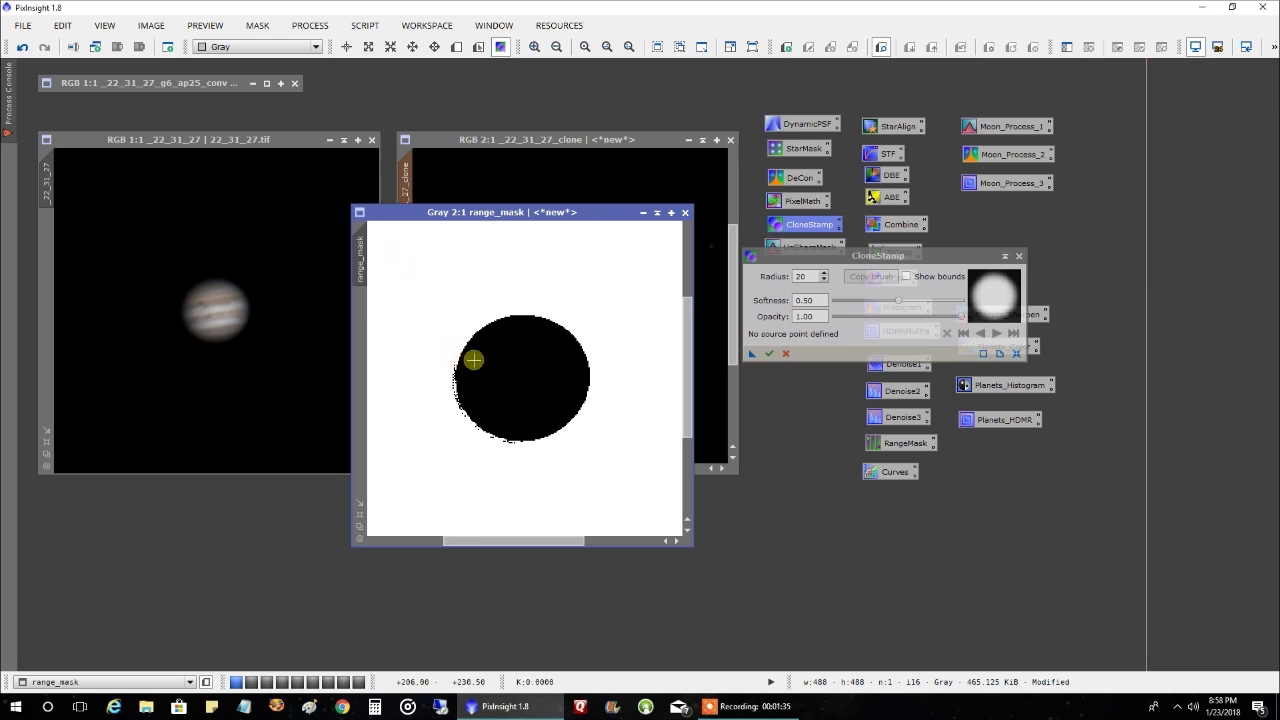
{"action": "left_click", "coordinate": [527, 369], "text": "ctrl"}
{"action": "left_click", "coordinate": [505, 367]}
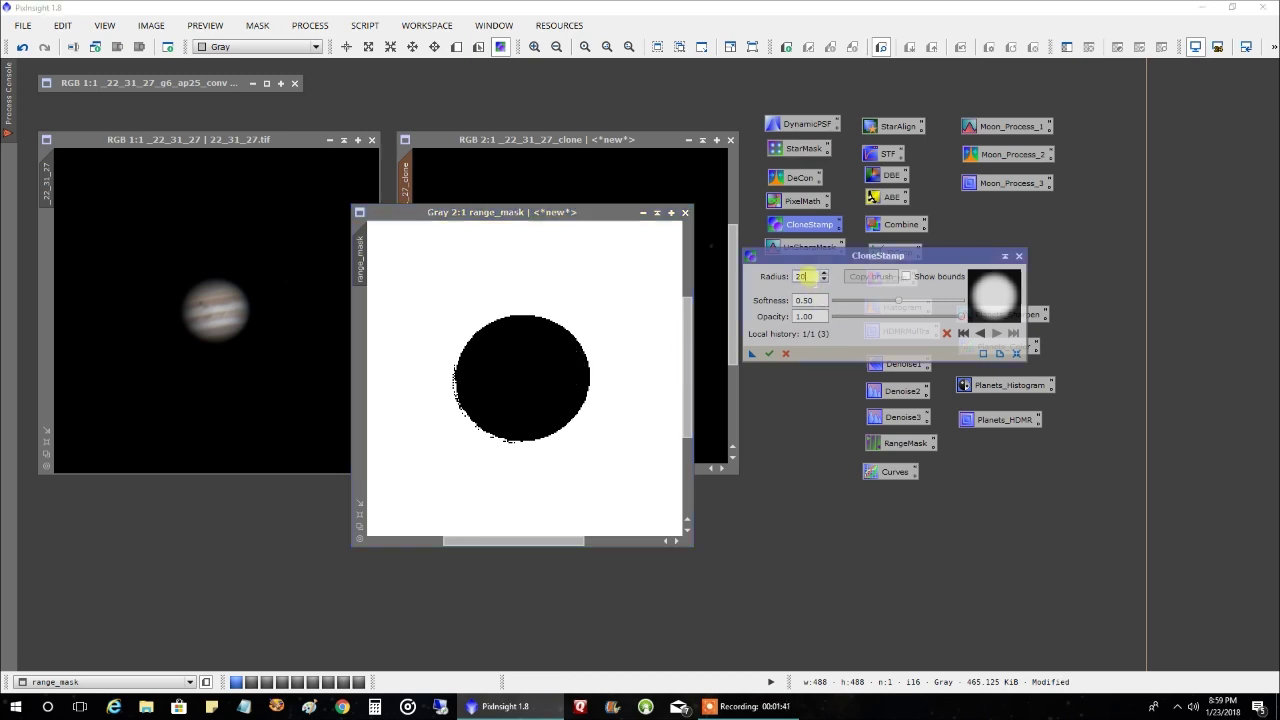
With a clone radius of 15, paint over the disc's ragged edge and commit the edits.
{"action": "double_click", "coordinate": [805, 276]}
{"action": "type", "text": "15"}
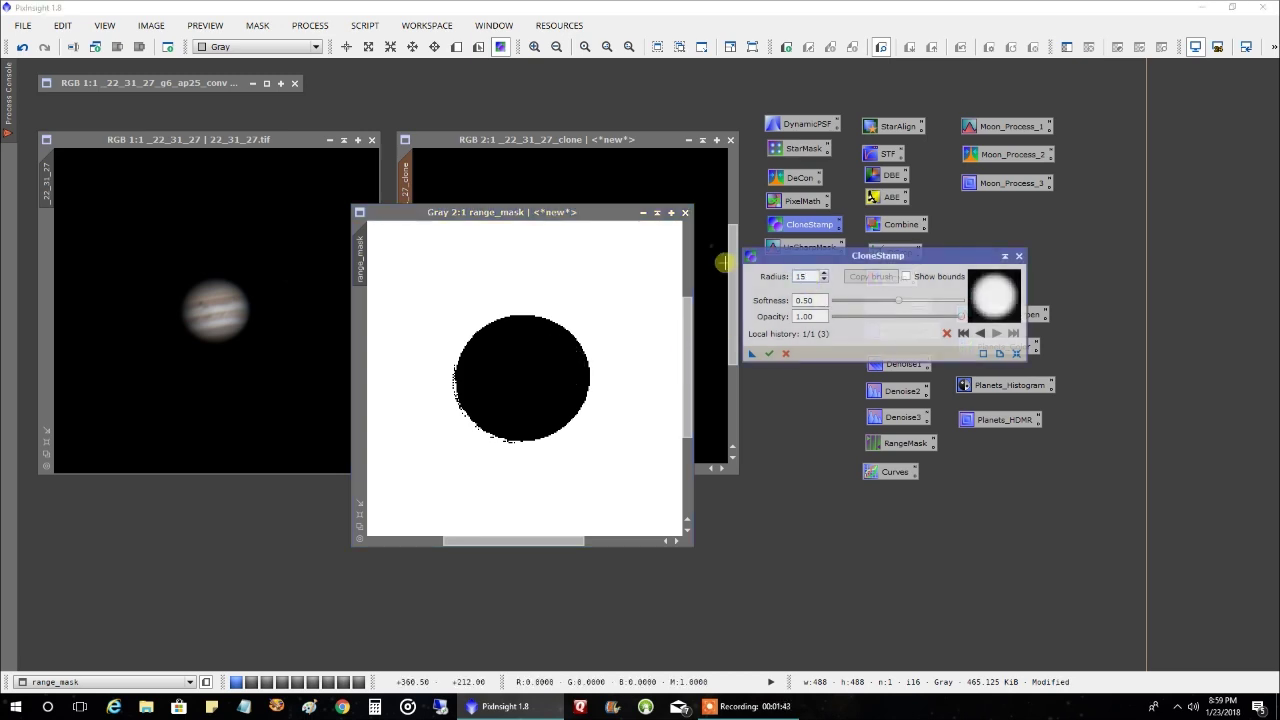
{"action": "mouse_move", "coordinate": [518, 360]}
{"action": "left_mouse_down"}
{"action": "mouse_move", "coordinate": [500, 354]}
{"action": "mouse_move", "coordinate": [500, 337]}
{"action": "mouse_move", "coordinate": [477, 354]}
{"action": "mouse_move", "coordinate": [467, 382]}
{"action": "mouse_move", "coordinate": [486, 419]}
{"action": "mouse_move", "coordinate": [491, 401]}
{"action": "mouse_move", "coordinate": [483, 420]}
{"action": "mouse_move", "coordinate": [514, 429]}
{"action": "mouse_move", "coordinate": [563, 408]}
{"action": "mouse_move", "coordinate": [509, 397]}
{"action": "mouse_move", "coordinate": [564, 403]}
{"action": "mouse_move", "coordinate": [567, 371]}
{"action": "left_mouse_up"}
{"action": "left_click", "coordinate": [522, 395], "text": "ctrl"}
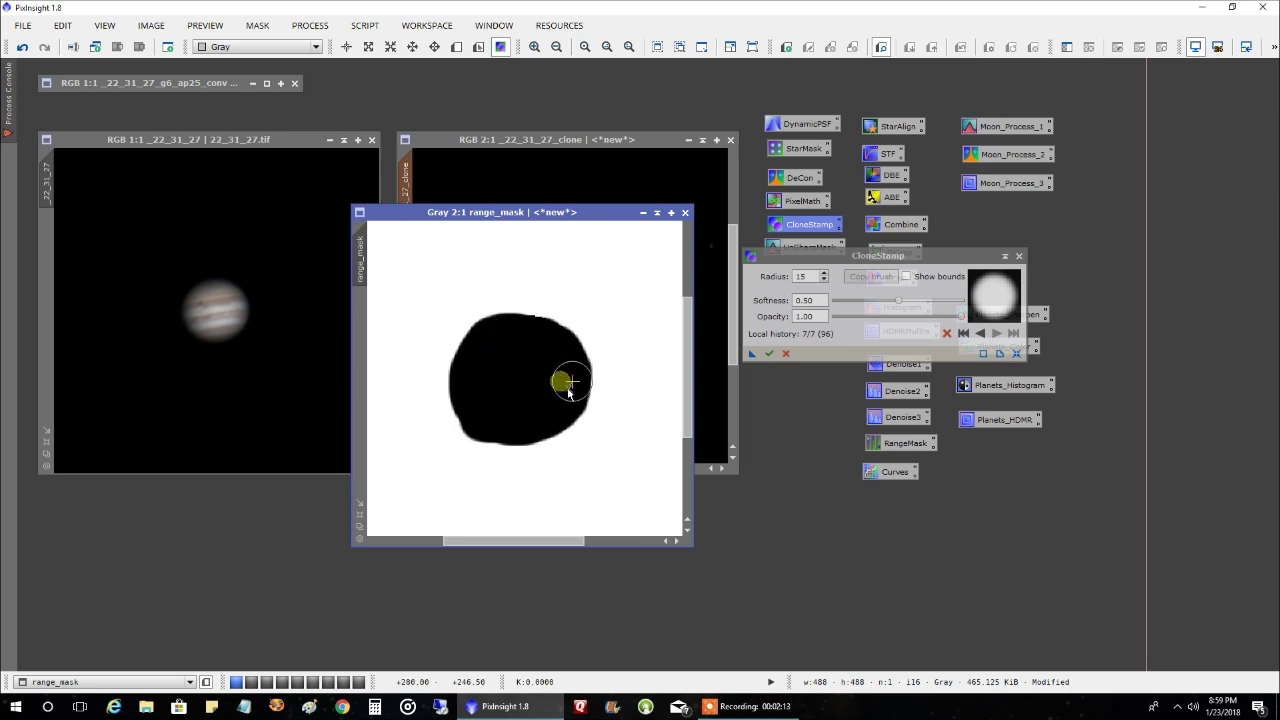
{"action": "left_click", "coordinate": [769, 354]}
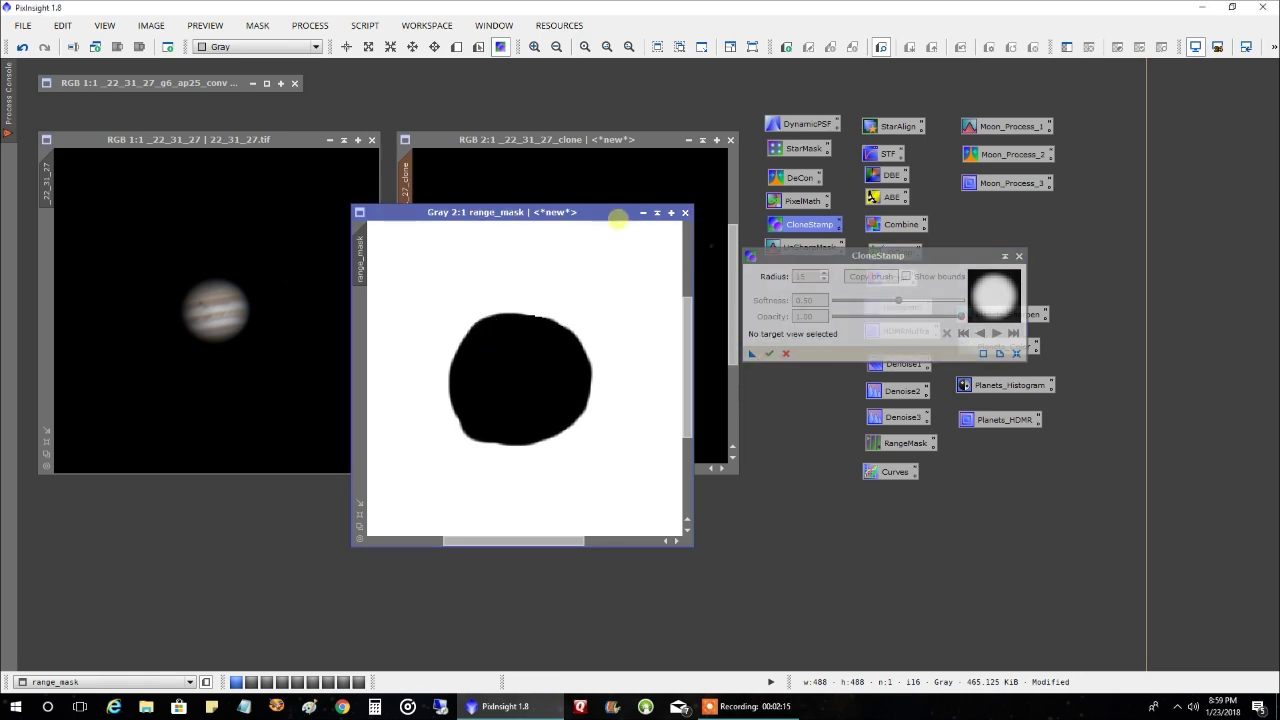
Reapply range_mask as the clone's mask, close CloneStamp and collapse the mask window.
{"action": "left_click_drag", "start_coordinate": [594, 214], "coordinate": [728, 217]}
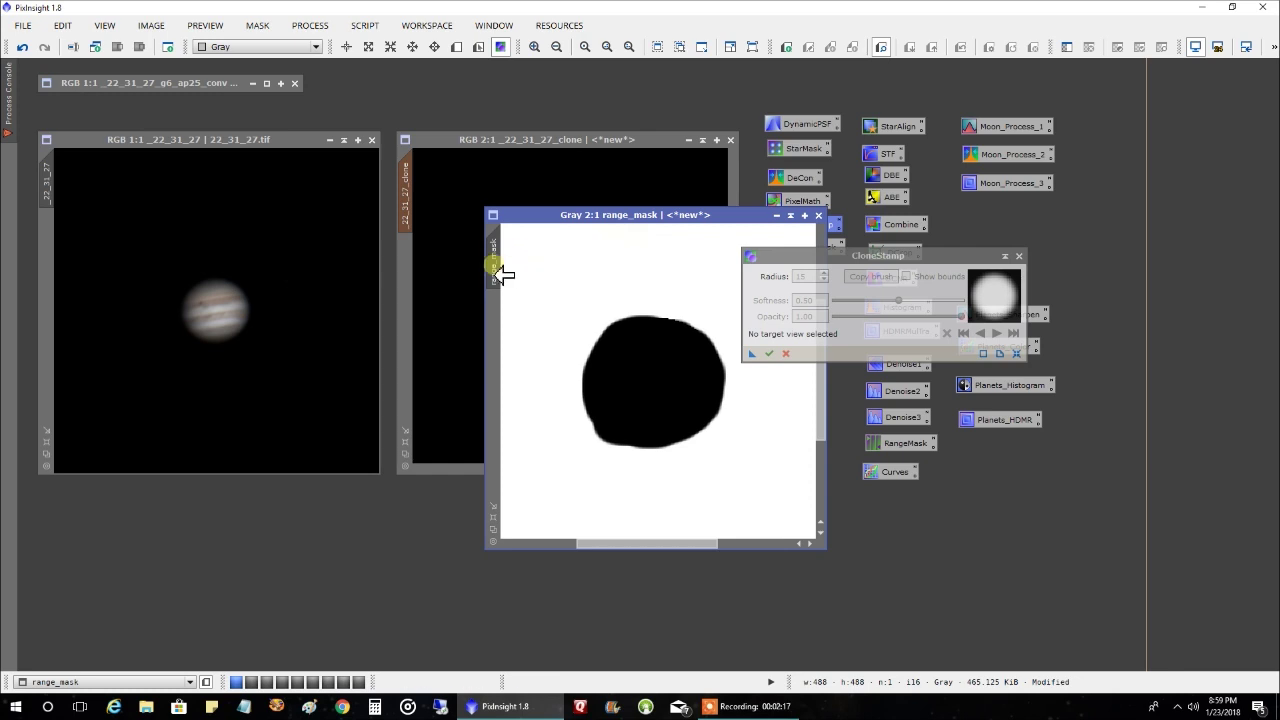
{"action": "left_click_drag", "start_coordinate": [497, 240], "coordinate": [408, 274]}
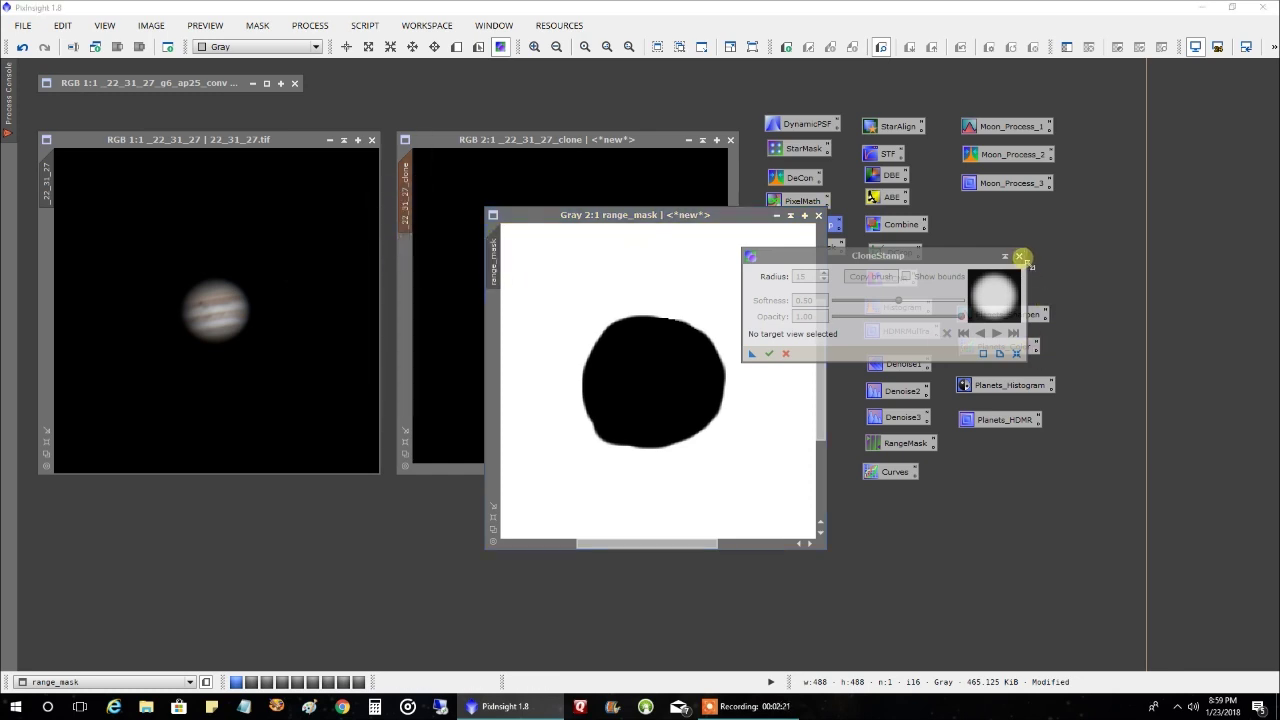
{"action": "left_click", "coordinate": [1020, 257]}
{"action": "left_click", "coordinate": [789, 215]}
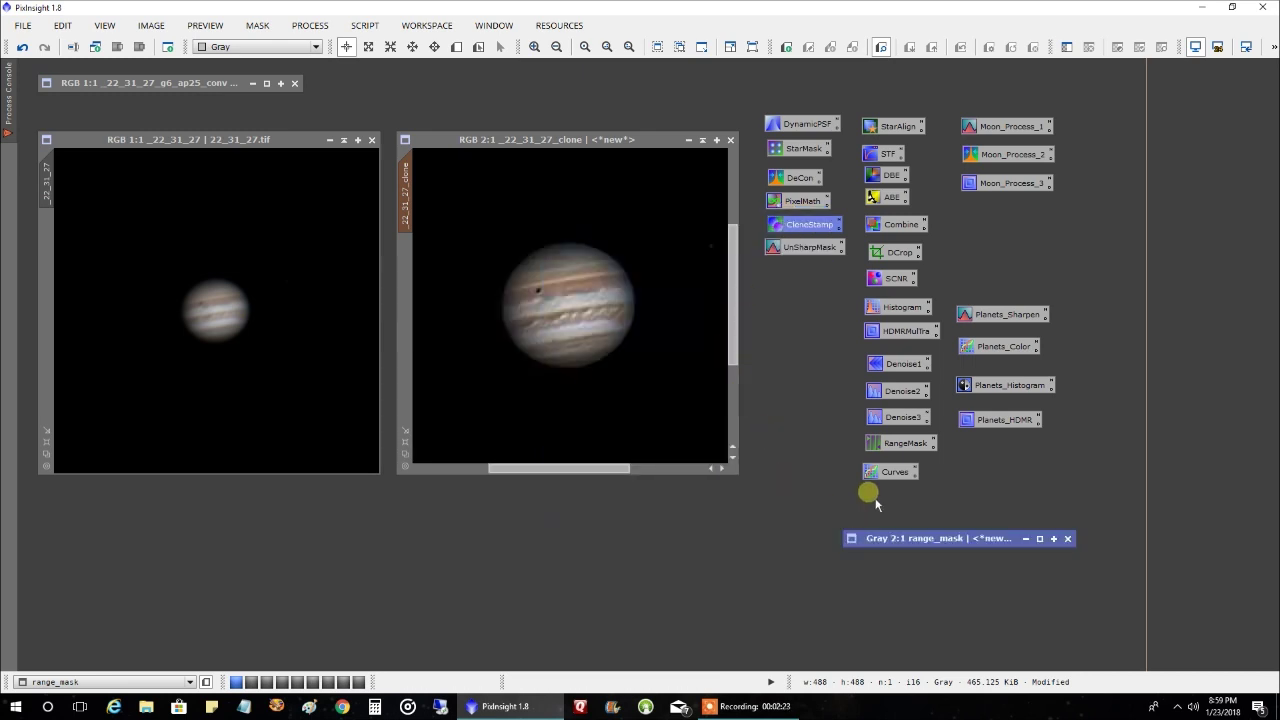
Preview the saved curve on the clone with its point at input 0.24548, output 0.80723.
{"action": "left_click", "coordinate": [645, 350]}
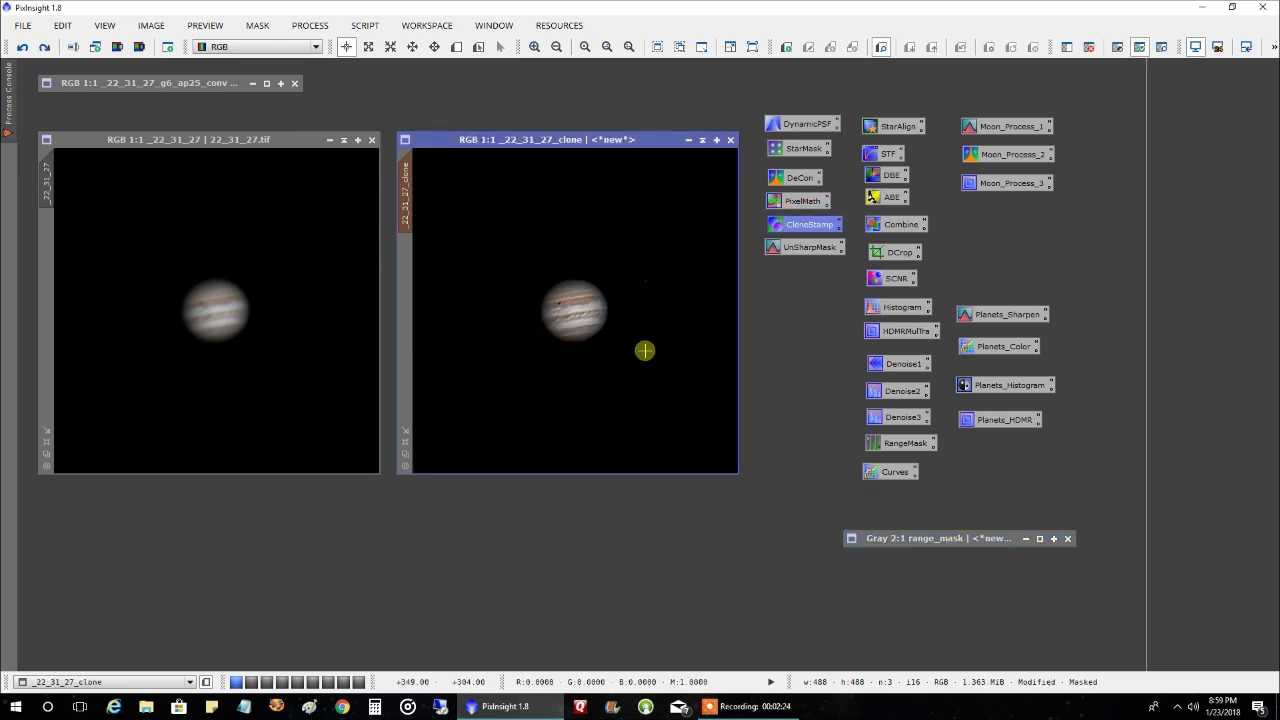
{"action": "double_click", "coordinate": [900, 483]}
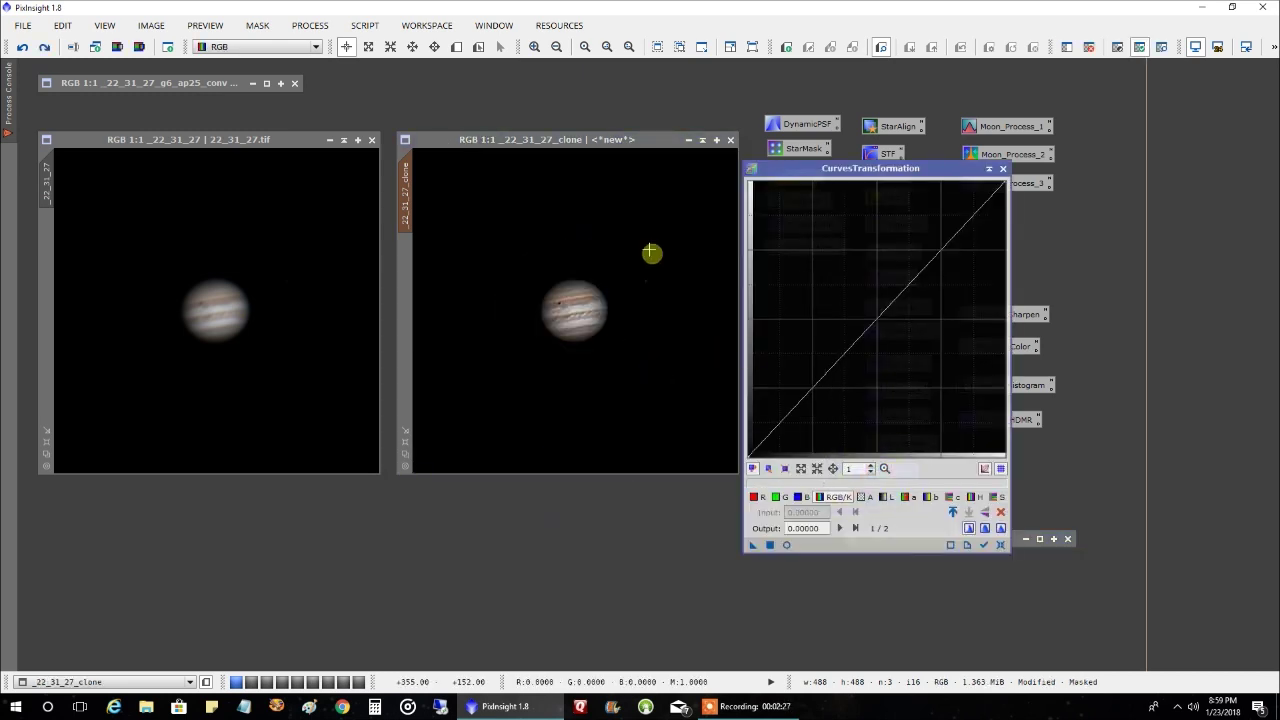
{"action": "left_click_drag", "start_coordinate": [629, 144], "coordinate": [596, 164]}
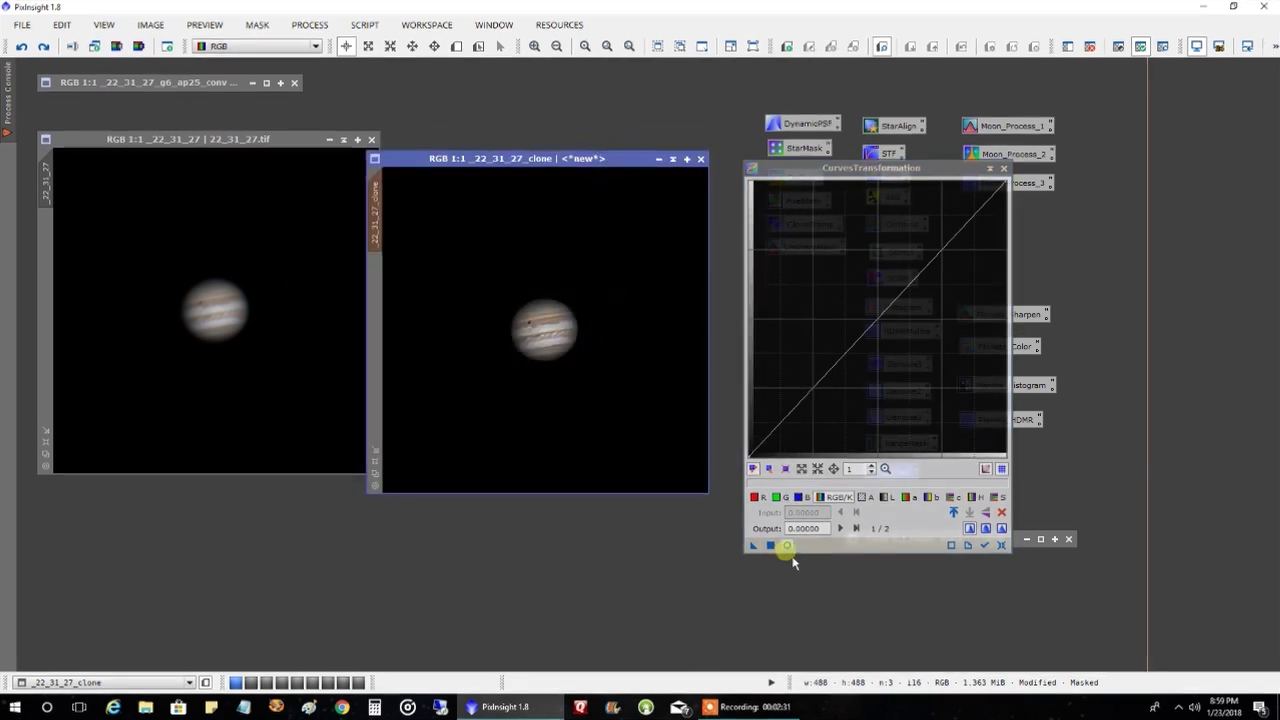
{"action": "left_click", "coordinate": [844, 574]}
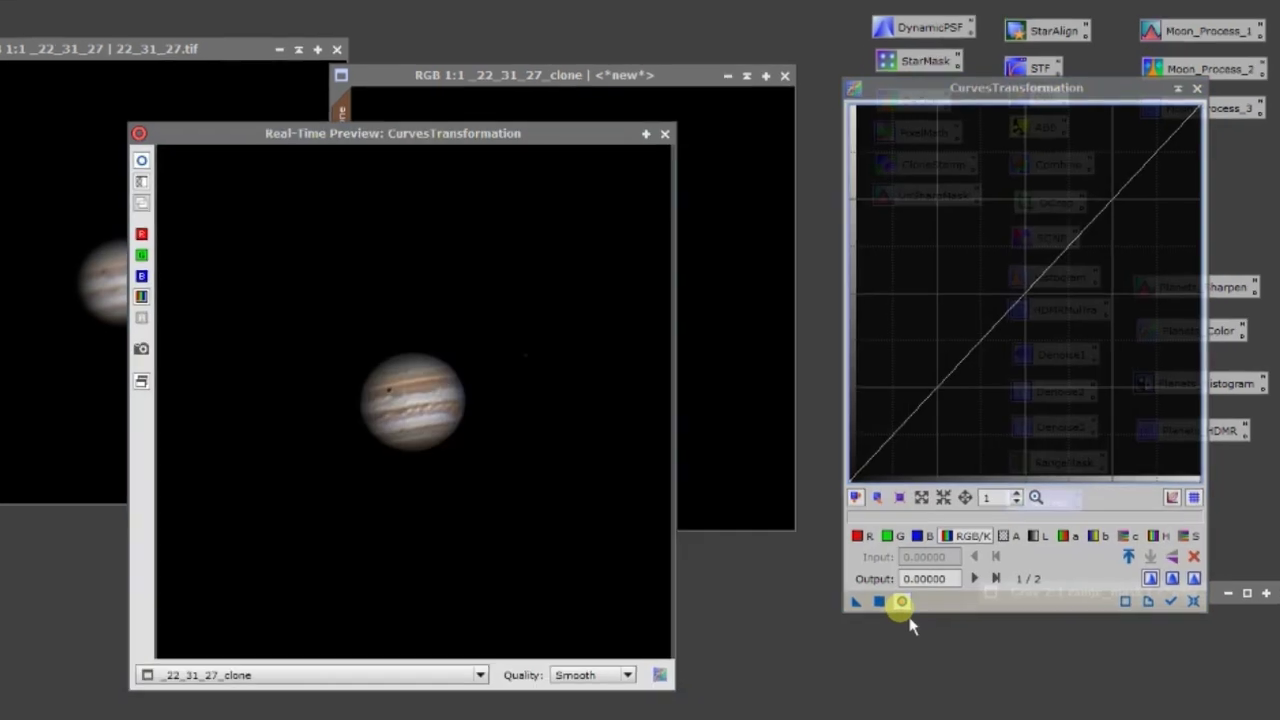
{"action": "left_click_drag", "start_coordinate": [1069, 237], "coordinate": [934, 174]}
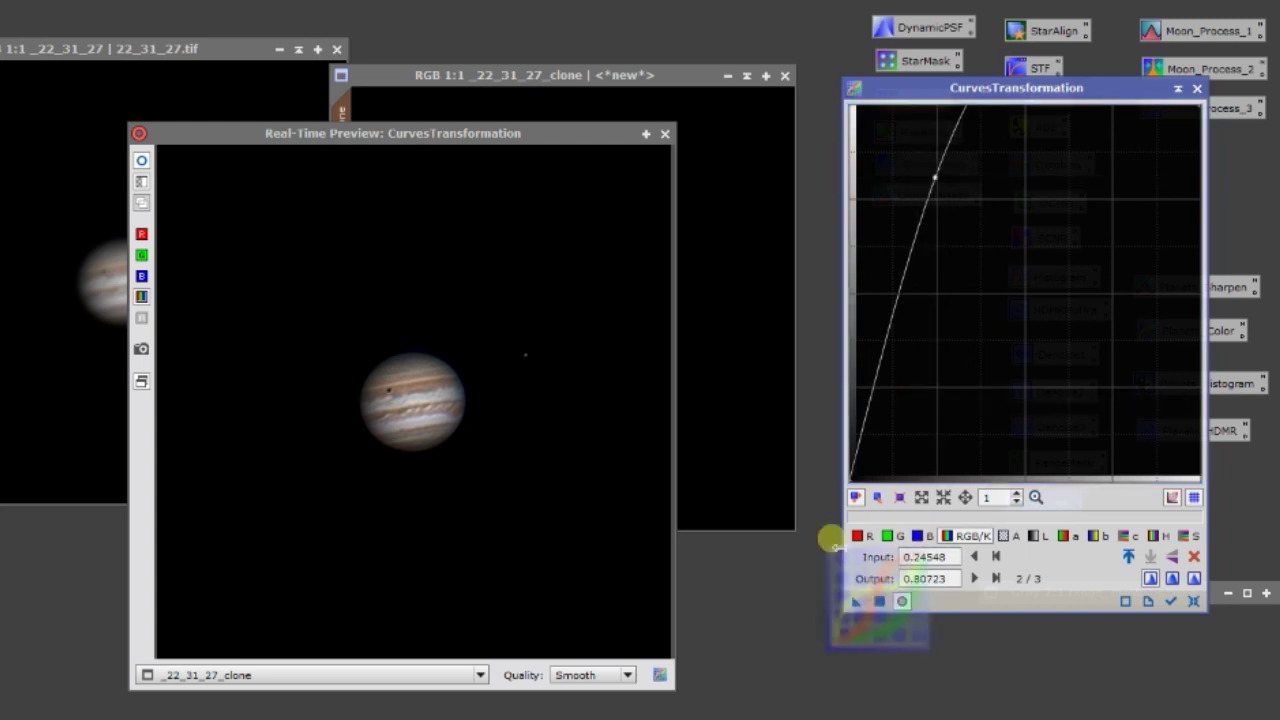
{"action": "left_click", "coordinate": [665, 133]}
Zoom the clone in and back out, then place it beside the original Jupiter image.
{"action": "scroll", "coordinate": [662, 318], "scroll_direction": "up", "scroll_amount": 1}
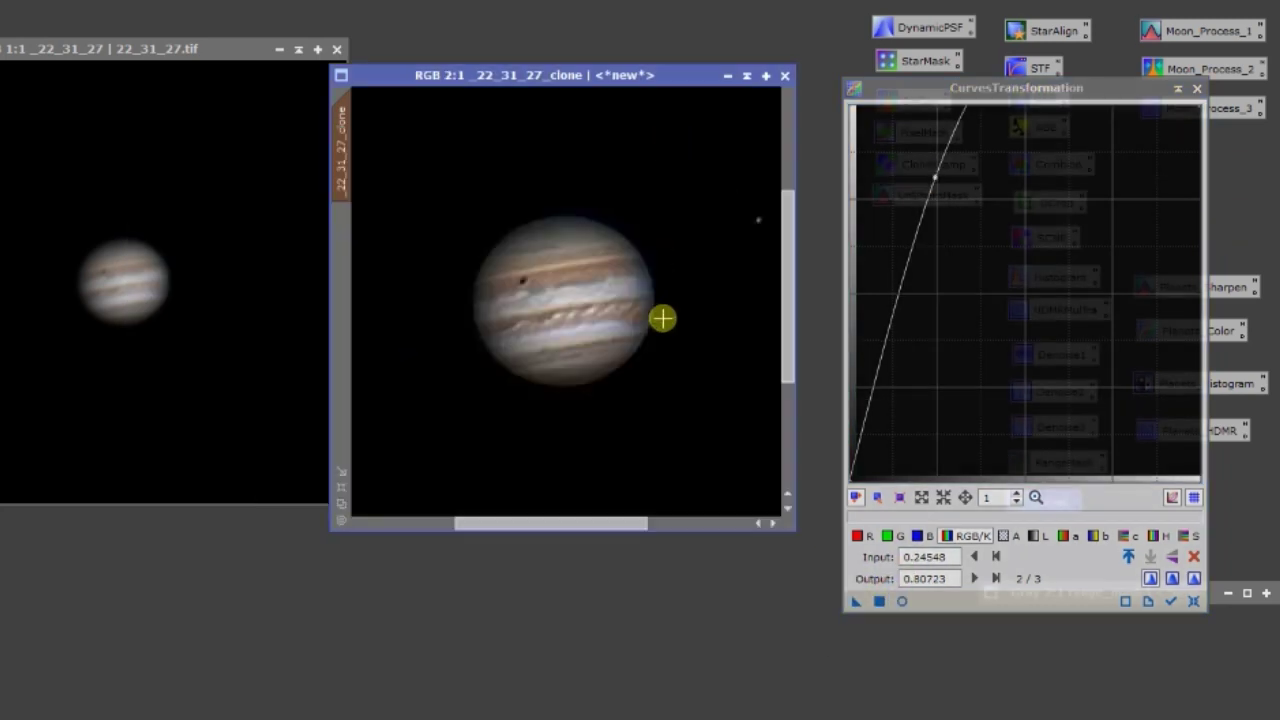
{"action": "scroll", "coordinate": [656, 324], "scroll_direction": "down", "scroll_amount": 1}
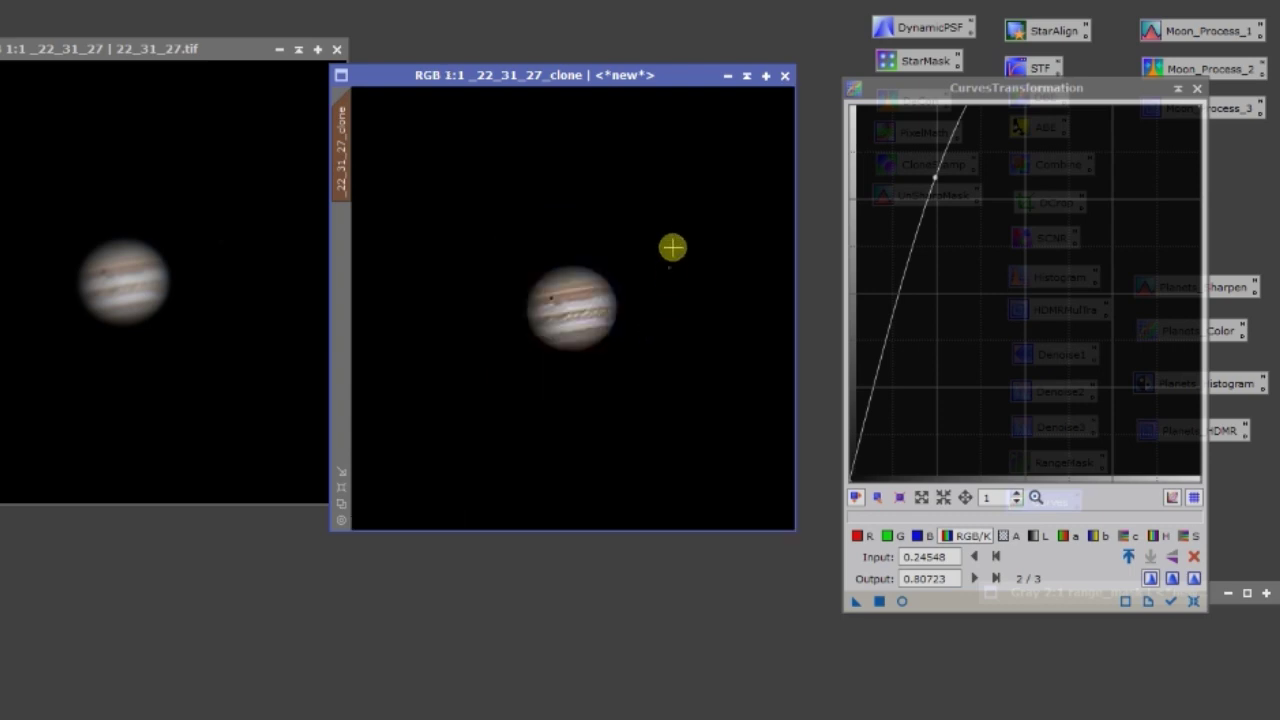
{"action": "scroll", "coordinate": [563, 266], "scroll_direction": "up", "scroll_amount": 1}
{"action": "scroll", "coordinate": [567, 270], "scroll_direction": "down", "scroll_amount": 1}
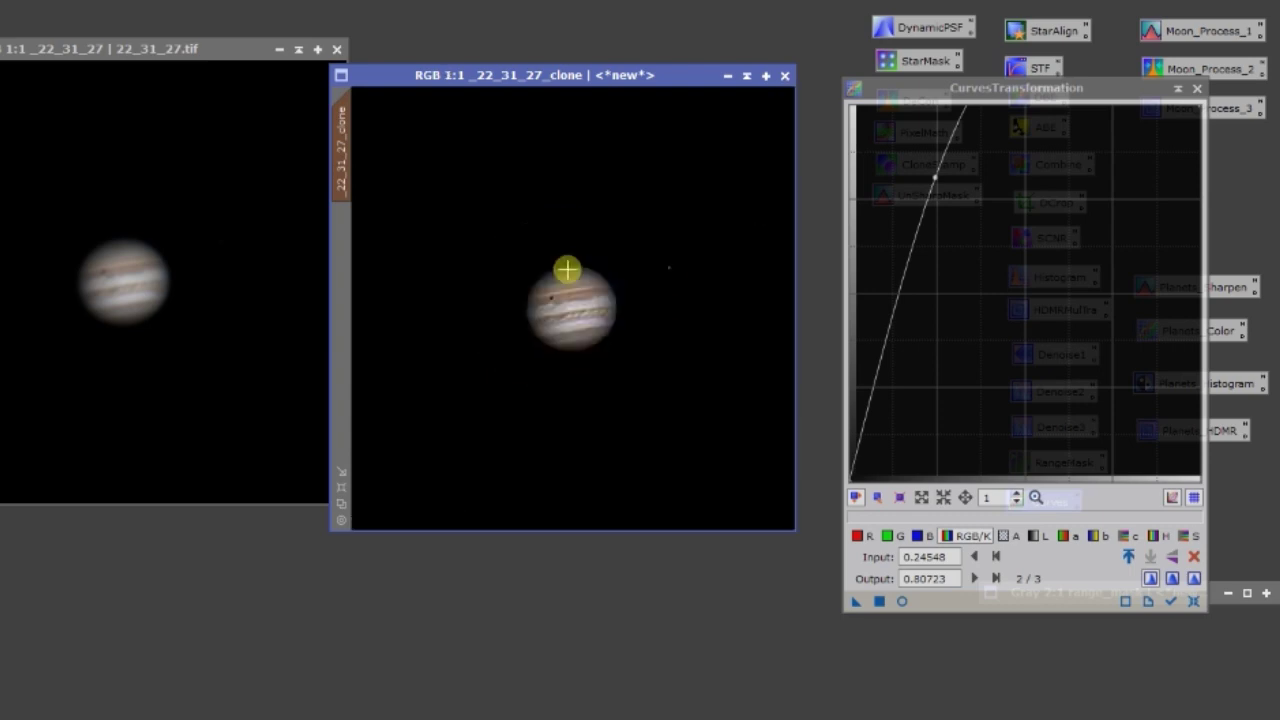
{"action": "scroll", "coordinate": [567, 270], "scroll_direction": "up", "scroll_amount": 2}
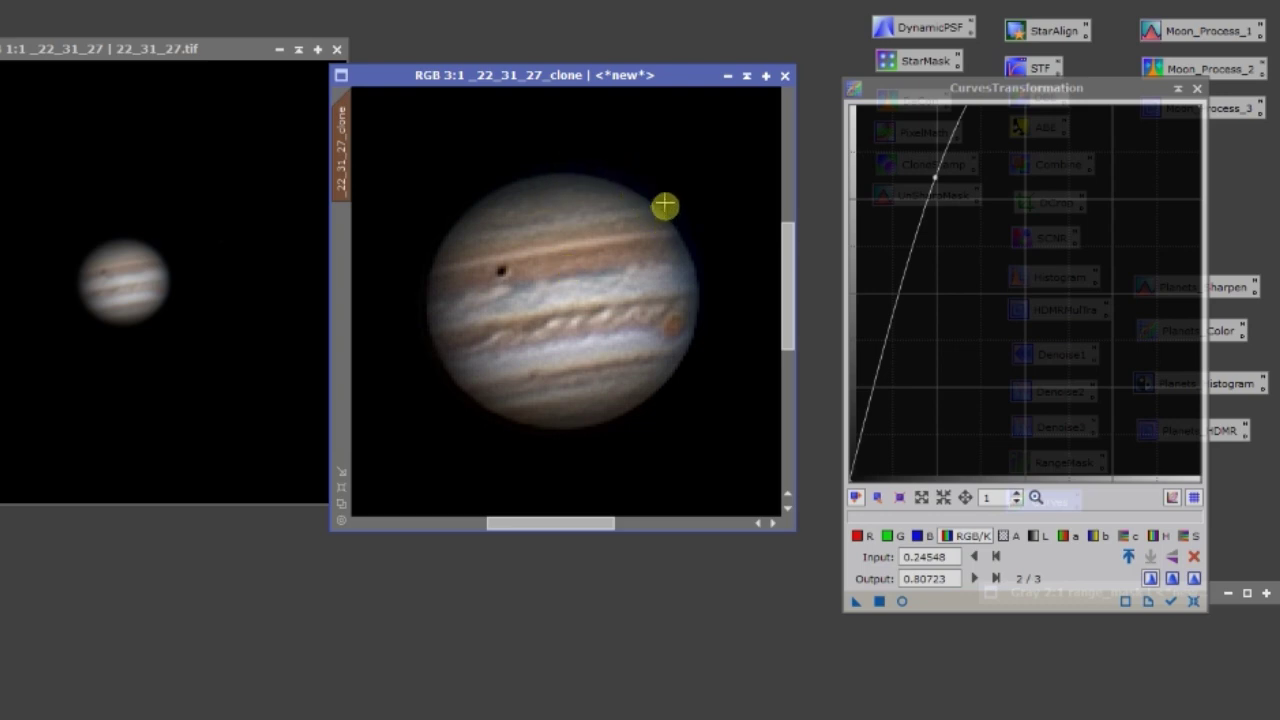
{"action": "scroll", "coordinate": [581, 287], "scroll_direction": "down", "scroll_amount": 1}
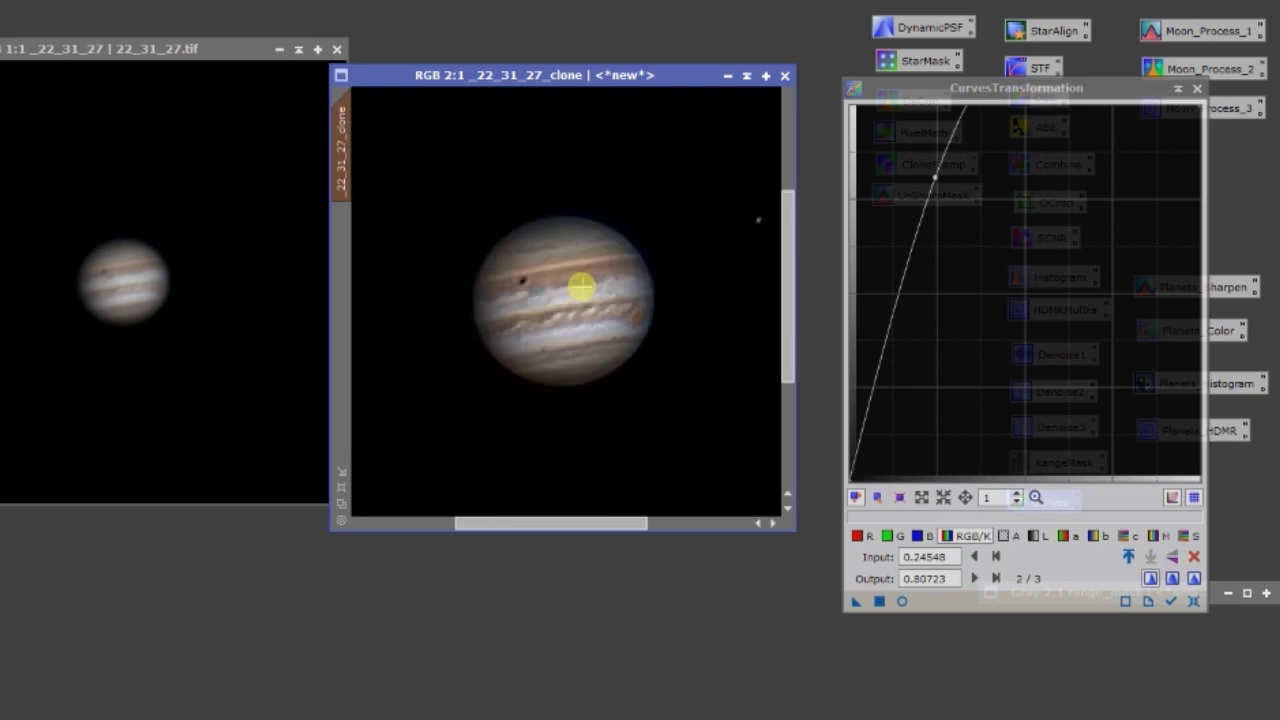
{"action": "scroll", "coordinate": [580, 287], "scroll_direction": "down", "scroll_amount": 1}
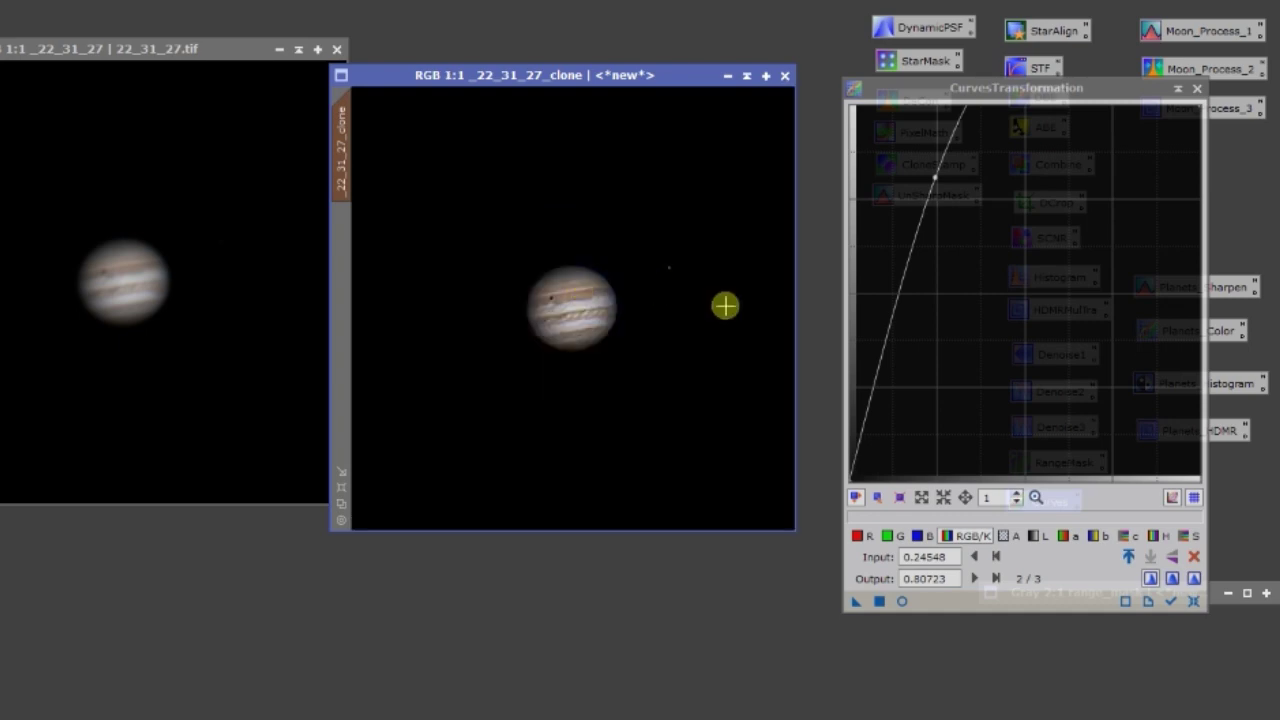
{"action": "scroll", "coordinate": [640, 291], "scroll_direction": "up", "scroll_amount": 1}
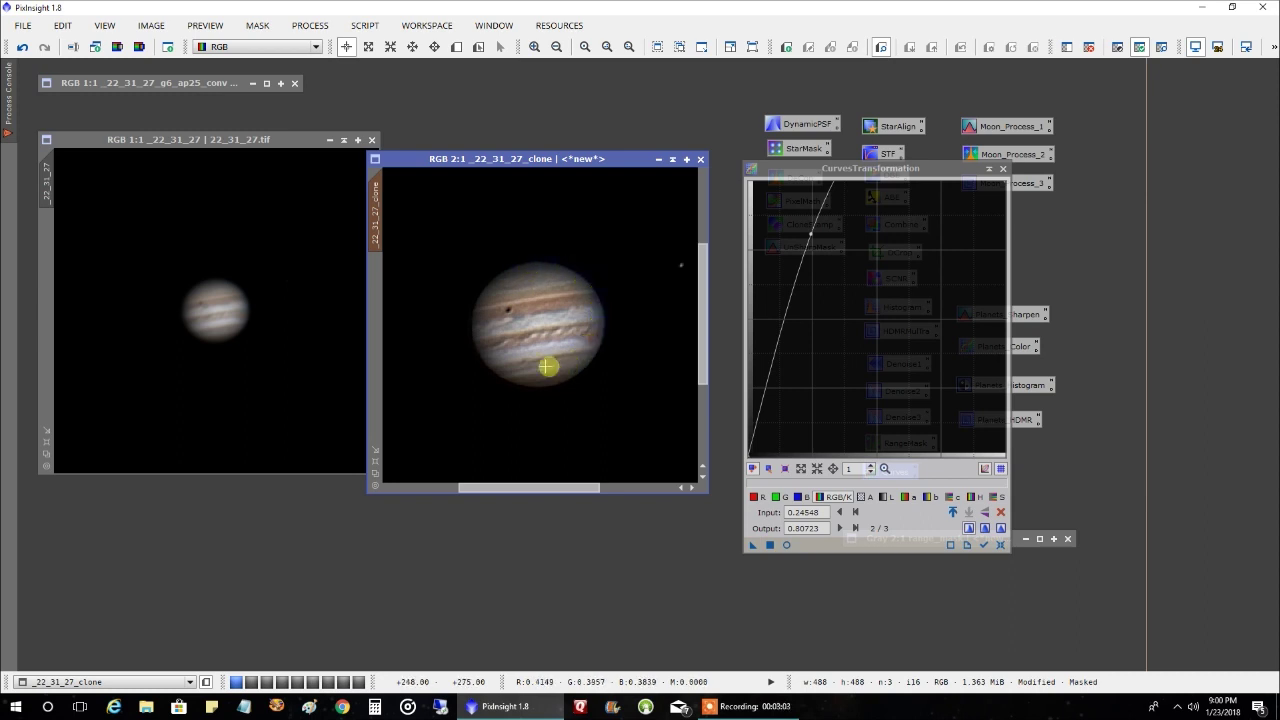
{"action": "scroll", "coordinate": [516, 347], "scroll_direction": "down", "scroll_amount": 1}
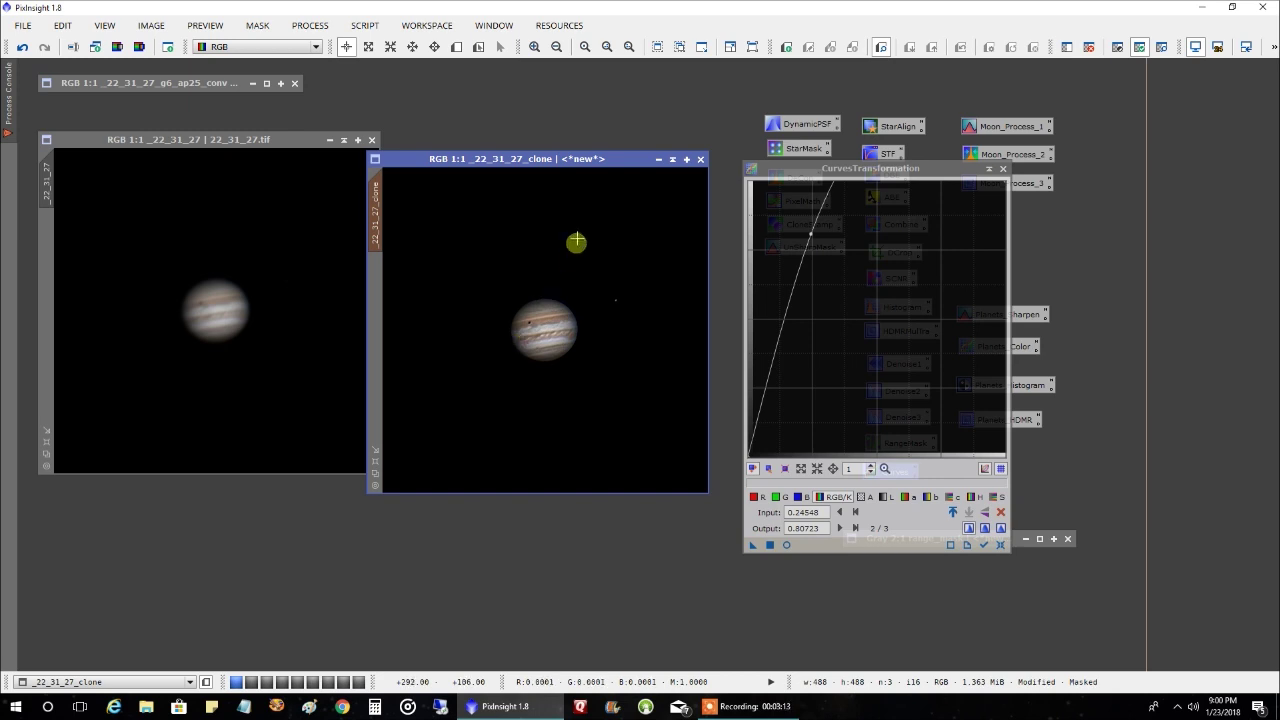
{"action": "left_click_drag", "start_coordinate": [580, 160], "coordinate": [600, 151]}
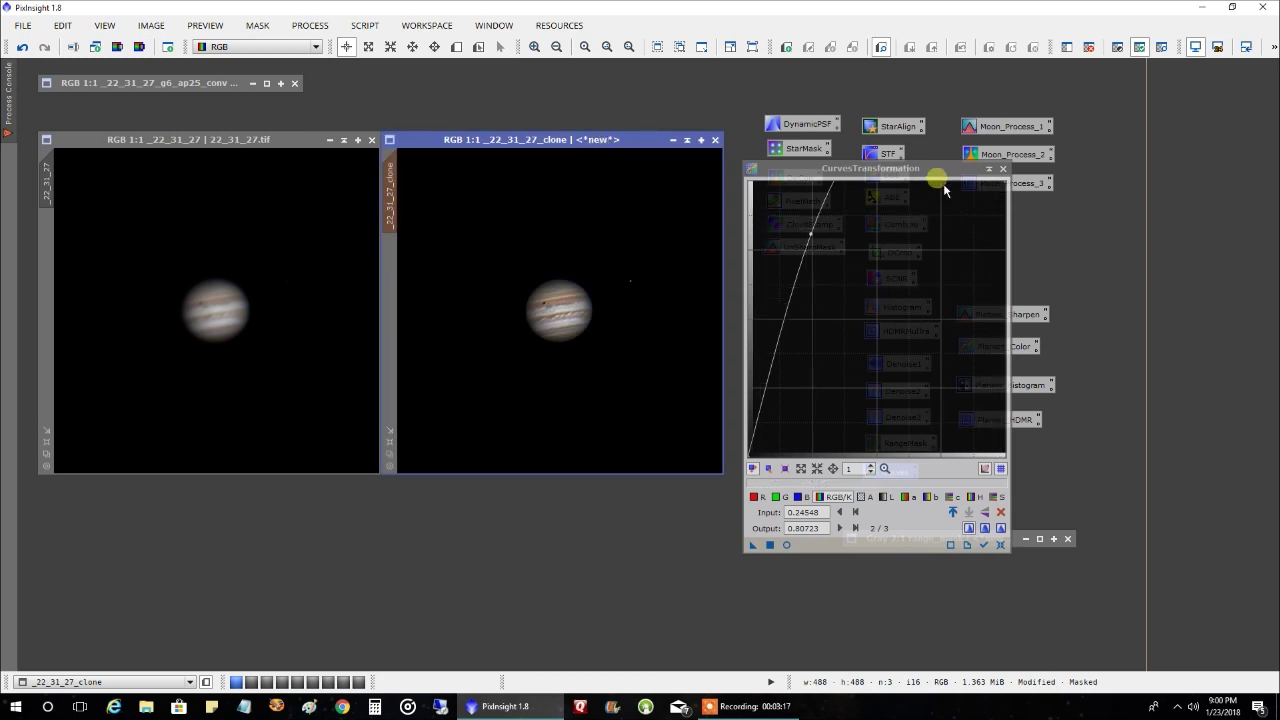
Save the curve as a process icon, rename it from Process31 to Planets_Moons, and close CurvesTransformation.
{"action": "mouse_move", "coordinate": [936, 183]}
{"action": "left_mouse_down"}
{"action": "mouse_move", "coordinate": [751, 172]}
{"action": "mouse_move", "coordinate": [629, 210]}
{"action": "left_mouse_up"}
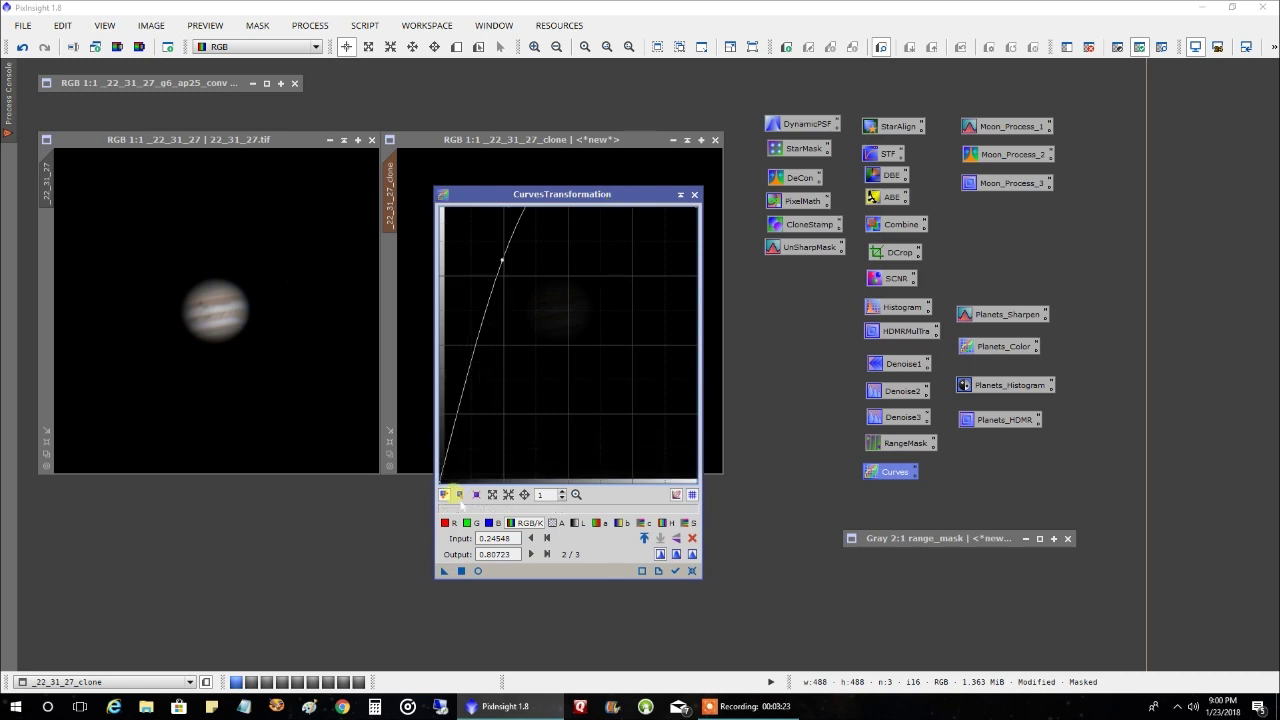
{"action": "left_click_drag", "start_coordinate": [444, 571], "coordinate": [973, 455]}
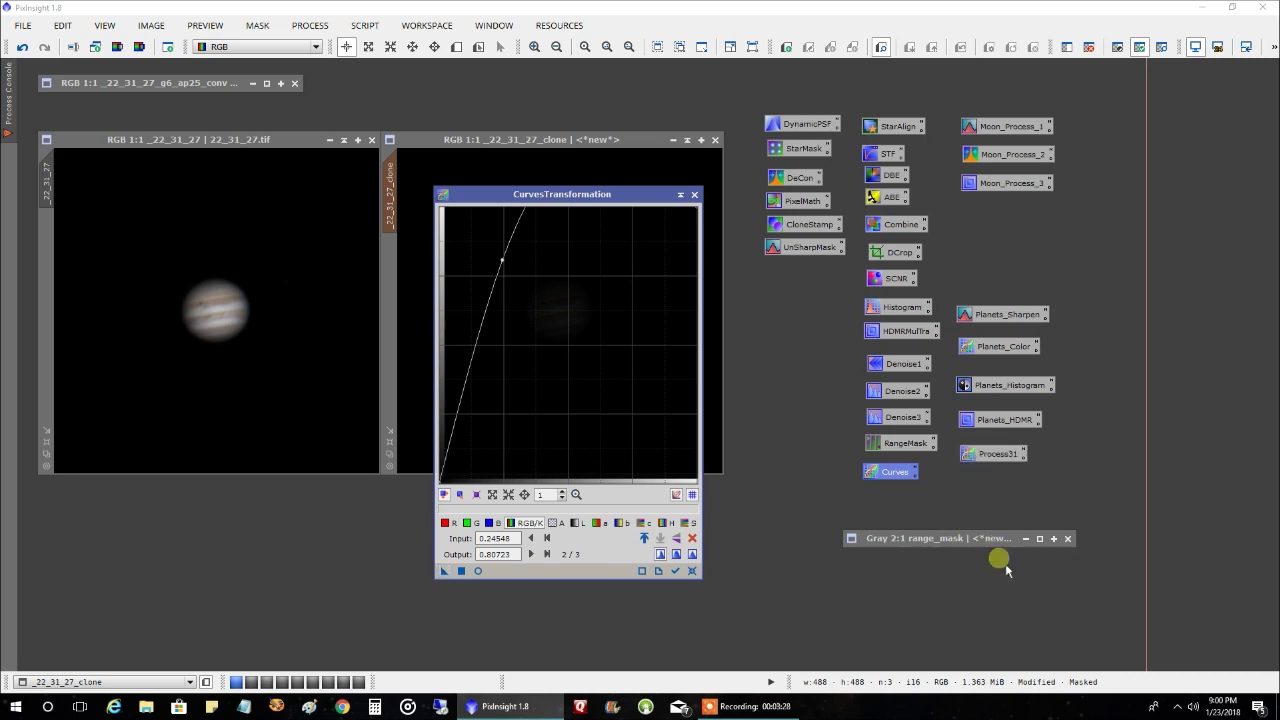
{"action": "right_click", "coordinate": [996, 453]}
{"action": "left_click", "coordinate": [1092, 562]}
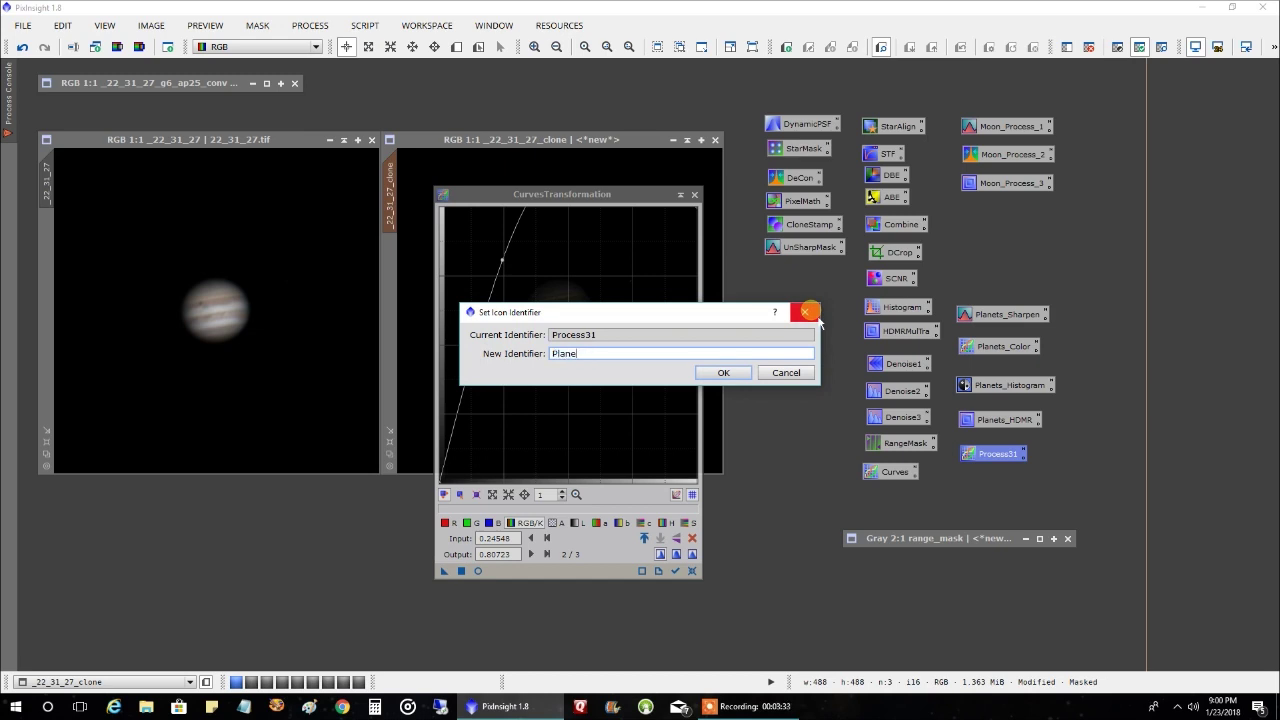
{"action": "type", "text": "Planets-Moons"}
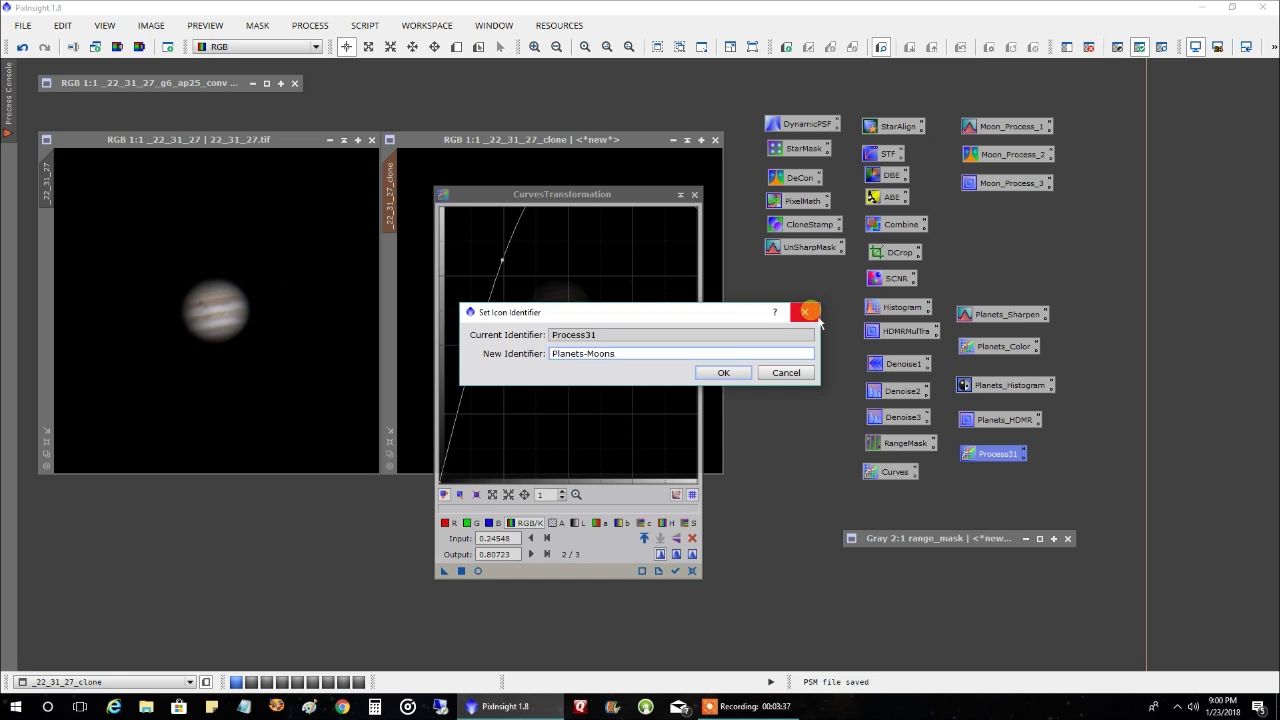
{"action": "key", "text": "Return"}
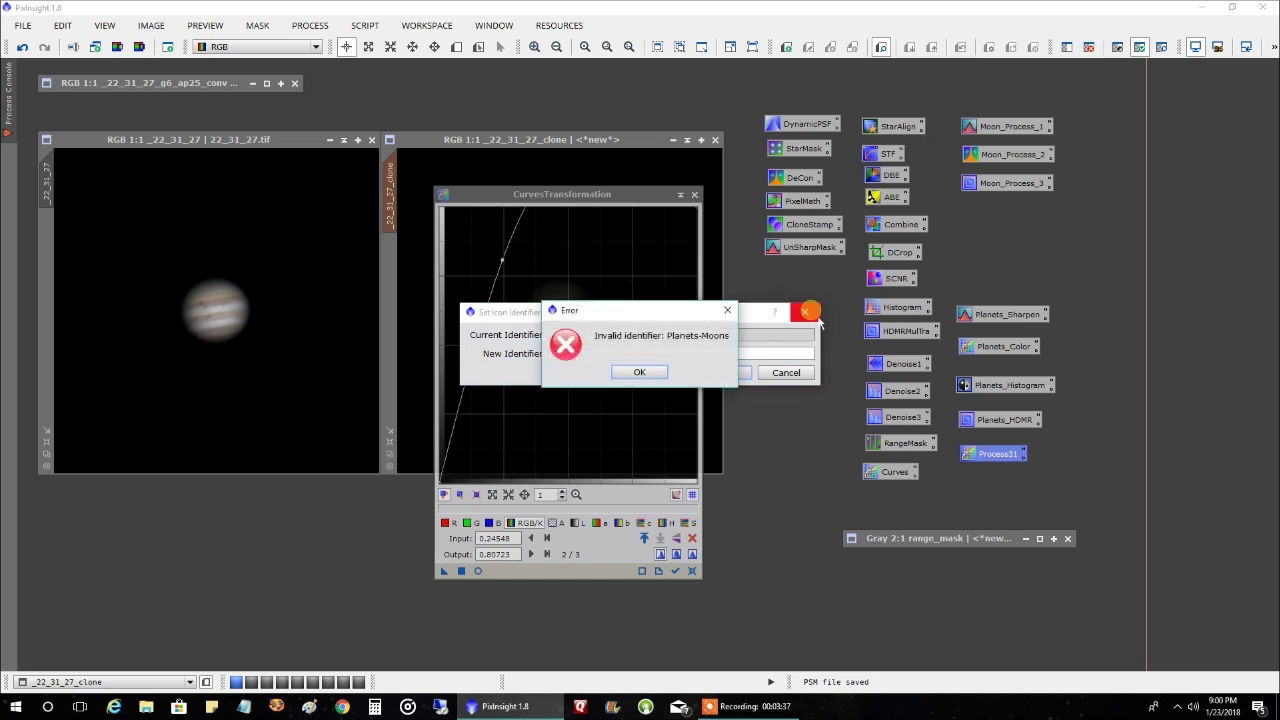
{"action": "left_click", "coordinate": [639, 374]}
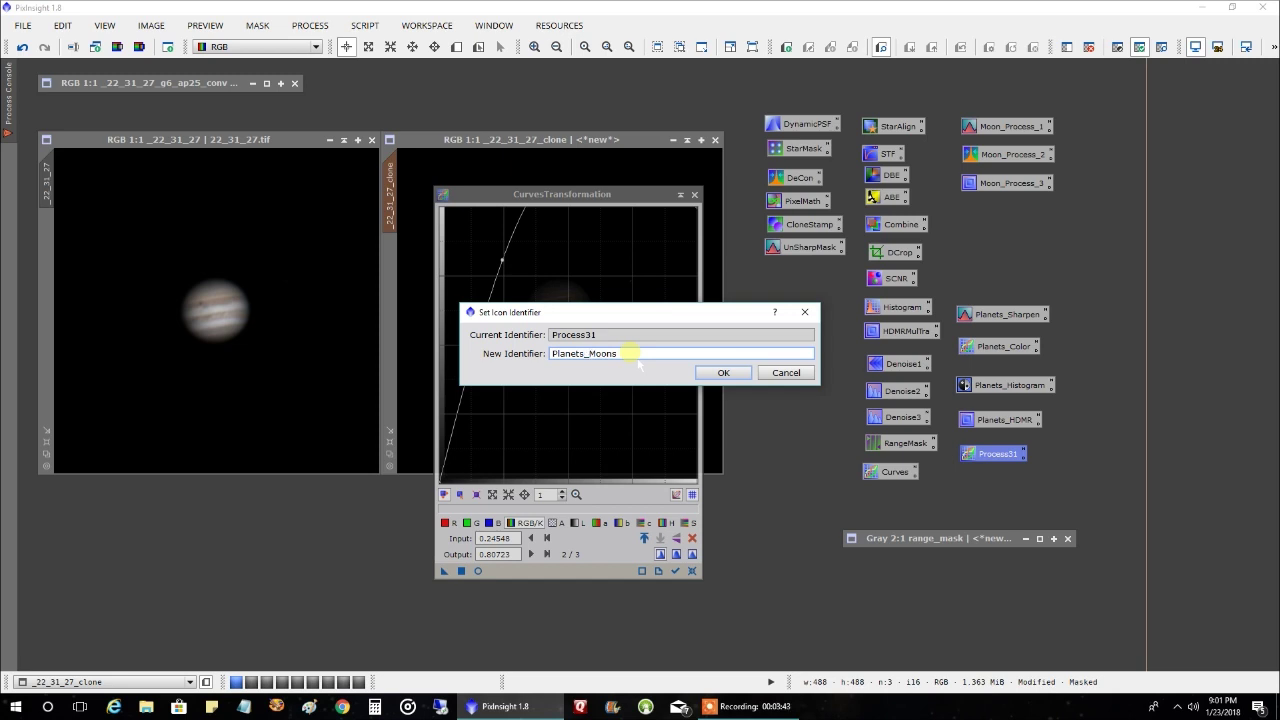
{"action": "left_click", "coordinate": [724, 372]}
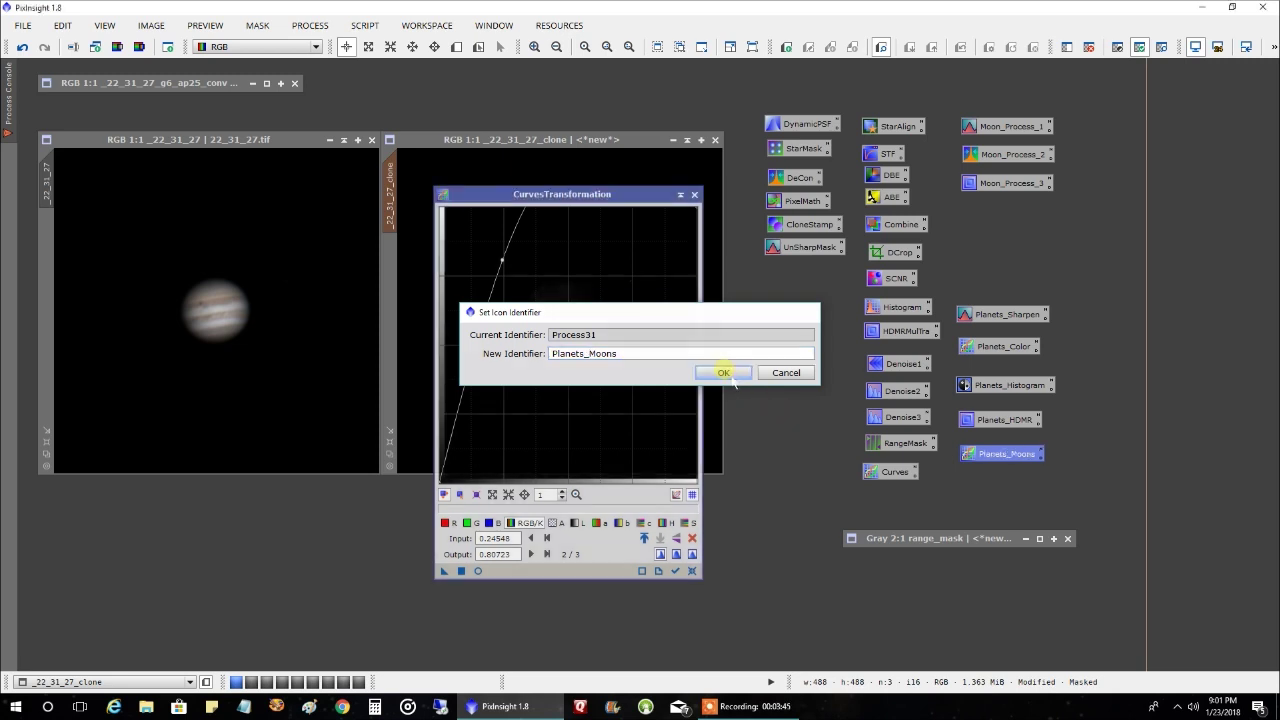
{"action": "left_click", "coordinate": [694, 195]}
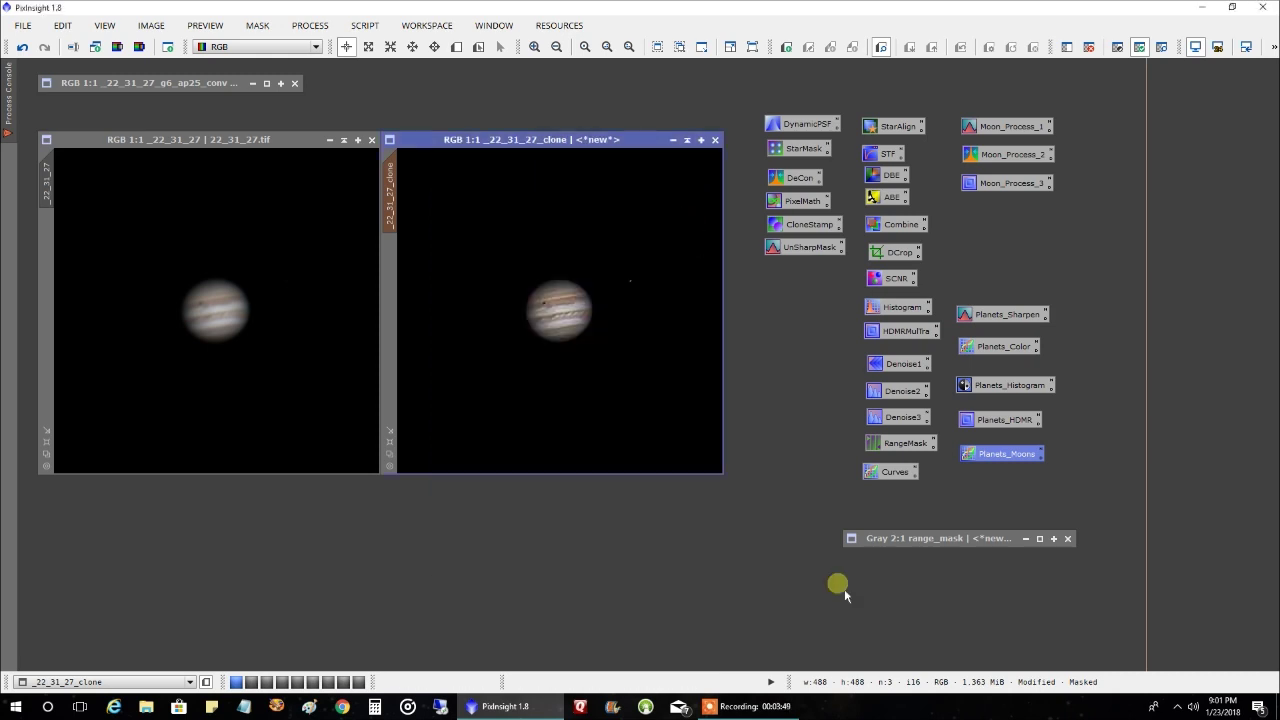
Expand range_mask and move it aside, then arrange the clone and original 22_31_27.tif windows.
{"action": "double_click", "coordinate": [909, 546]}
{"action": "left_click_drag", "start_coordinate": [709, 228], "coordinate": [1233, 84]}
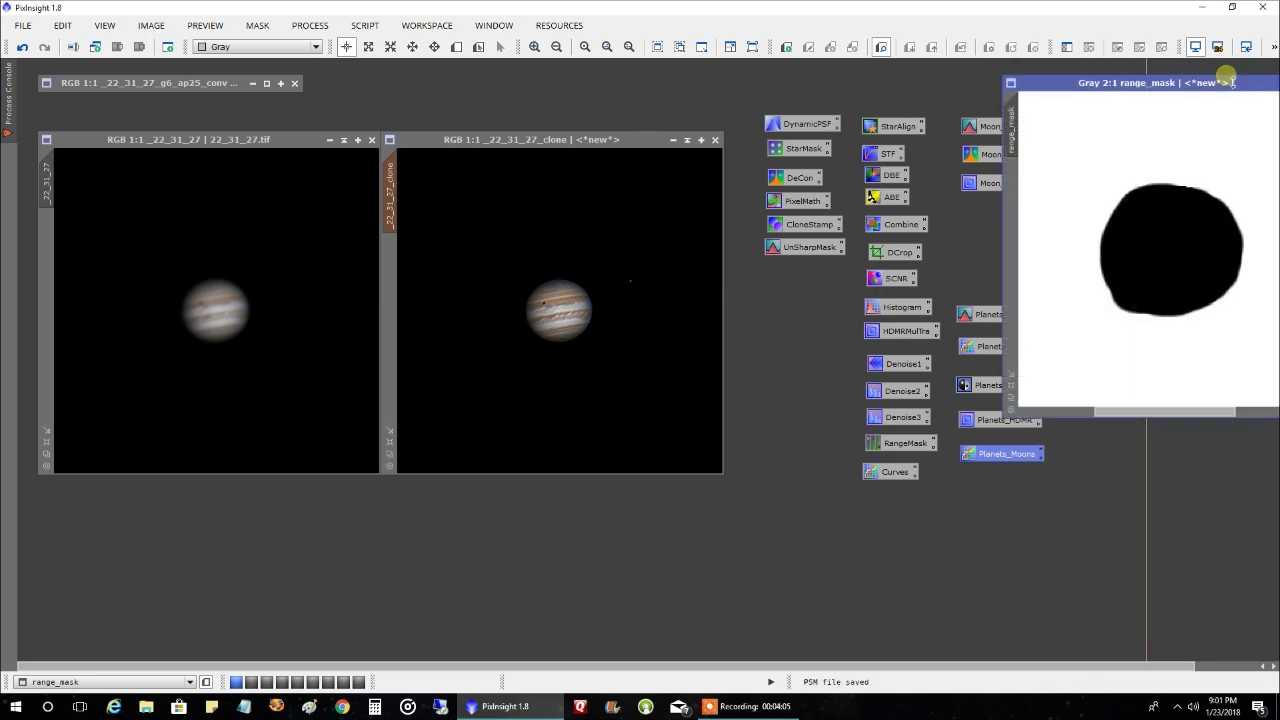
{"action": "left_click", "coordinate": [477, 164]}
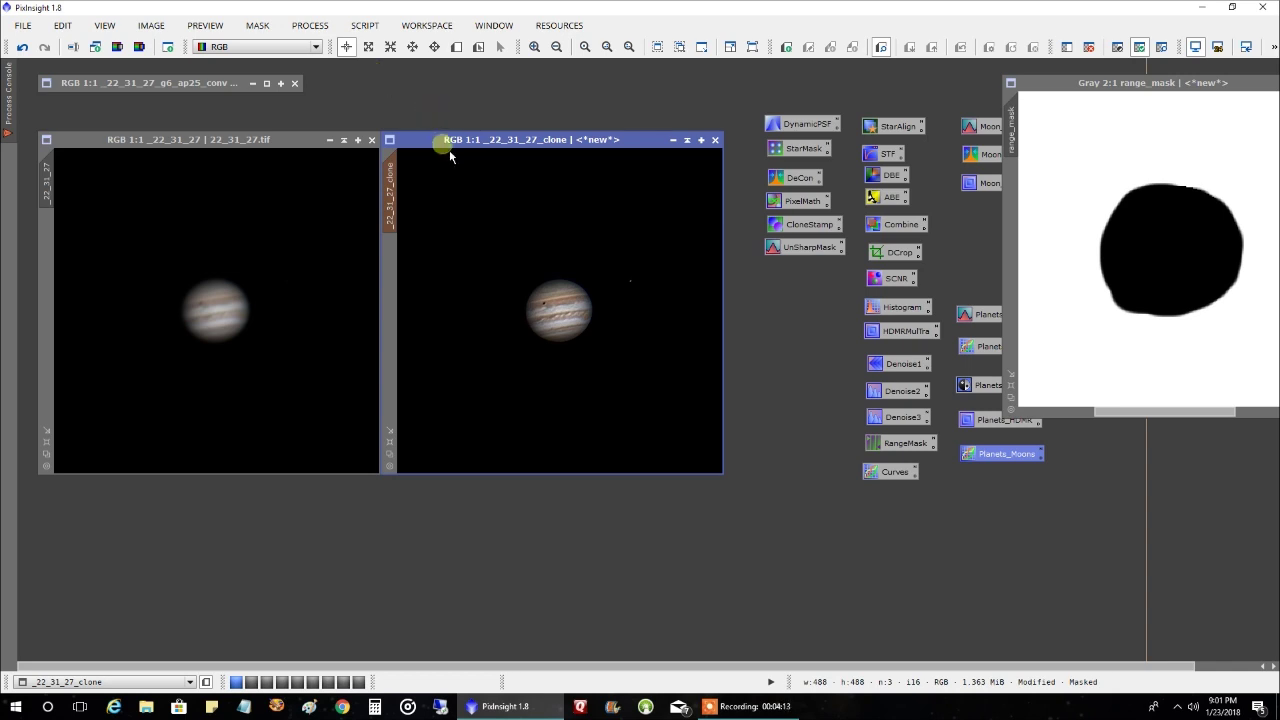
{"action": "left_click_drag", "start_coordinate": [450, 151], "coordinate": [462, 149]}
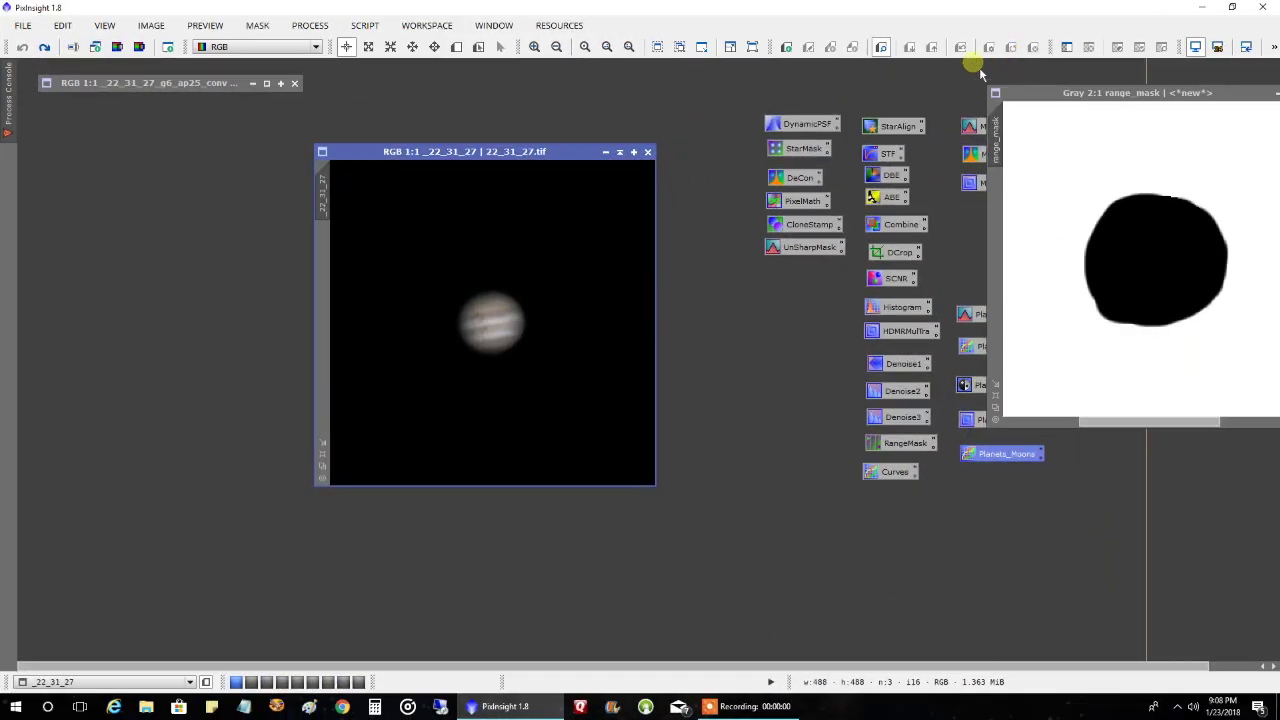
{"action": "left_click_drag", "start_coordinate": [536, 153], "coordinate": [564, 180]}
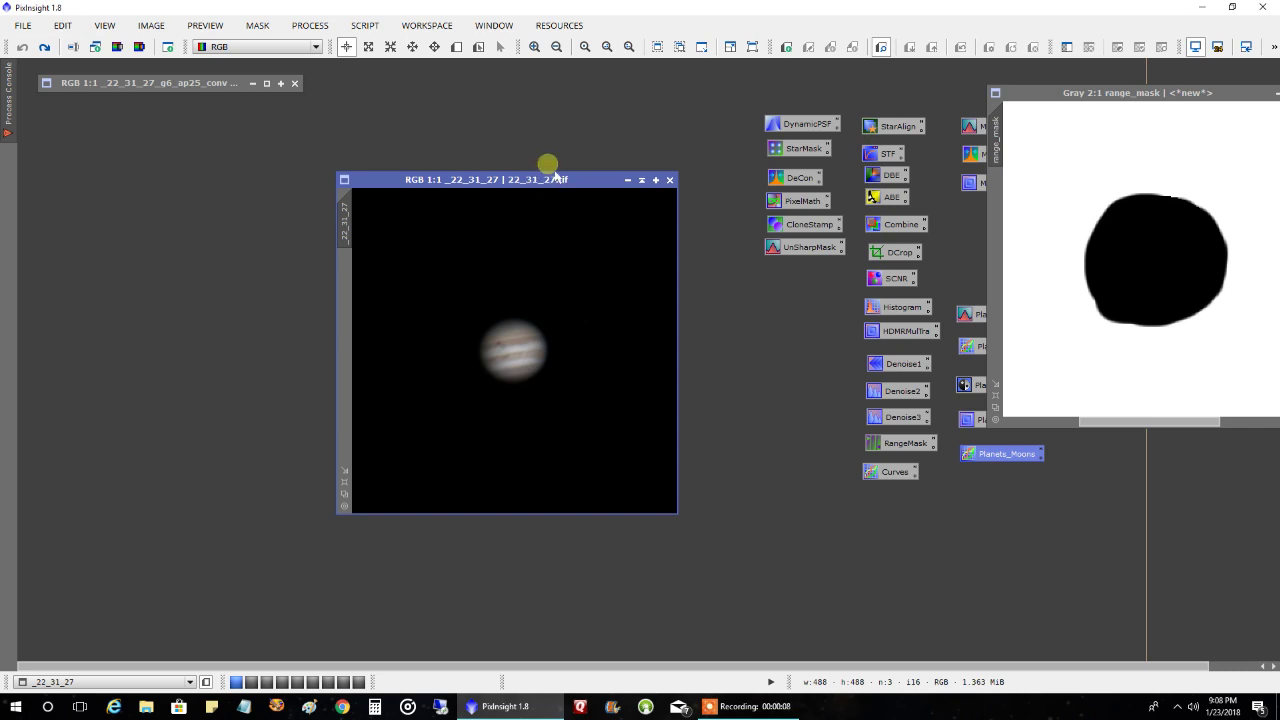
Apply the saved Planets_Sharpen process to the original 22_31_27.tif image.
{"action": "left_click", "coordinate": [1222, 708]}
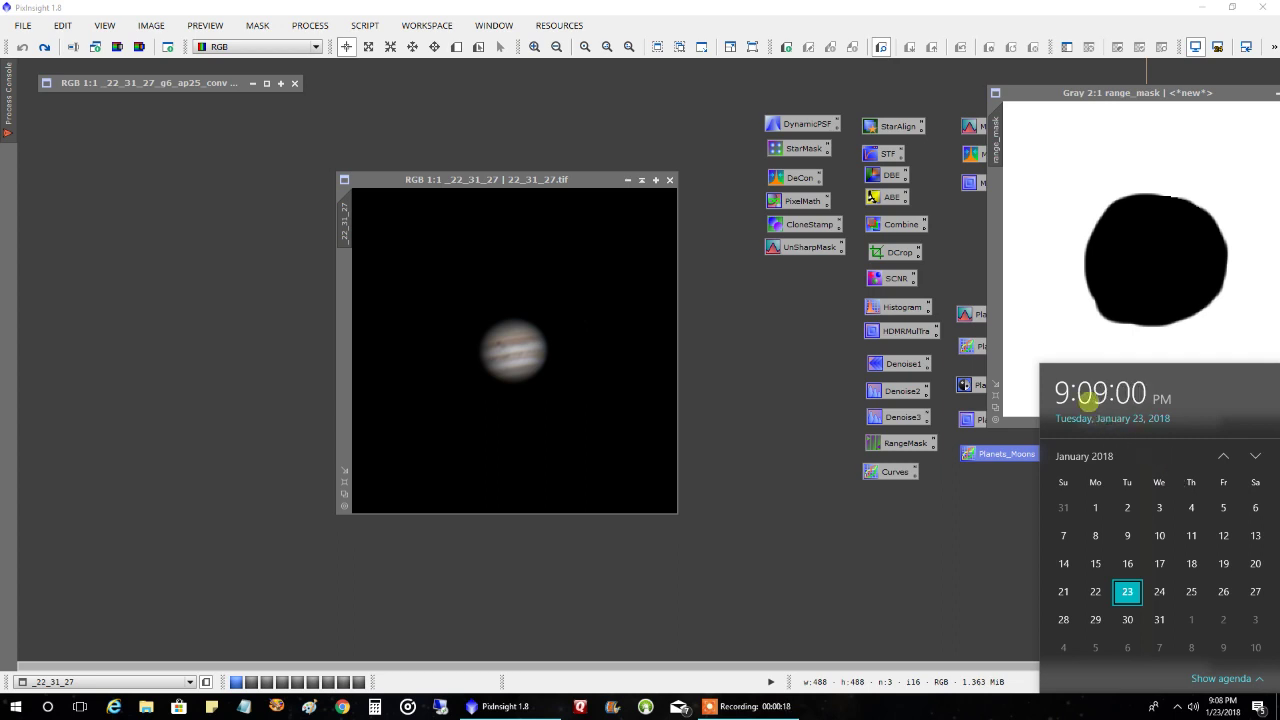
{"action": "double_click", "coordinate": [968, 312]}
{"action": "left_click_drag", "start_coordinate": [568, 408], "coordinate": [628, 429]}
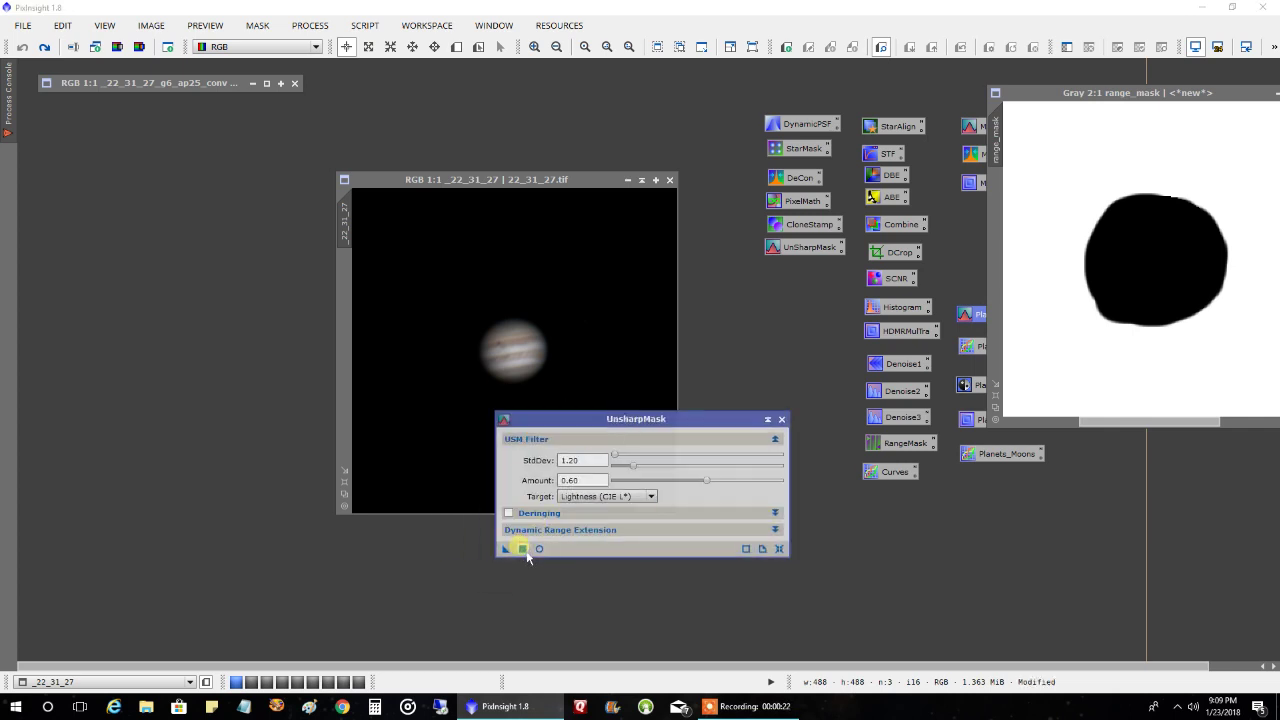
{"action": "left_click", "coordinate": [522, 548]}
{"action": "left_click", "coordinate": [522, 548]}
{"action": "left_click", "coordinate": [782, 419]}
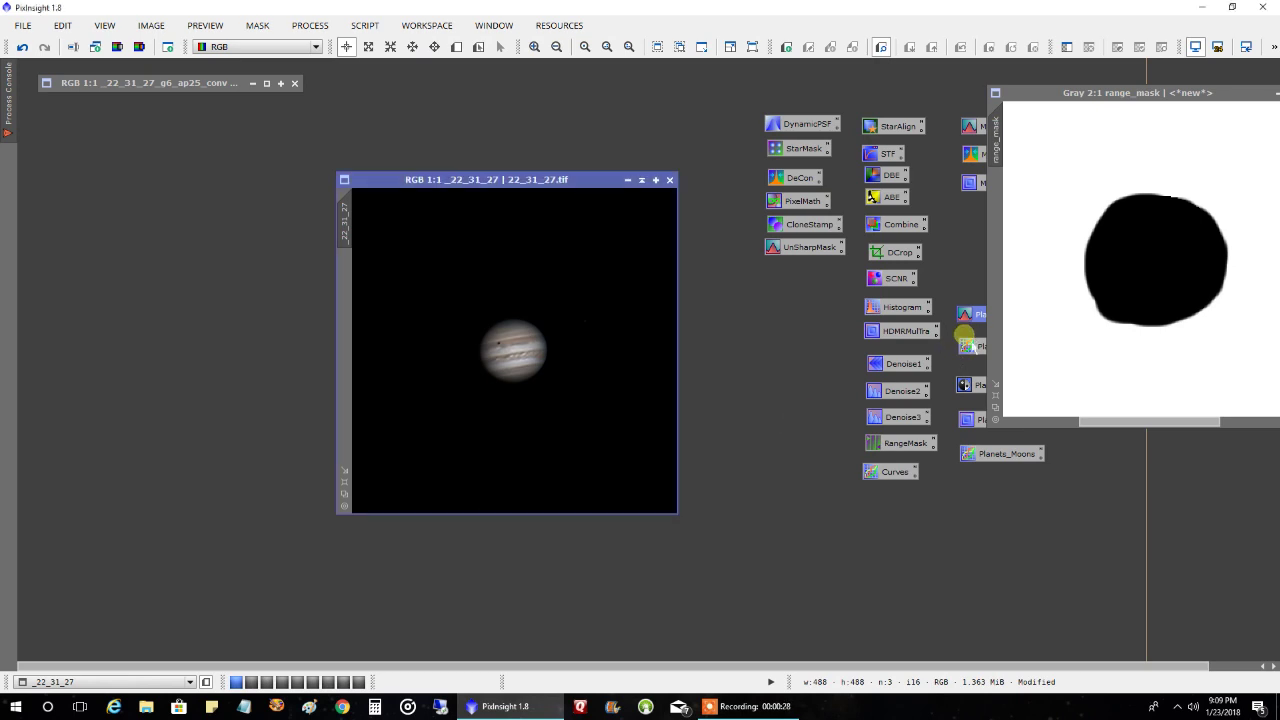
Apply the saved curves process to the original Jupiter image.
{"action": "double_click", "coordinate": [972, 346]}
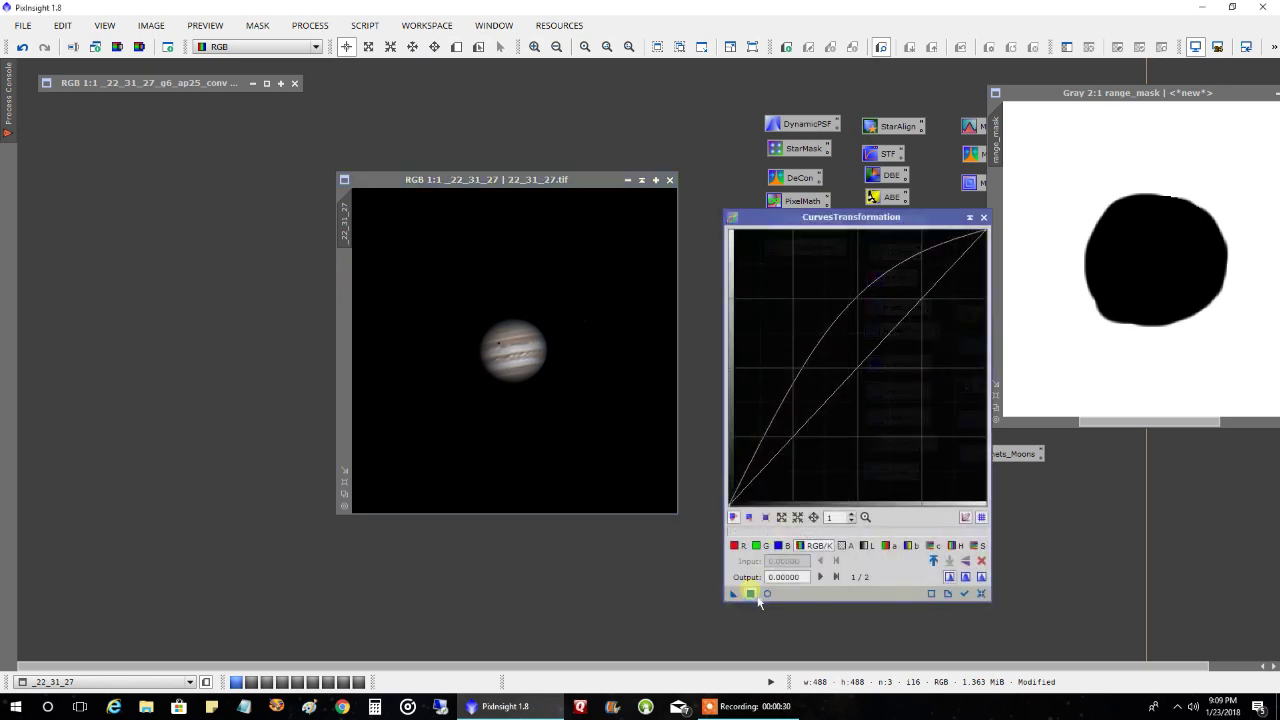
{"action": "left_click_drag", "start_coordinate": [757, 597], "coordinate": [669, 540]}
{"action": "left_click_drag", "start_coordinate": [755, 598], "coordinate": [757, 597]}
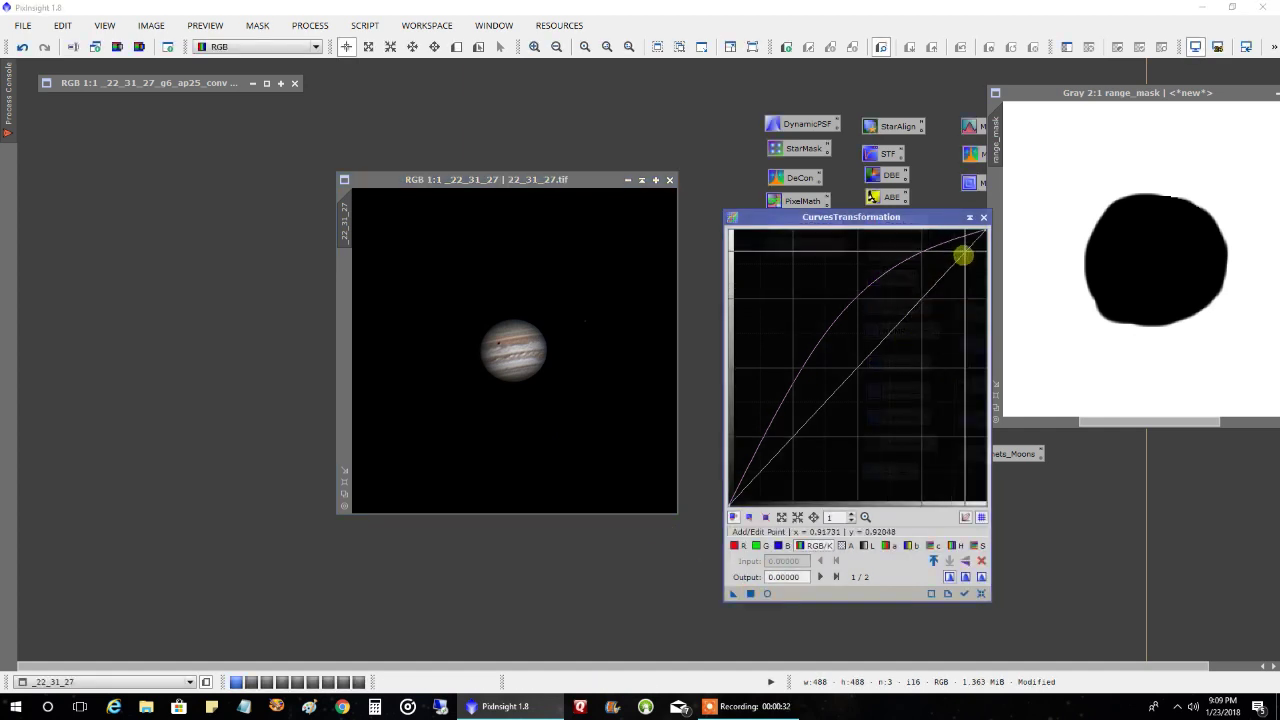
{"action": "left_click", "coordinate": [983, 217]}
Mask the image with range_mask, then live-preview the Planets_Moons curve and close it.
{"action": "left_click_drag", "start_coordinate": [1000, 165], "coordinate": [388, 298]}
{"action": "left_click_drag", "start_coordinate": [345, 305], "coordinate": [347, 304]}
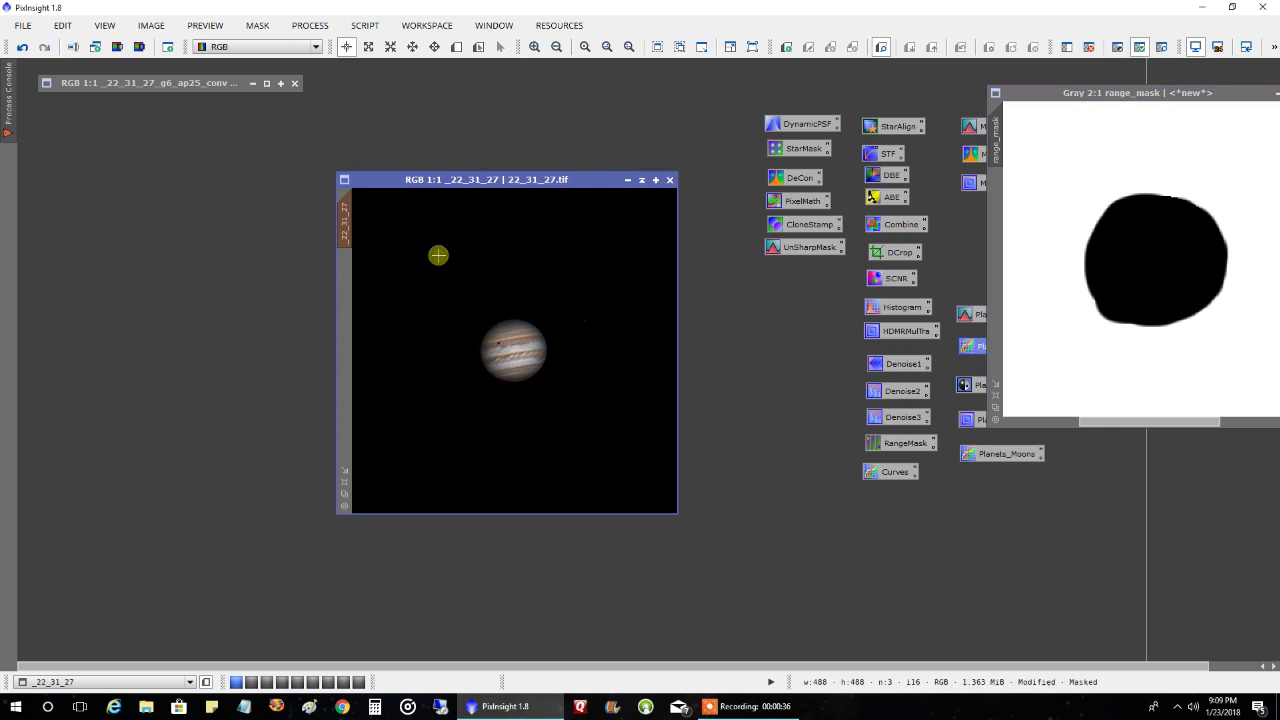
{"action": "double_click", "coordinate": [1008, 455]}
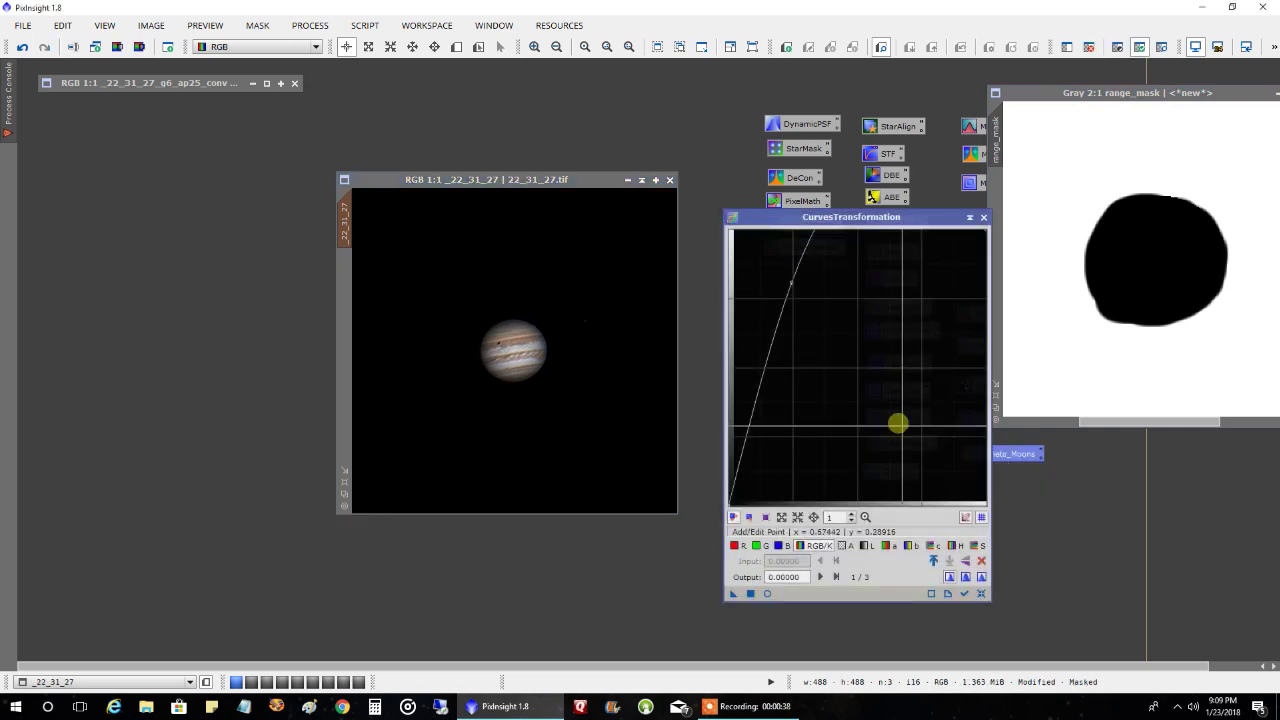
{"action": "left_click", "coordinate": [750, 593]}
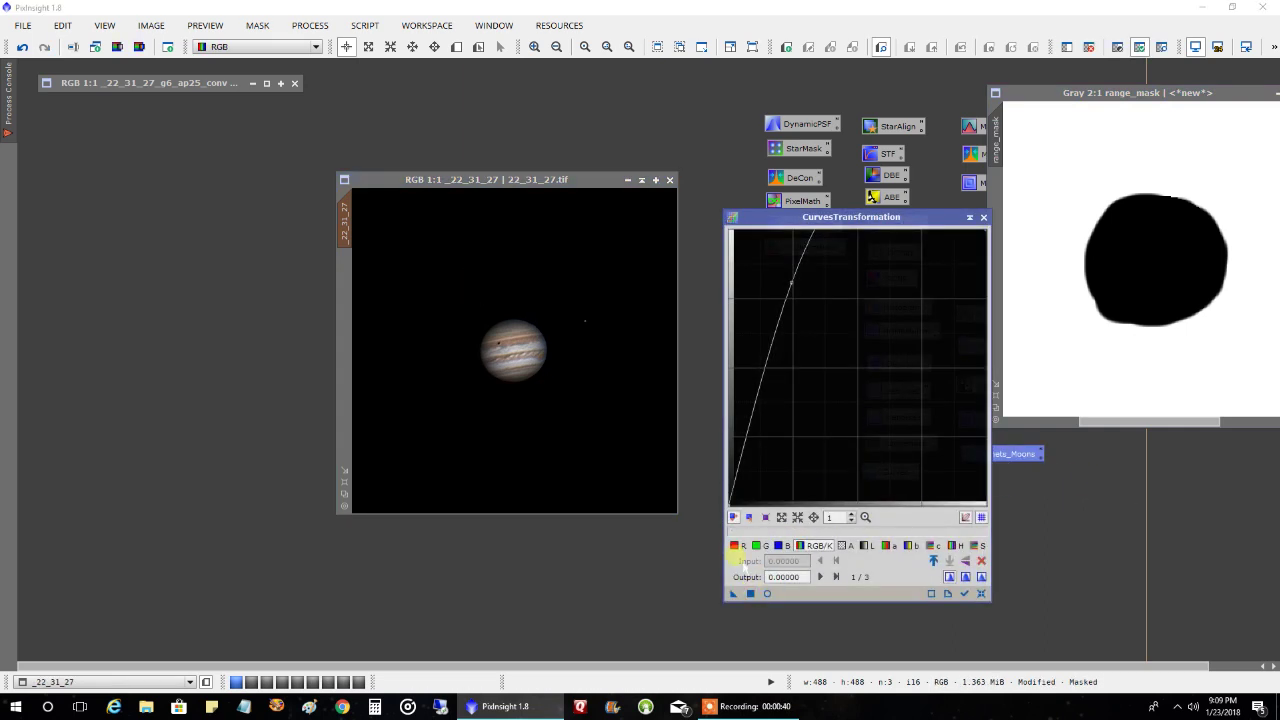
{"action": "left_click", "coordinate": [1222, 708]}
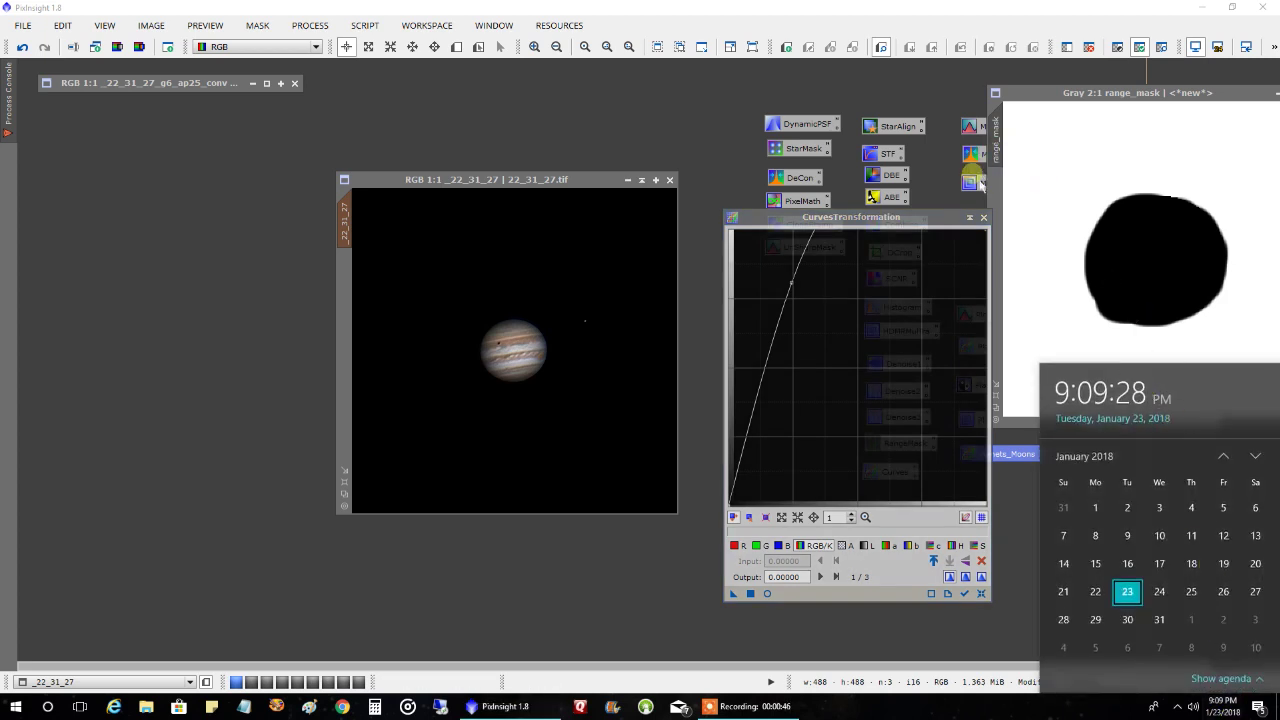
{"action": "left_click", "coordinate": [985, 218]}
{"action": "left_click", "coordinate": [985, 218]}
Move the range_mask window beside the masked 22_31_27.tif image.
{"action": "left_click_drag", "start_coordinate": [1071, 94], "coordinate": [930, 121]}
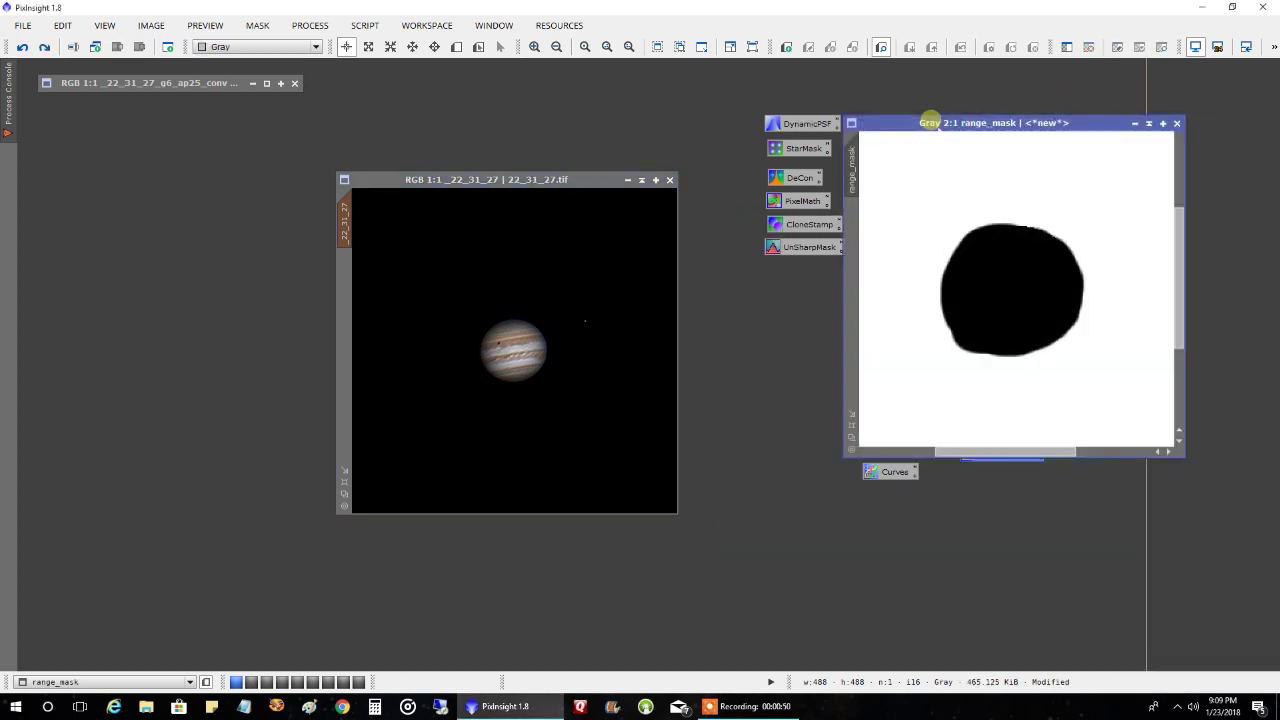